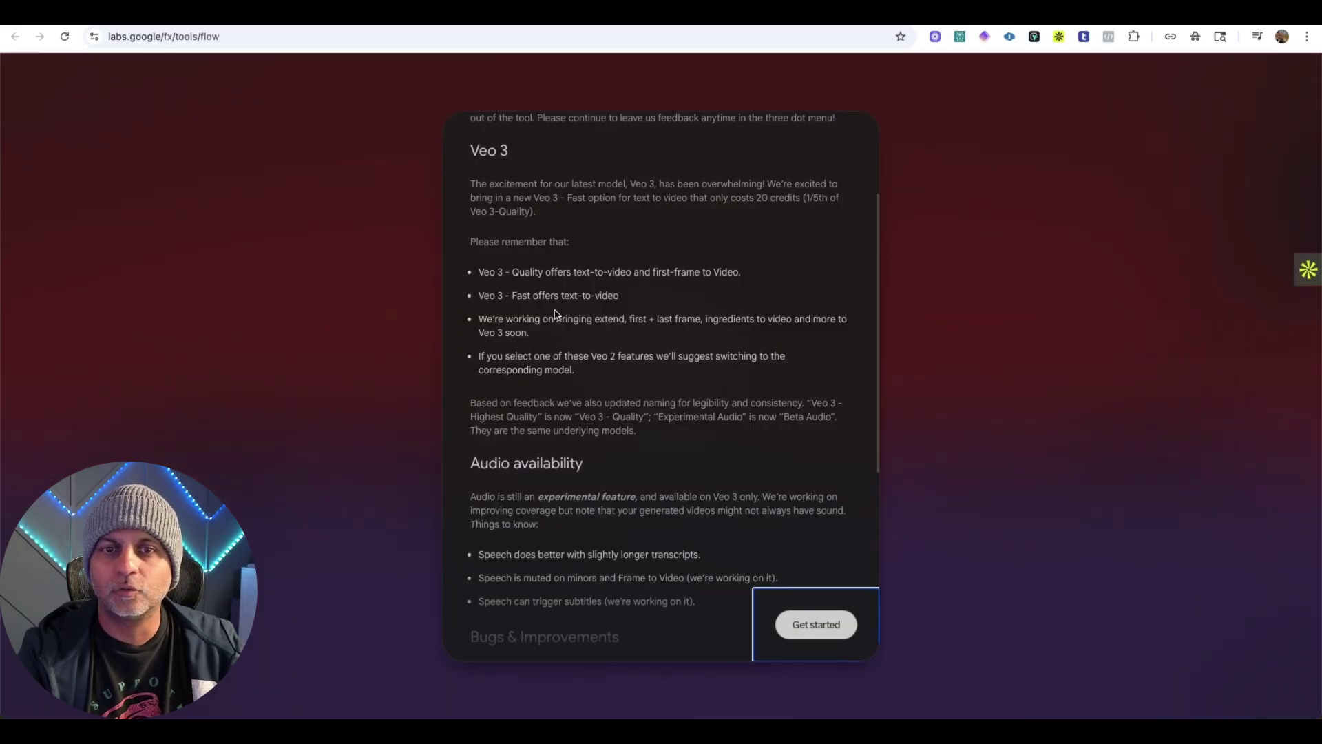
# Read the Veo 3, audio availability and bug-fix notes in the Flow announcement, and dismiss it to enter the project gallery
pyautogui.moveTo(479, 319); pyautogui.dragTo(595, 380)
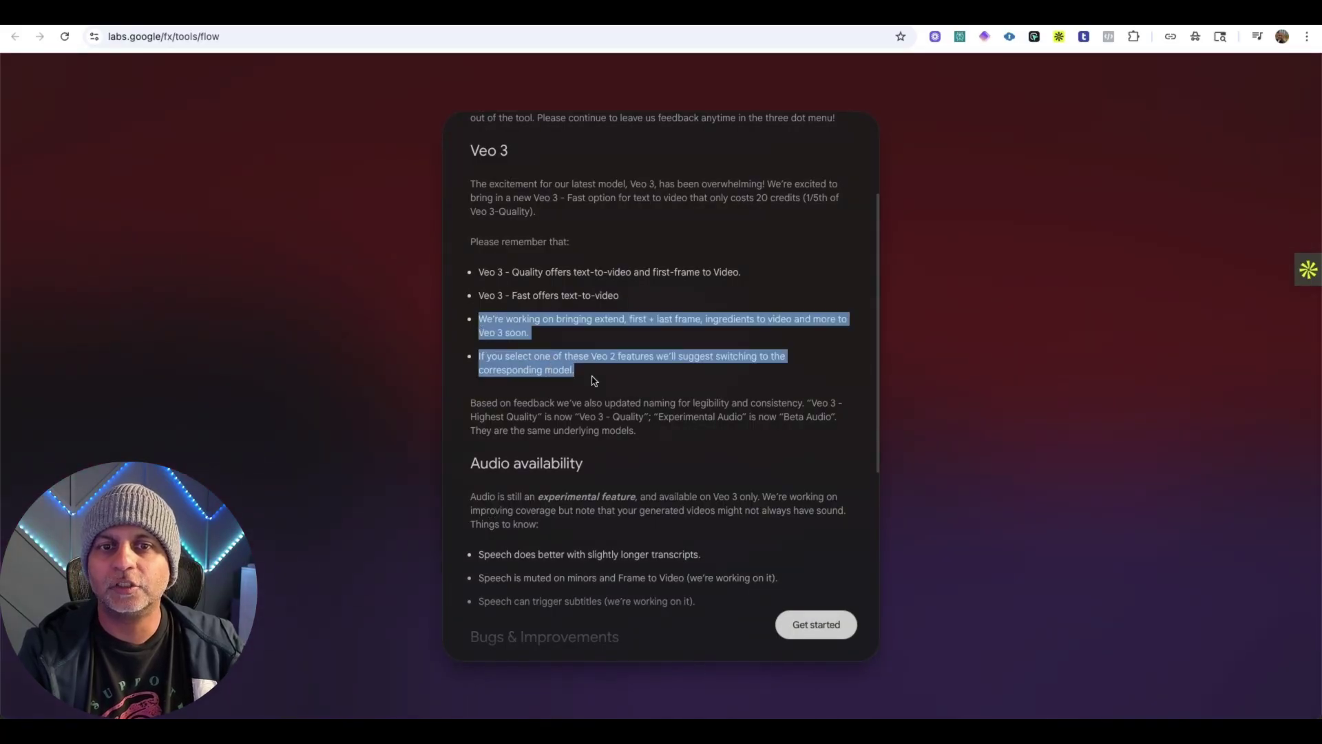
pyautogui.scroll(-5, 594, 381)
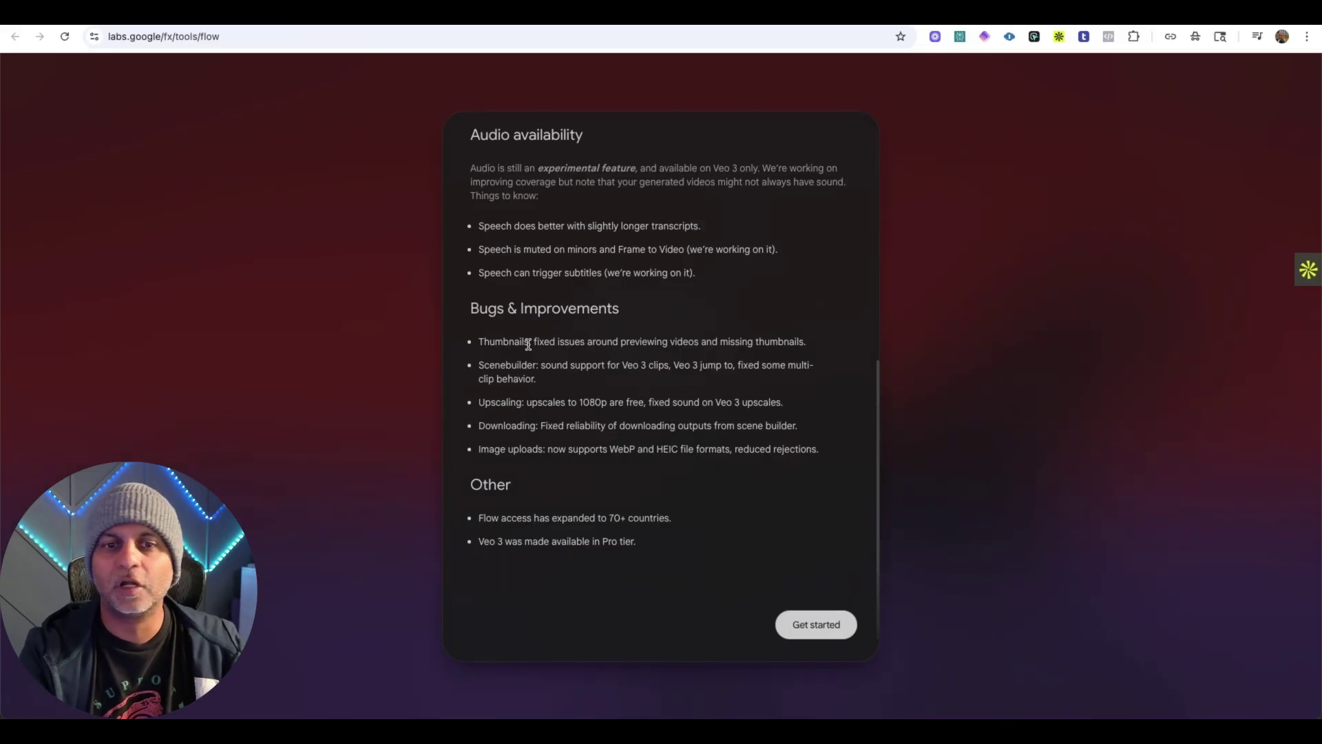
pyautogui.scroll(1, 528, 344)
pyautogui.scroll(-1, 528, 348)
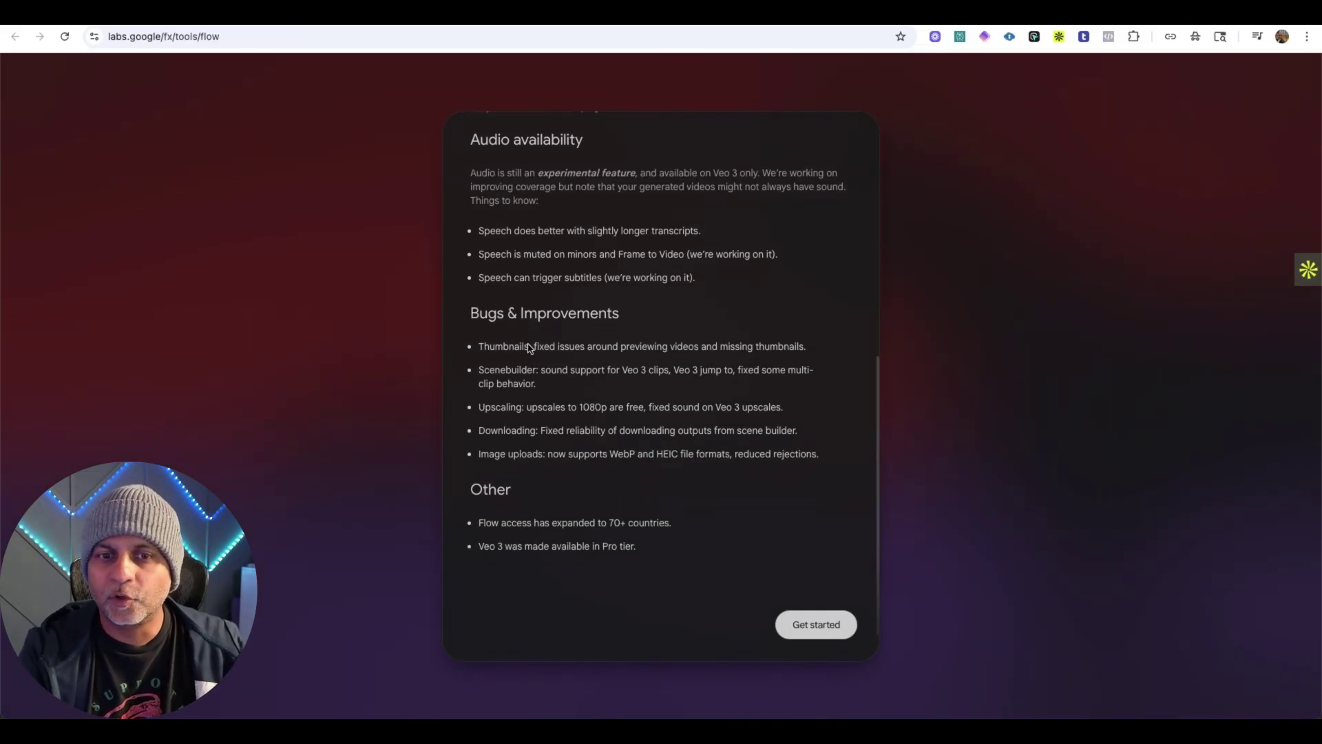
pyautogui.click(816, 625)
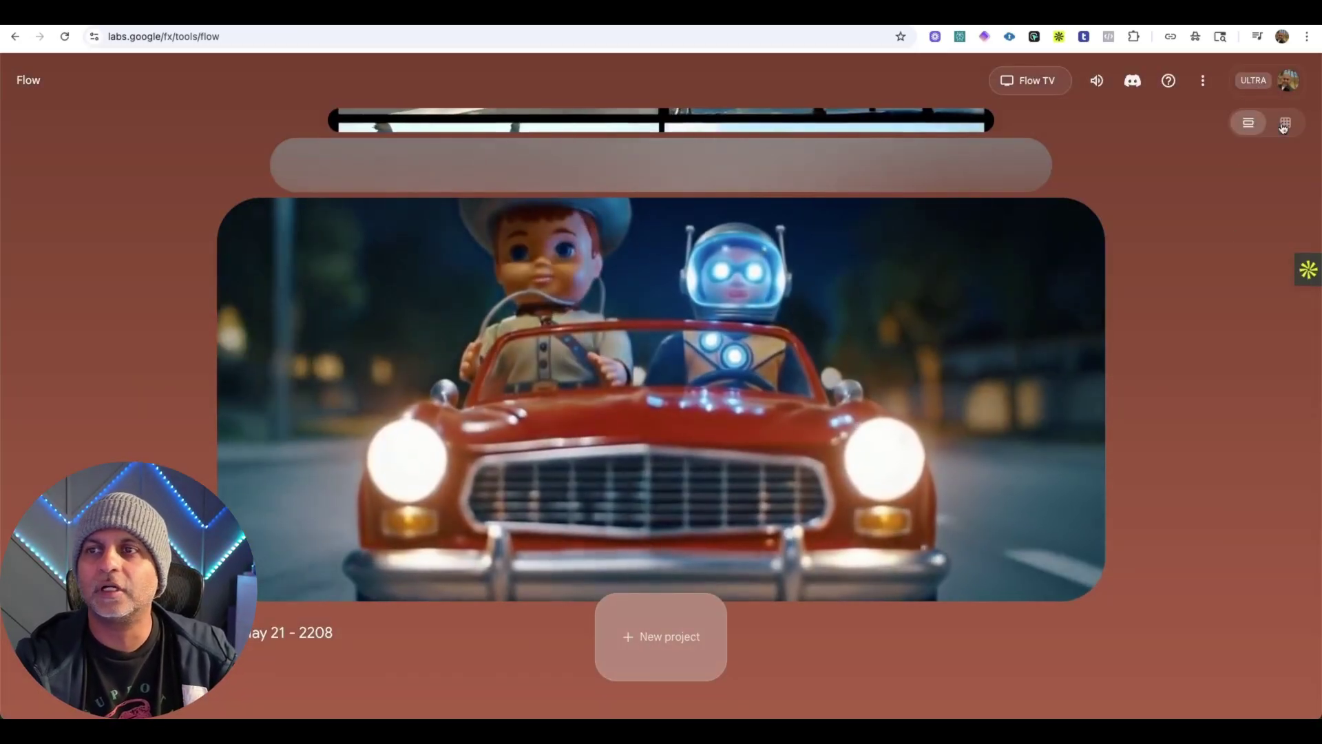
# Check the remaining AI credits in the account details
pyautogui.click(1286, 81)
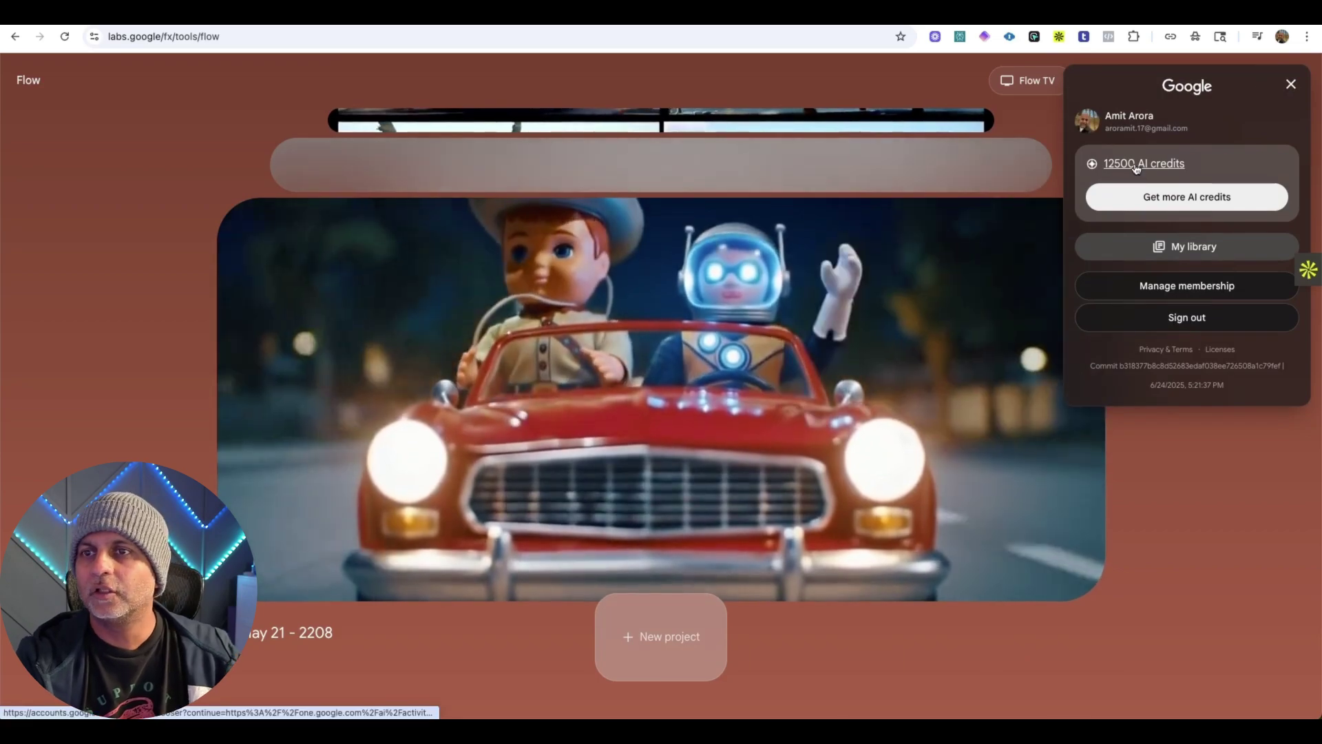
pyautogui.click(1292, 84)
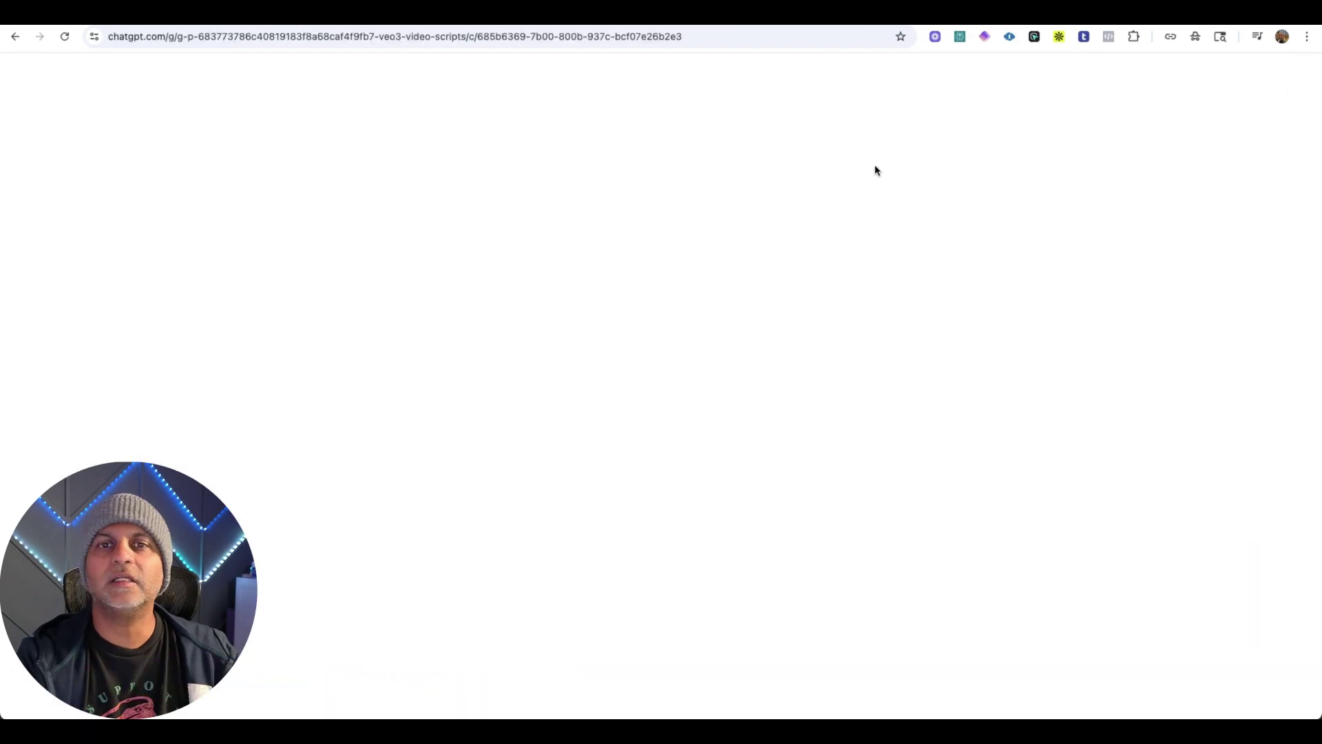
# Switch to the ChatGPT conversation and examine the opening request for a scene-by-scene video breakdown and its reply
pyautogui.scroll(-20, 764, 285)
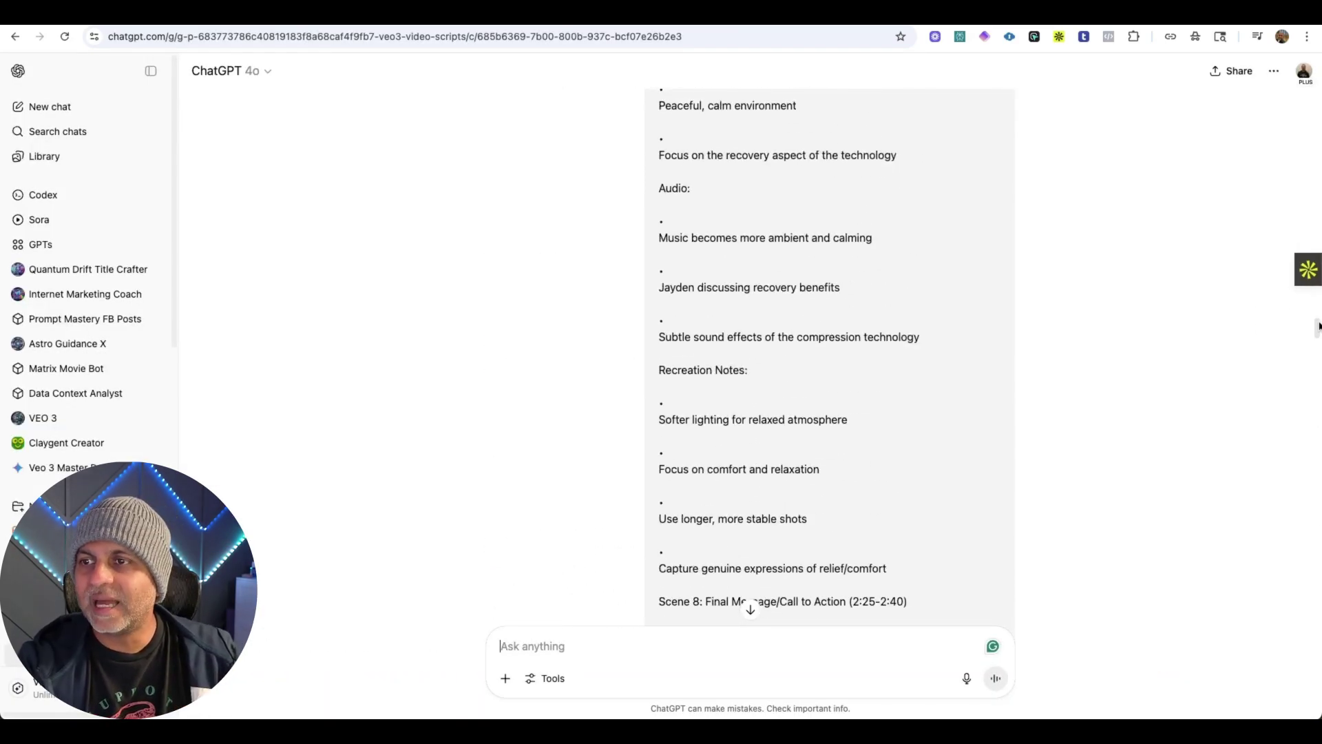
pyautogui.moveTo(1316, 330); pyautogui.dragTo(1315, 103)
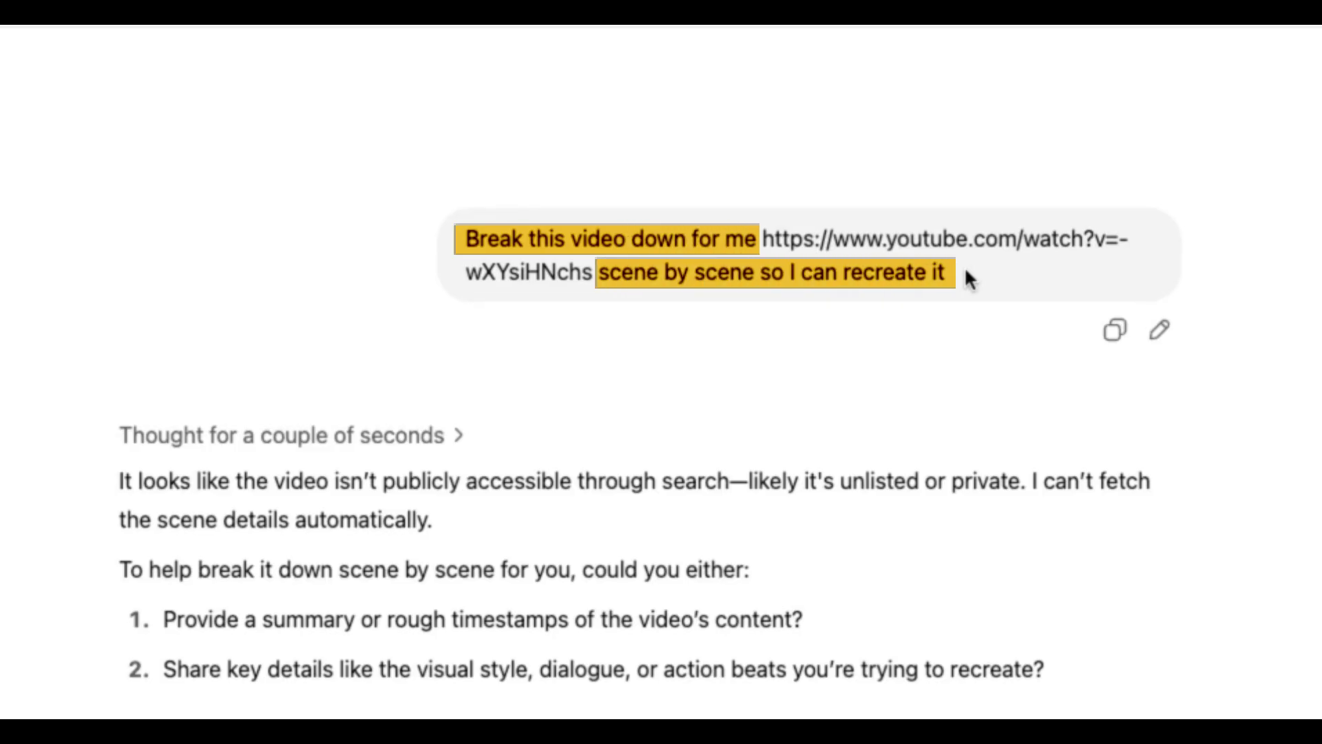
pyautogui.moveTo(764, 274); pyautogui.dragTo(1128, 270)
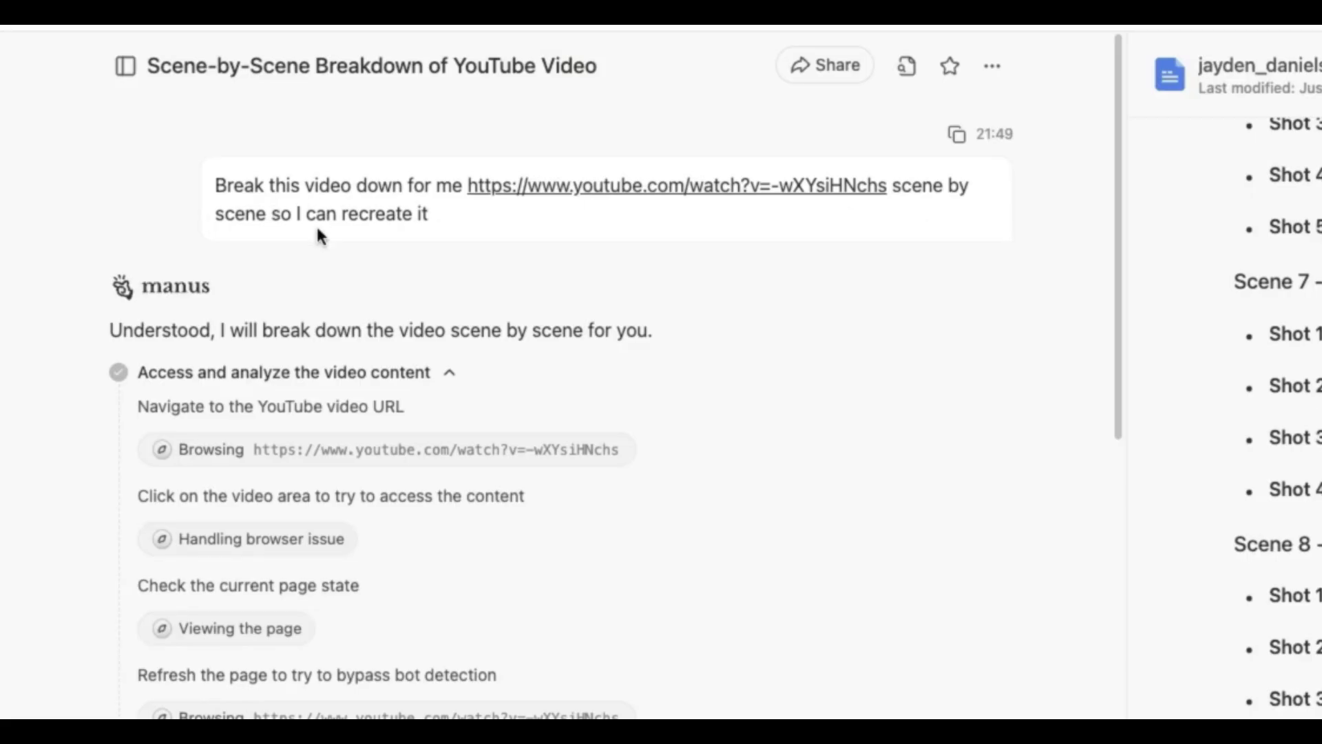
# Switch to Manus and review its task summary and the shot list in the scene-by-scene breakdown document
pyautogui.scroll(-15, 851, 489)
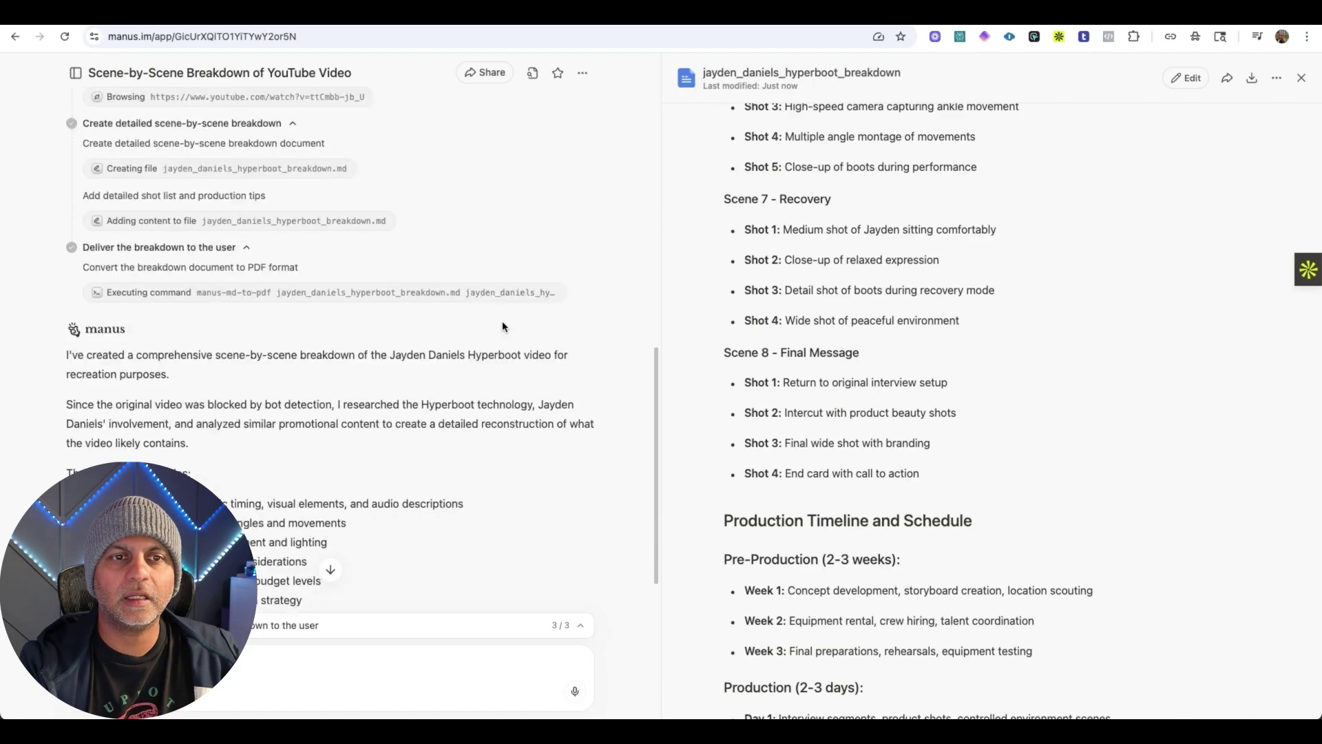
pyautogui.scroll(-3, 503, 326)
pyautogui.scroll(20, 936, 416)
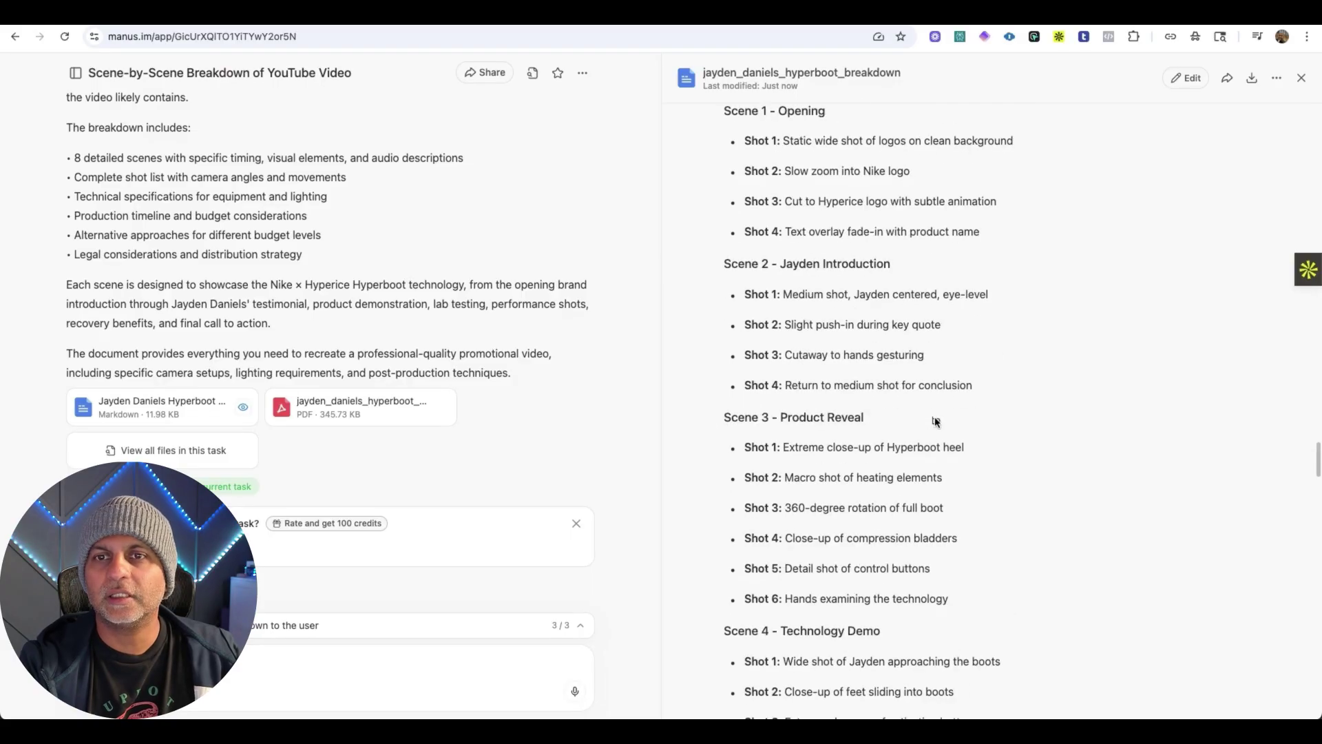
pyautogui.scroll(20, 935, 422)
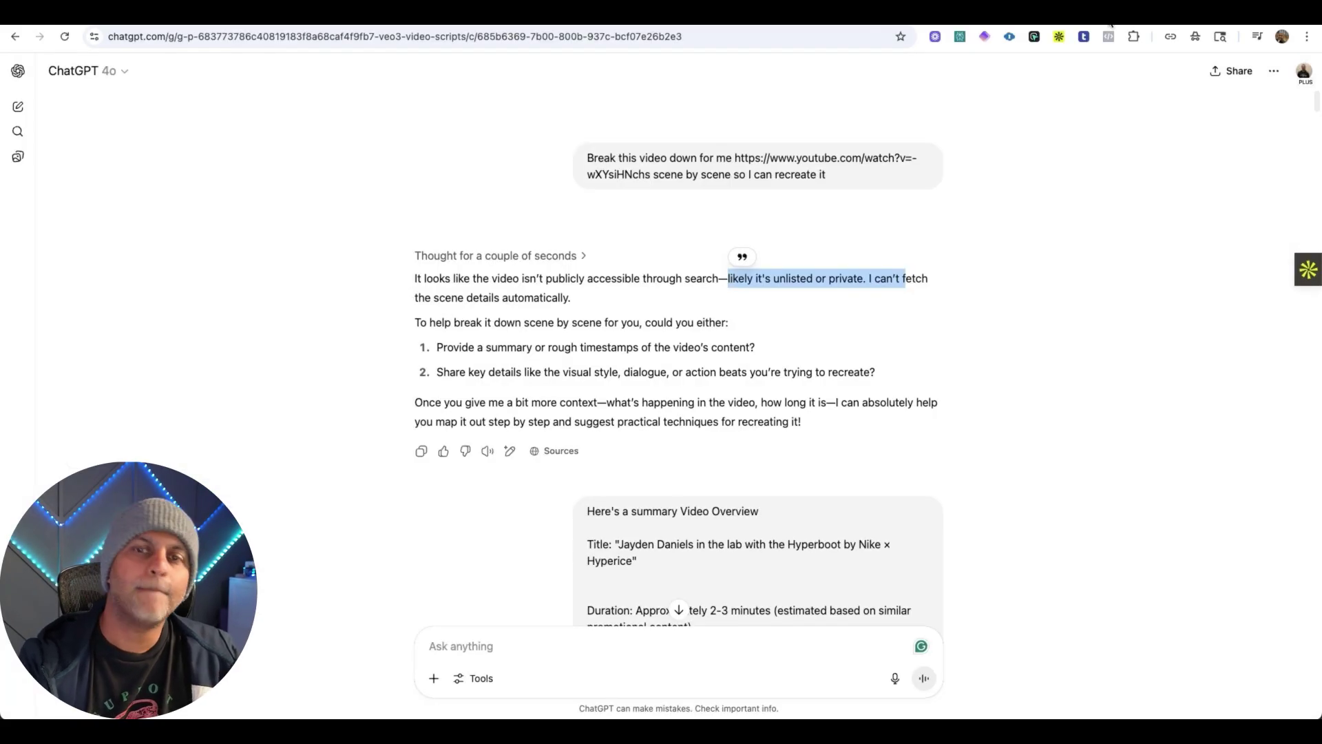
# Return to ChatGPT and review the pasted summary, the request for 5-second scenes of a 30-second video, and the resulting scene list
pyautogui.scroll(-20, 994, 371)
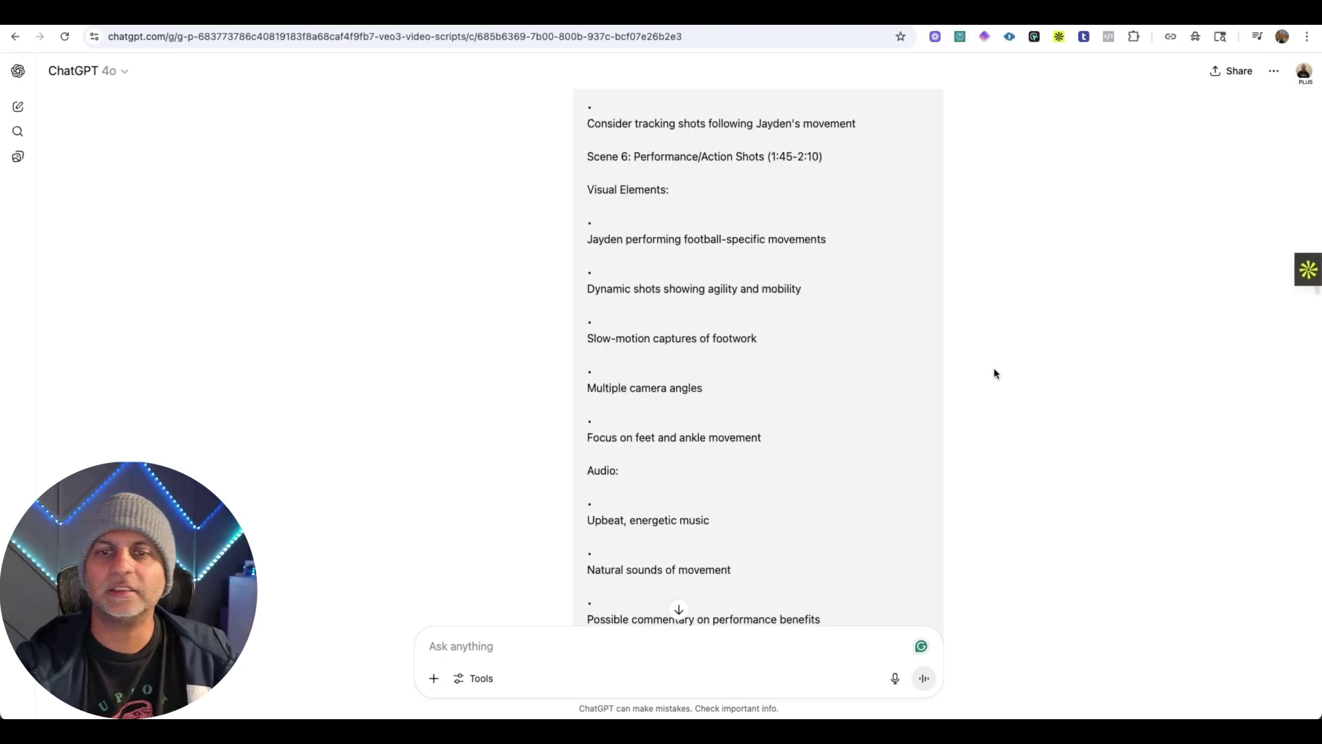
pyautogui.scroll(-20, 994, 374)
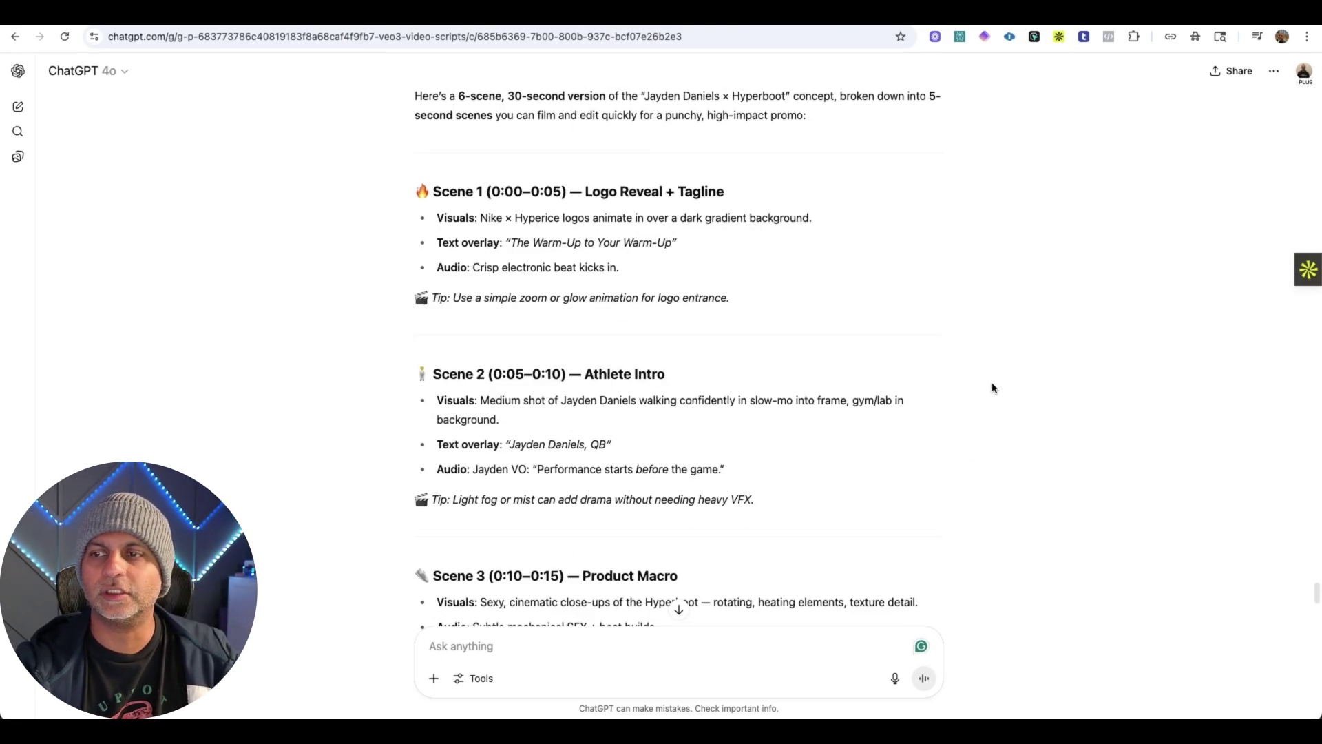
pyautogui.scroll(6, 573, 471)
pyautogui.moveTo(672, 459); pyautogui.dragTo(928, 454)
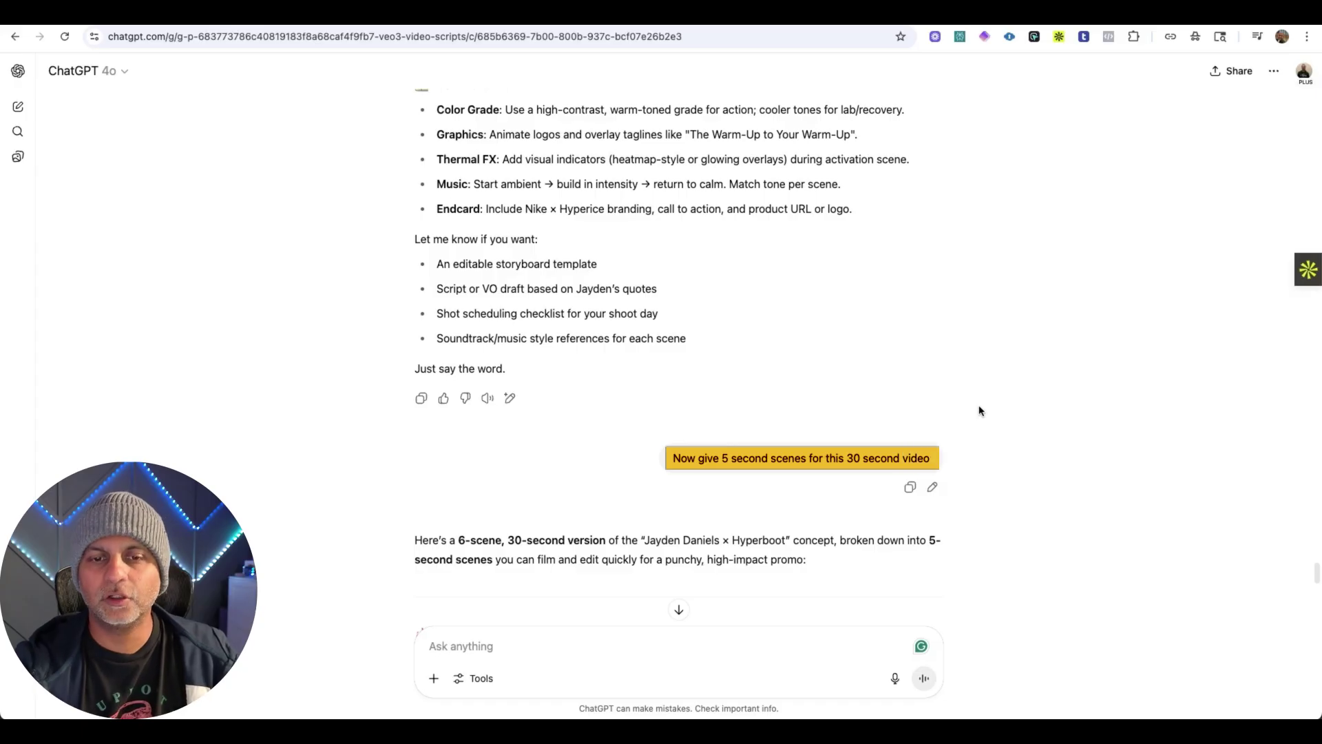
pyautogui.scroll(-6, 980, 412)
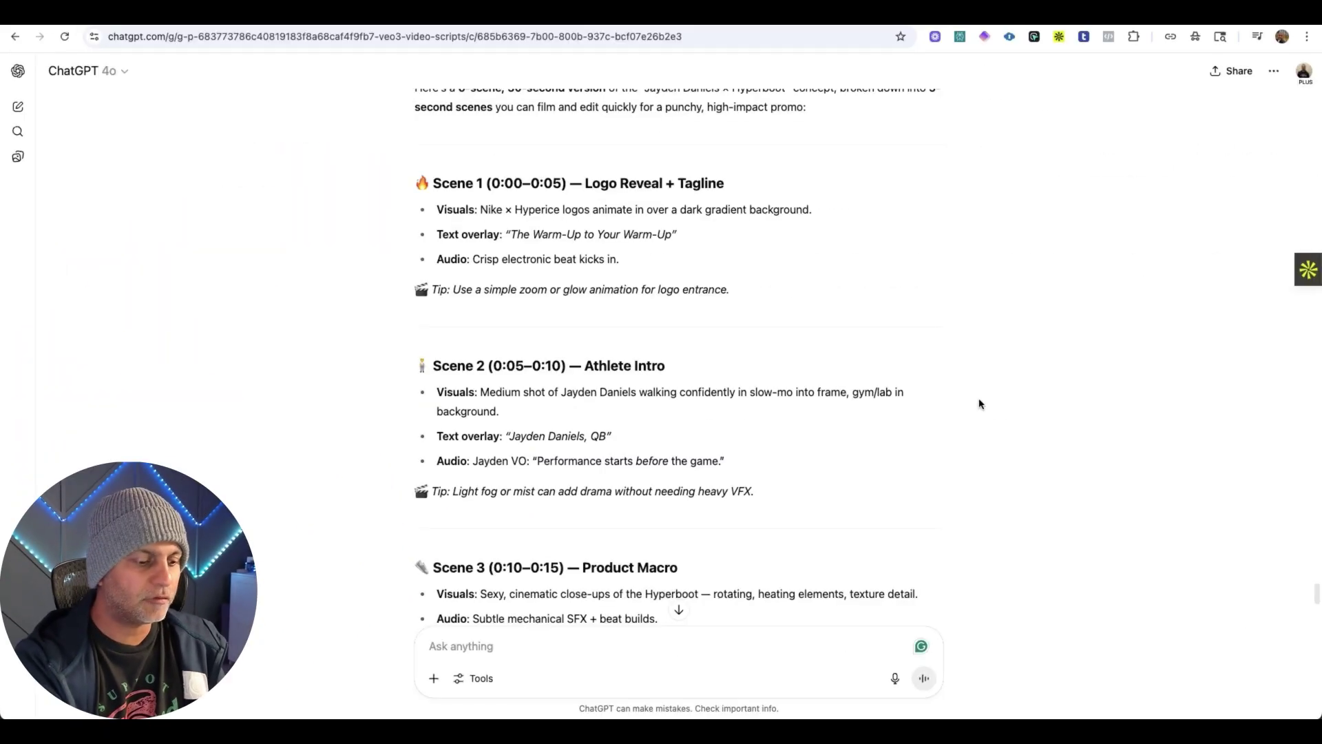
# Open fal.ai/dashboard/keys in a new browser tab
pyautogui.press('super+t')
pyautogui.write('fal.ai/dashboard/keys')
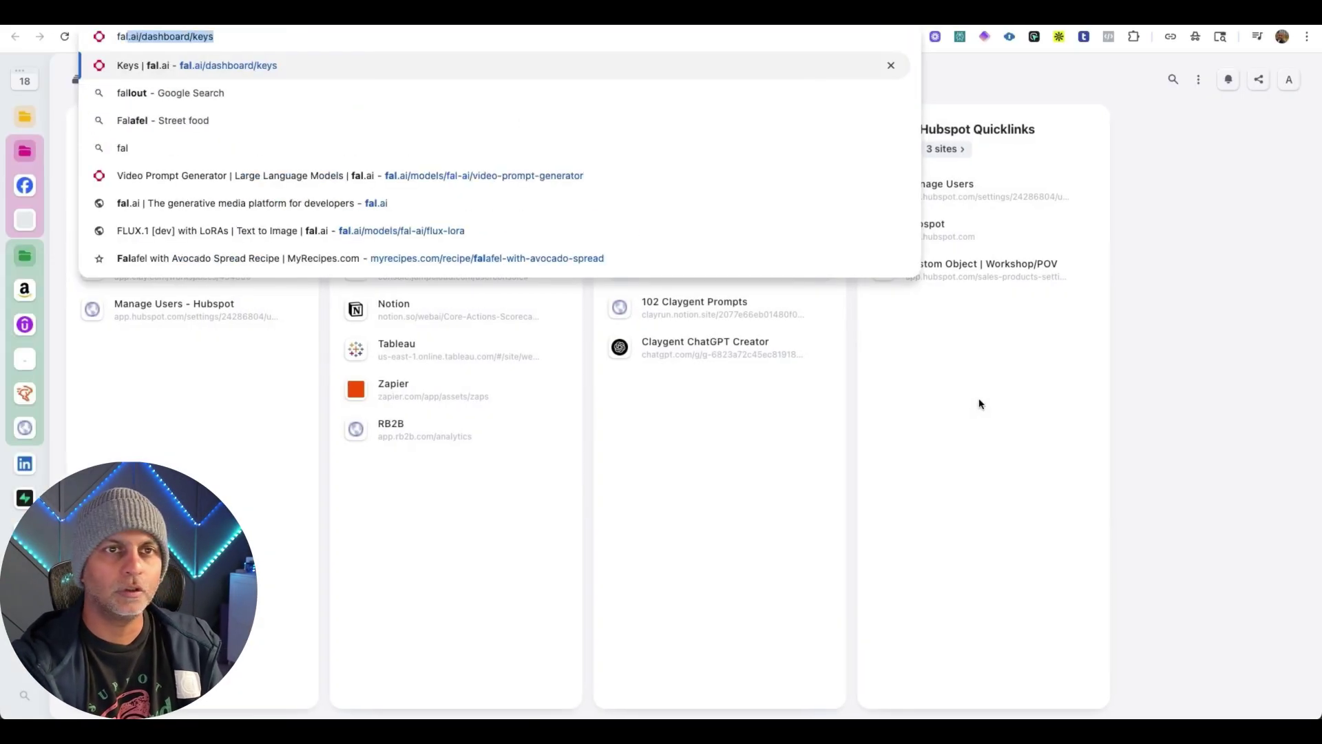
pyautogui.press('Return')
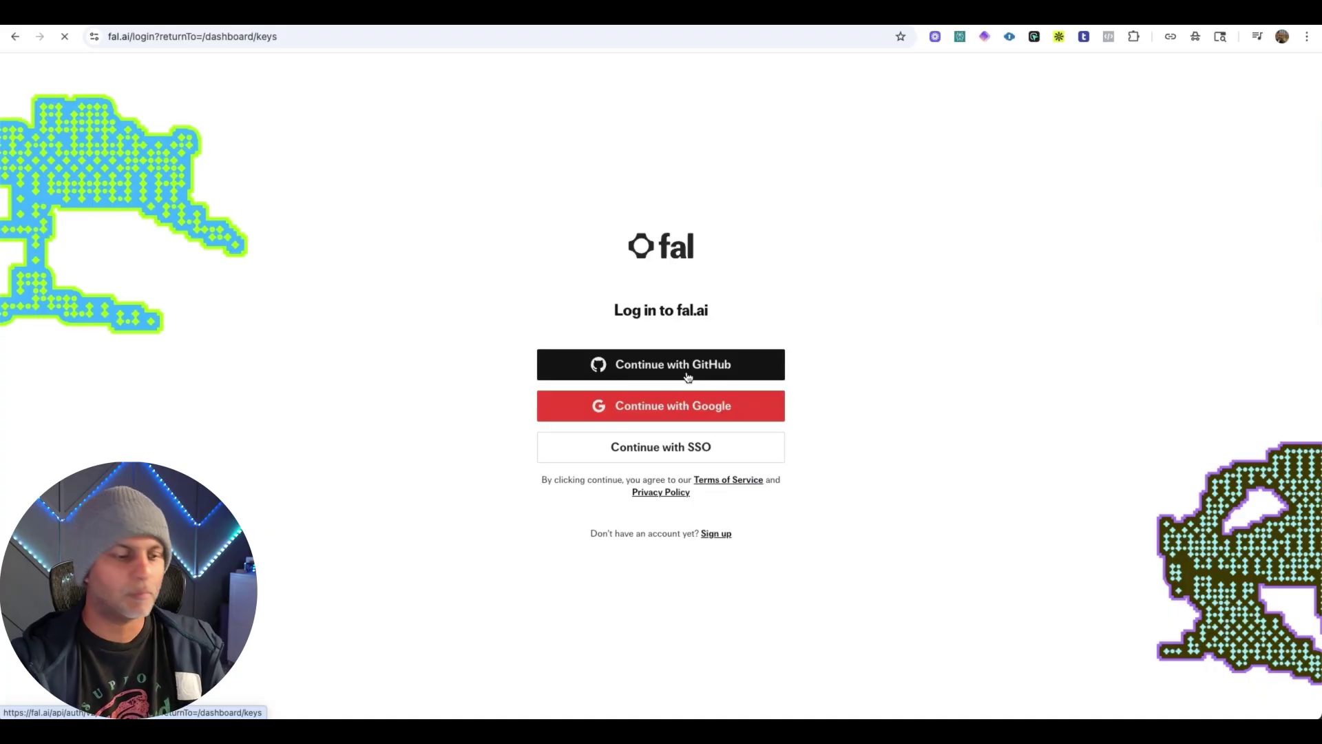
# Open vidyoprompts.com in a new tab and enter ChatGPT's Scene 1 visuals text, "Nike × Hyperice logos animate in over a dark gradient background.", as the simple prompt
pyautogui.press('super+t')
pyautogui.write('vid')
pyautogui.press('Return')
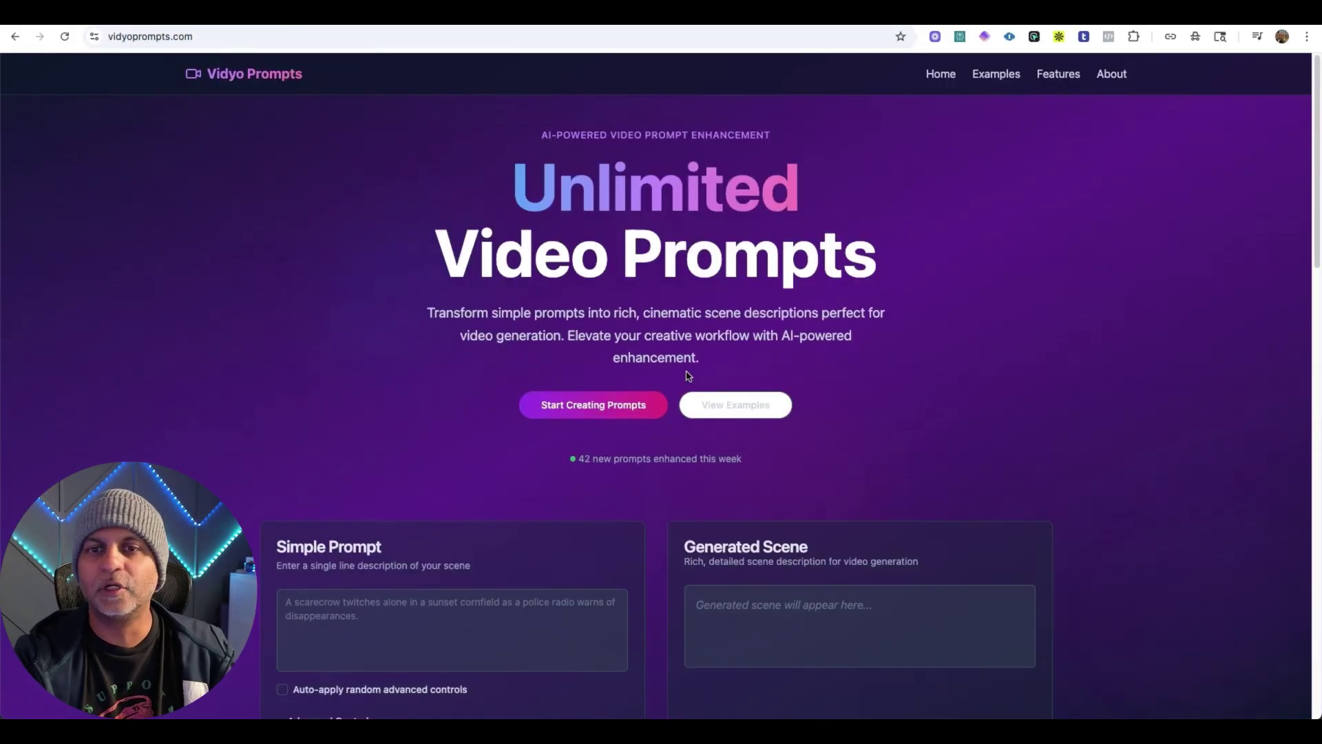
pyautogui.click(418, 628)
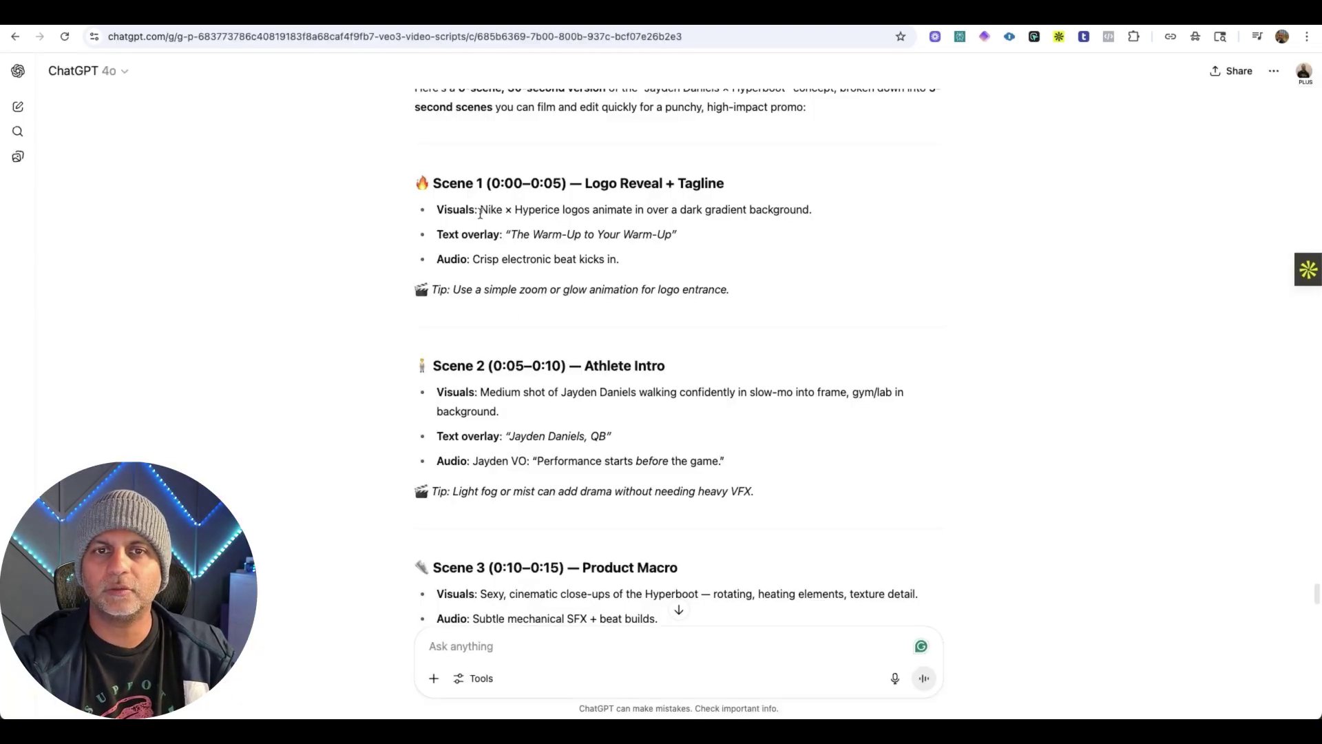
pyautogui.moveTo(481, 212); pyautogui.dragTo(830, 213)
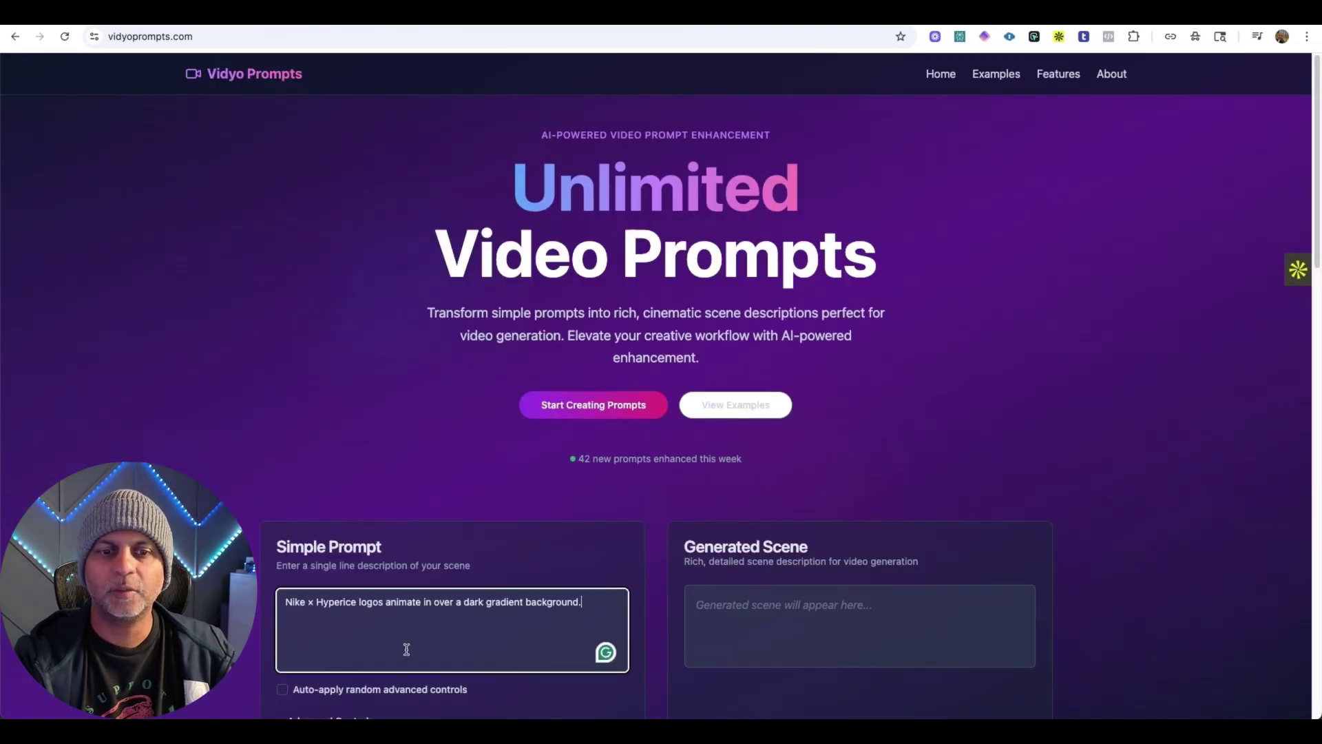
# Generate a scene description from the simple prompt with random advanced controls auto-applied, and read the generated text
pyautogui.scroll(-2, 406, 650)
pyautogui.click(613, 577)
pyautogui.scroll(-2, 612, 573)
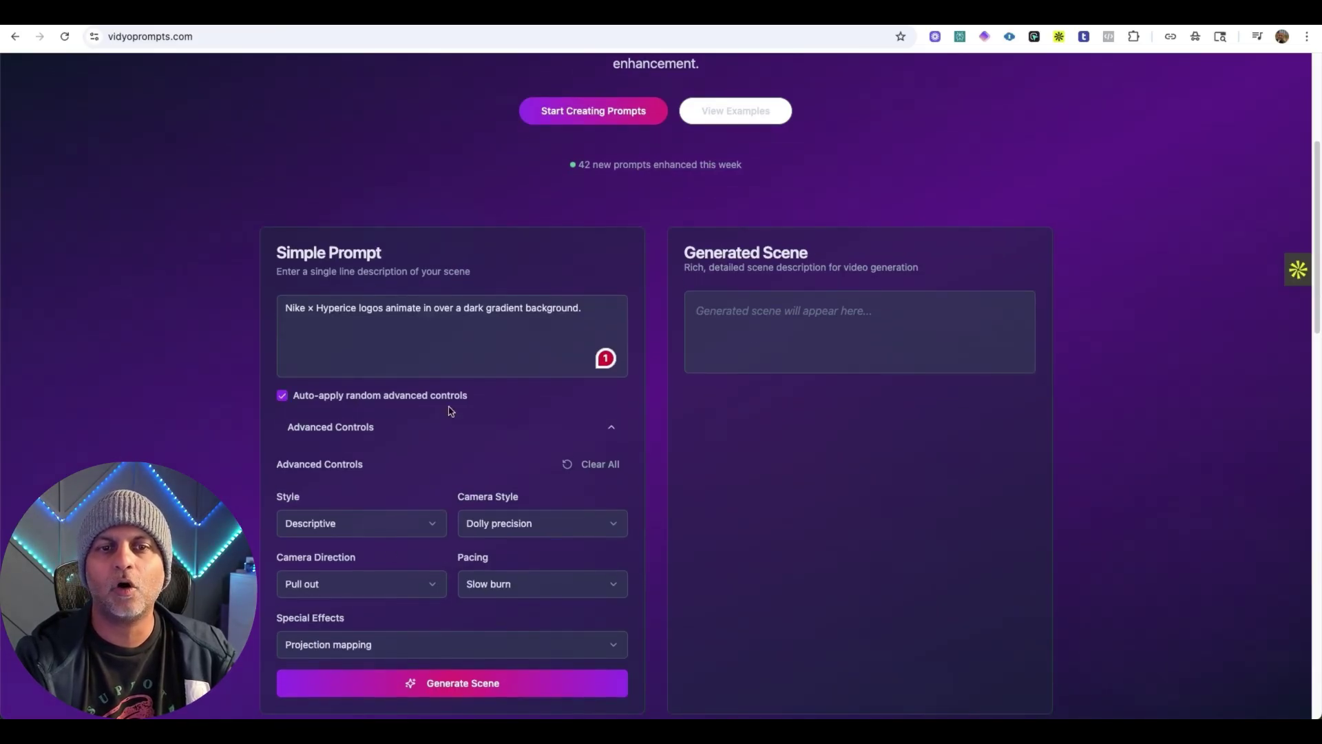
pyautogui.click(456, 694)
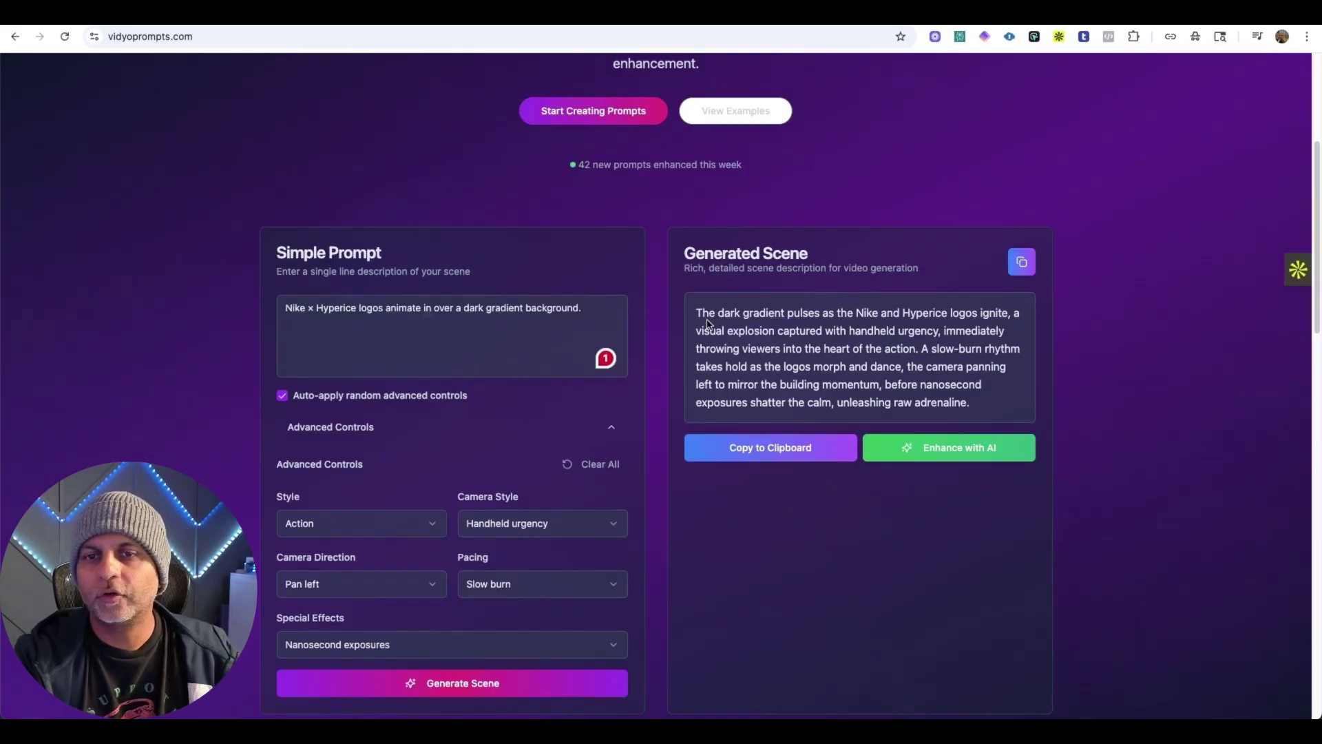
pyautogui.moveTo(696, 314); pyautogui.dragTo(967, 404)
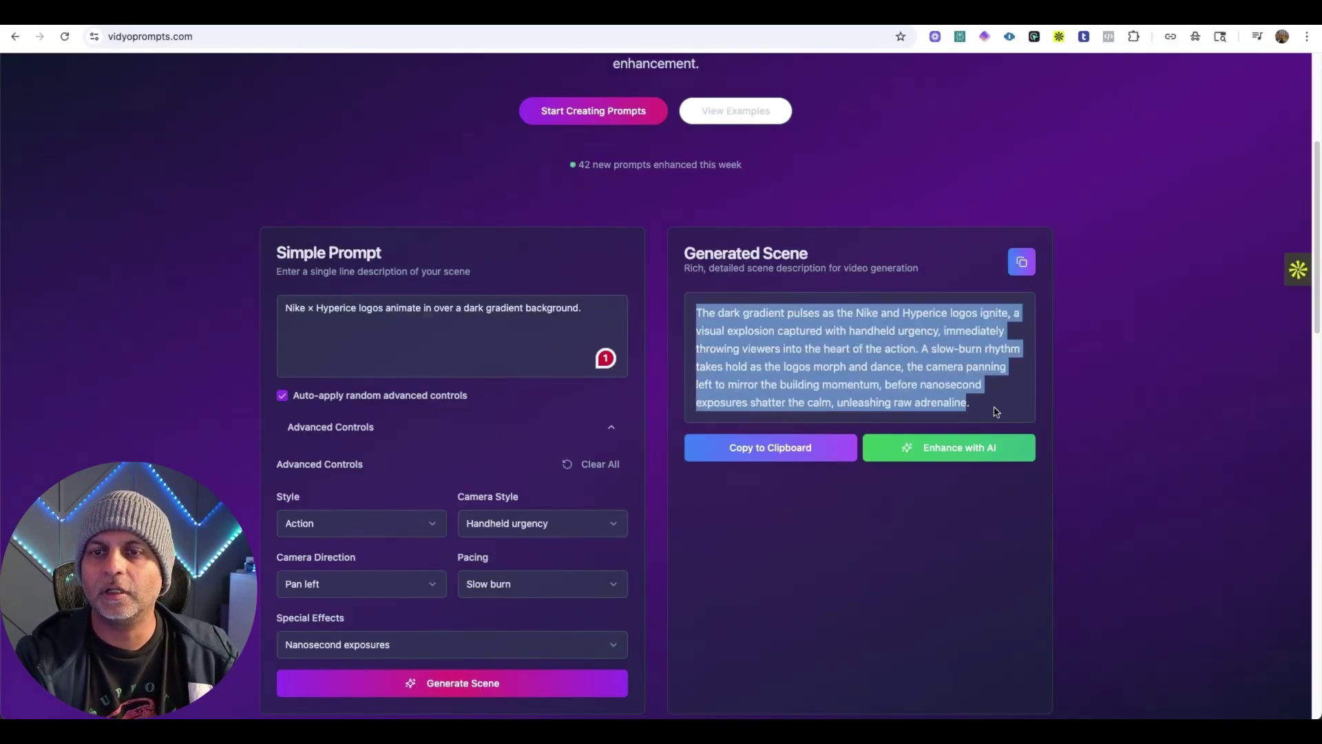
pyautogui.click(996, 411)
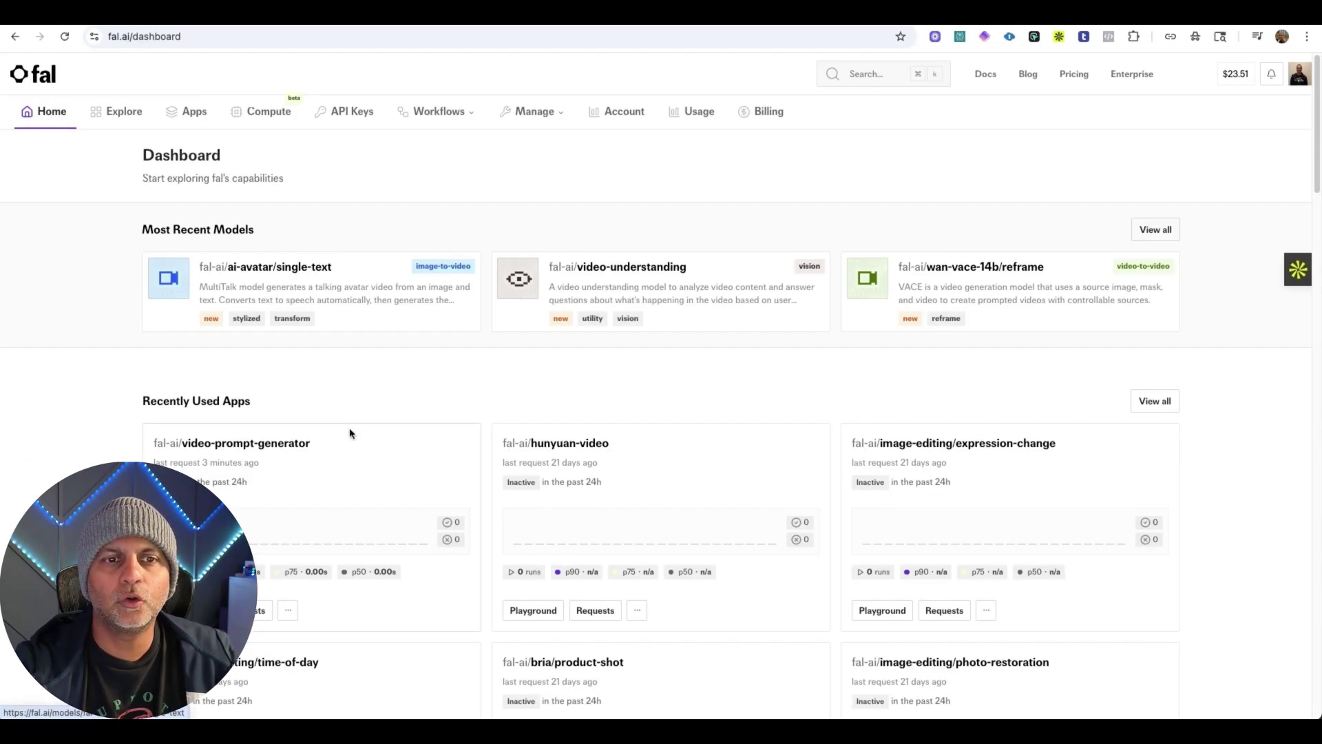
# Switch to the fal dashboard, search all apps for "video", and open the video-prompt-generator playground
pyautogui.scroll(-3, 187, 290)
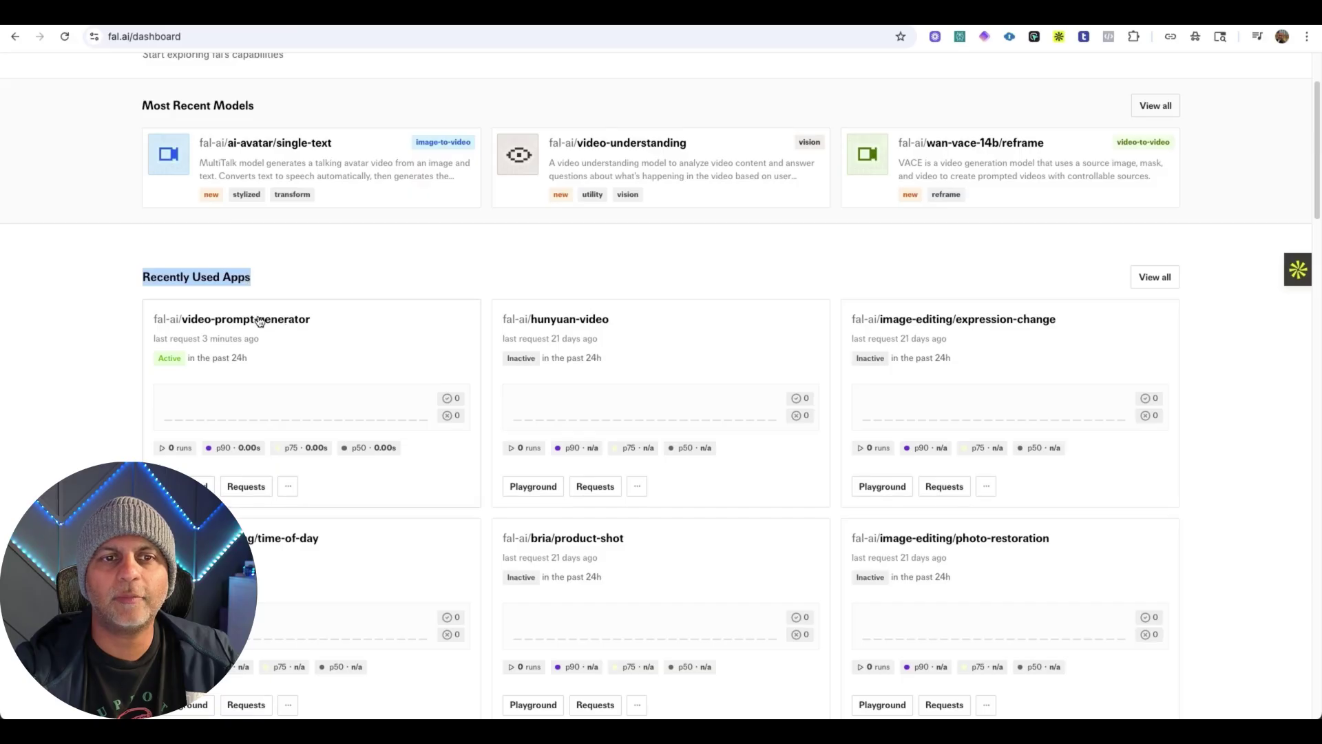
pyautogui.click(1155, 281)
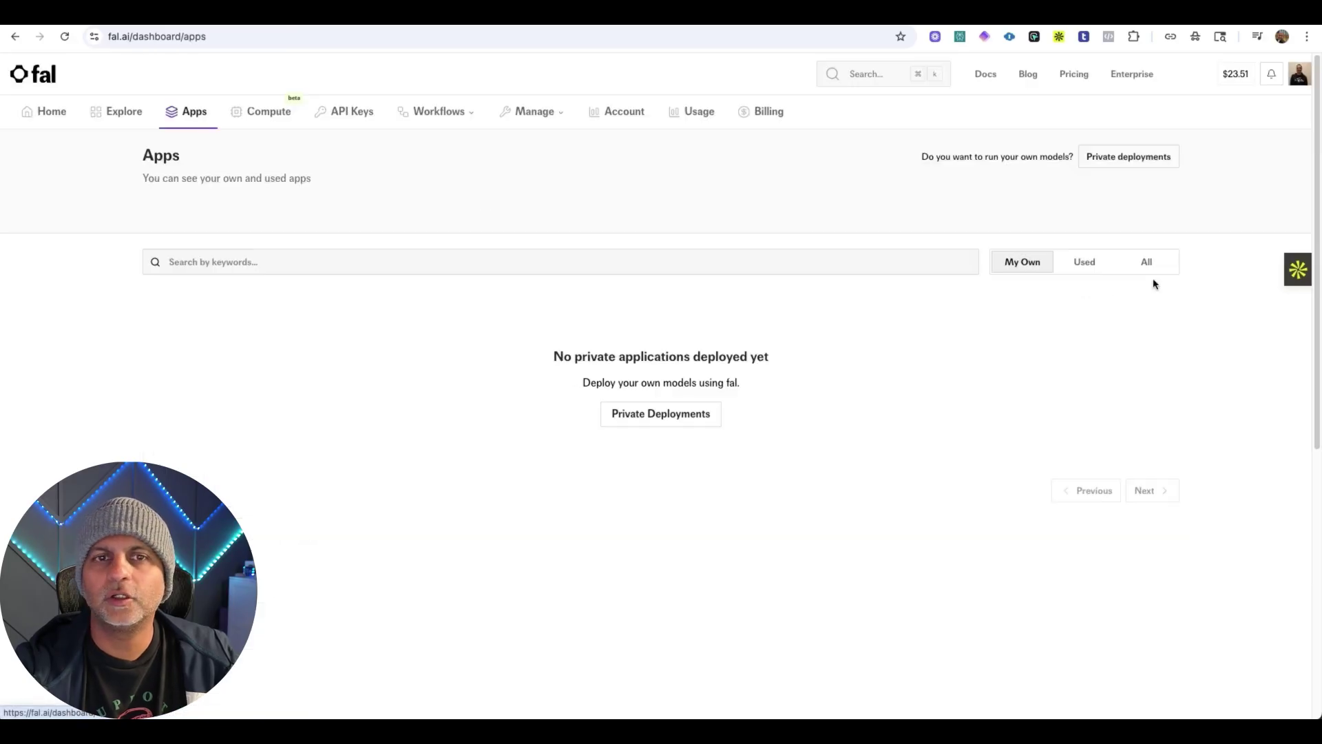
pyautogui.click(389, 262)
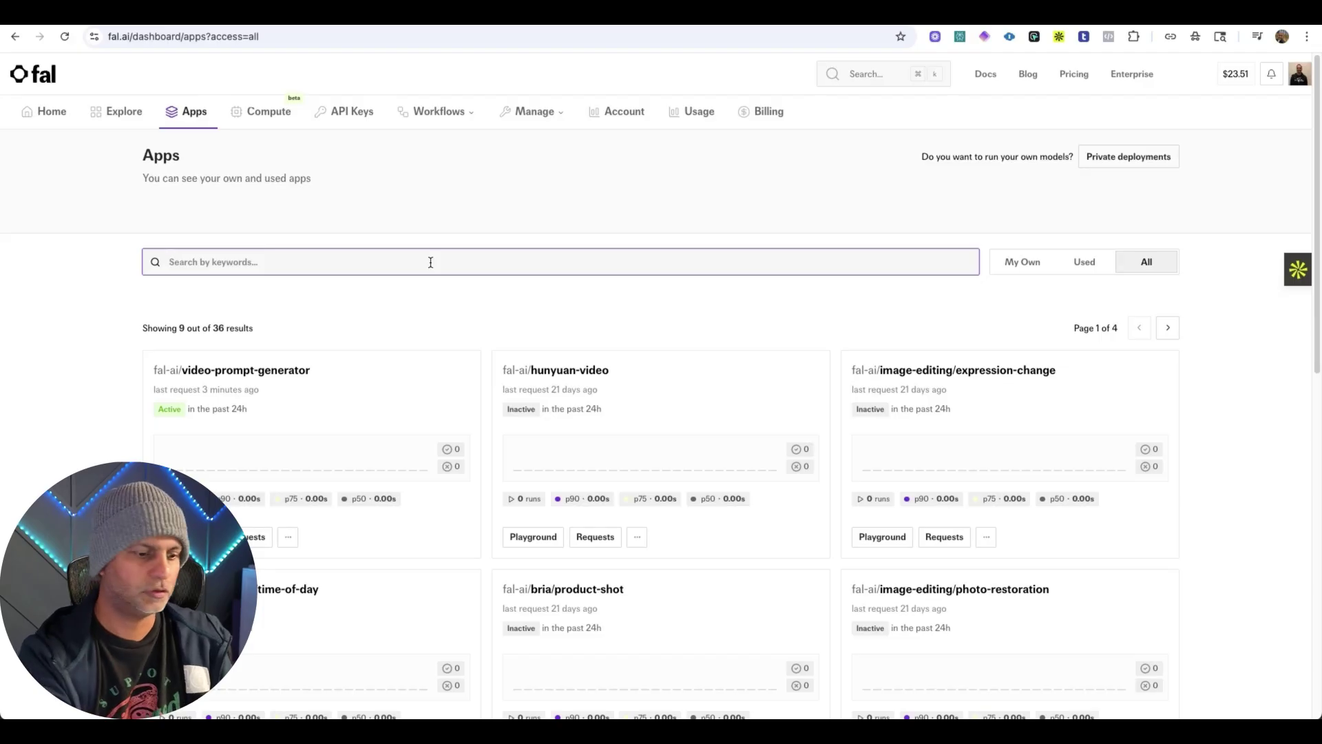
pyautogui.write('video')
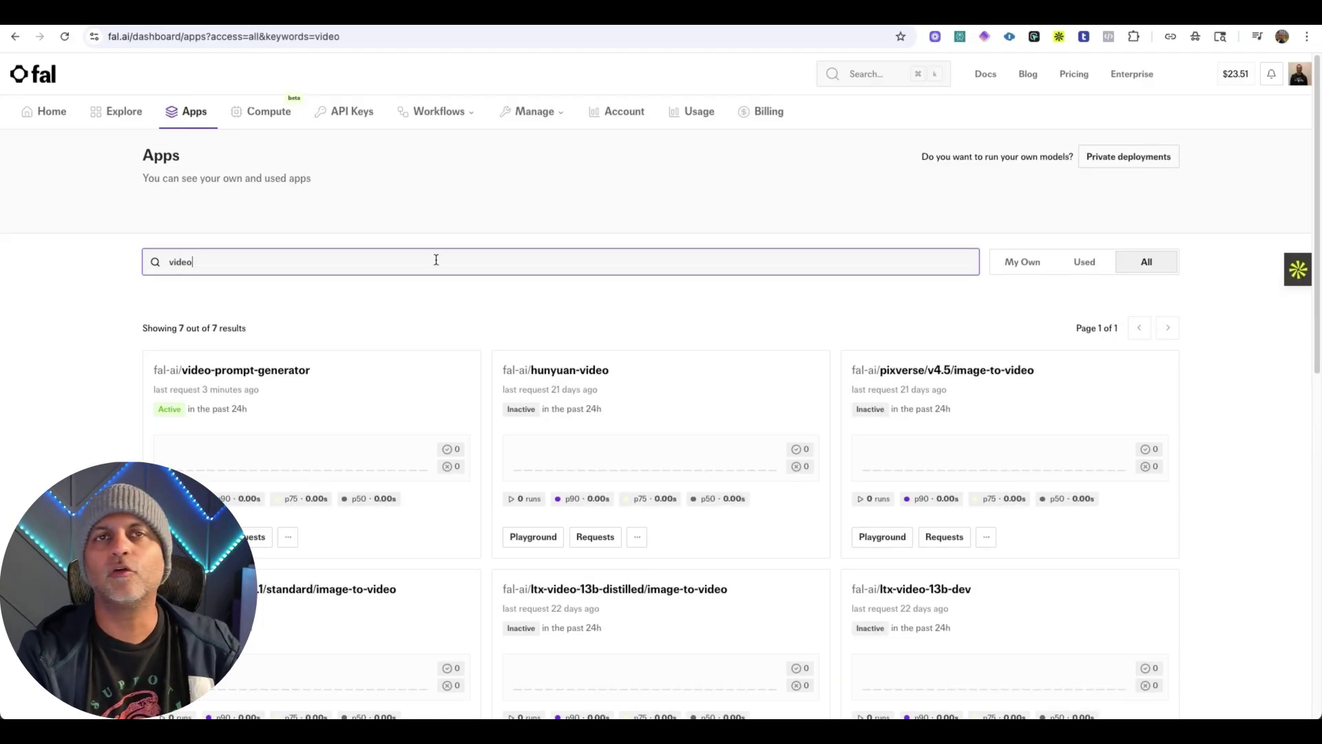
pyautogui.click(231, 381)
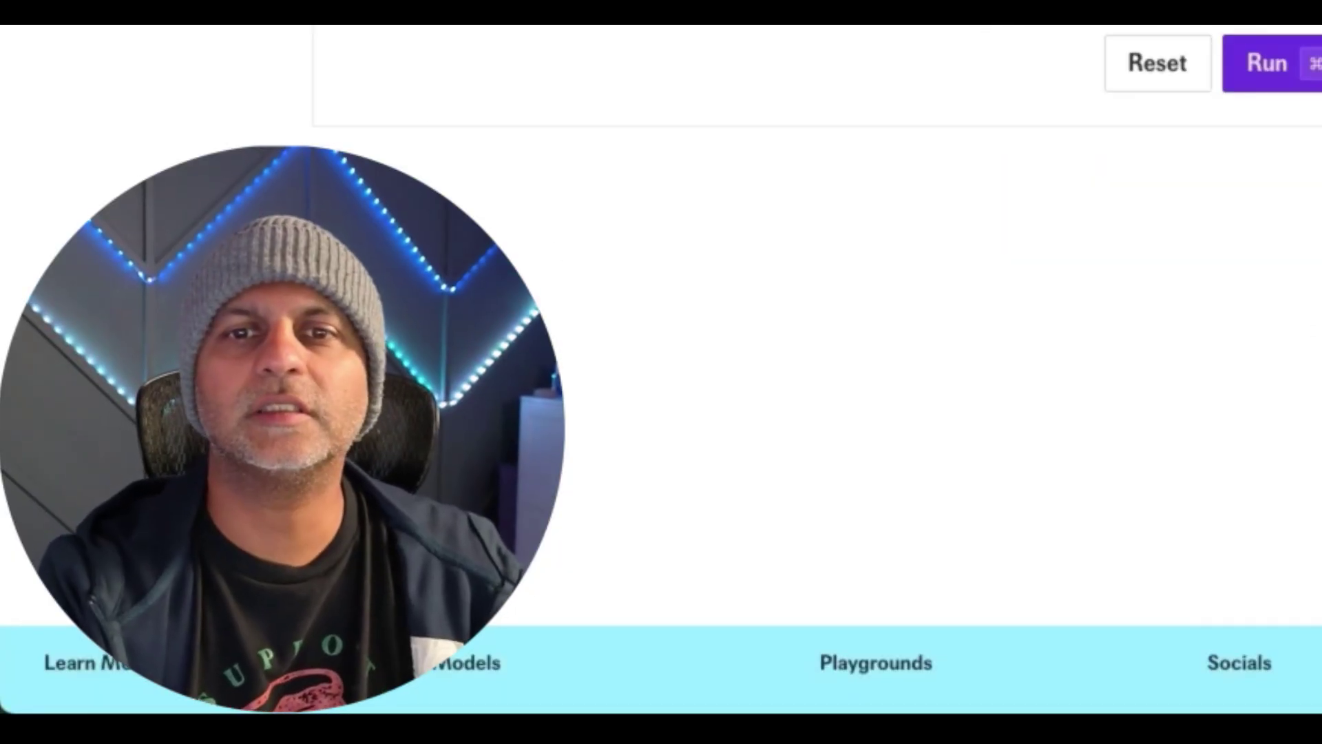
pyautogui.scroll(10, 757, 372)
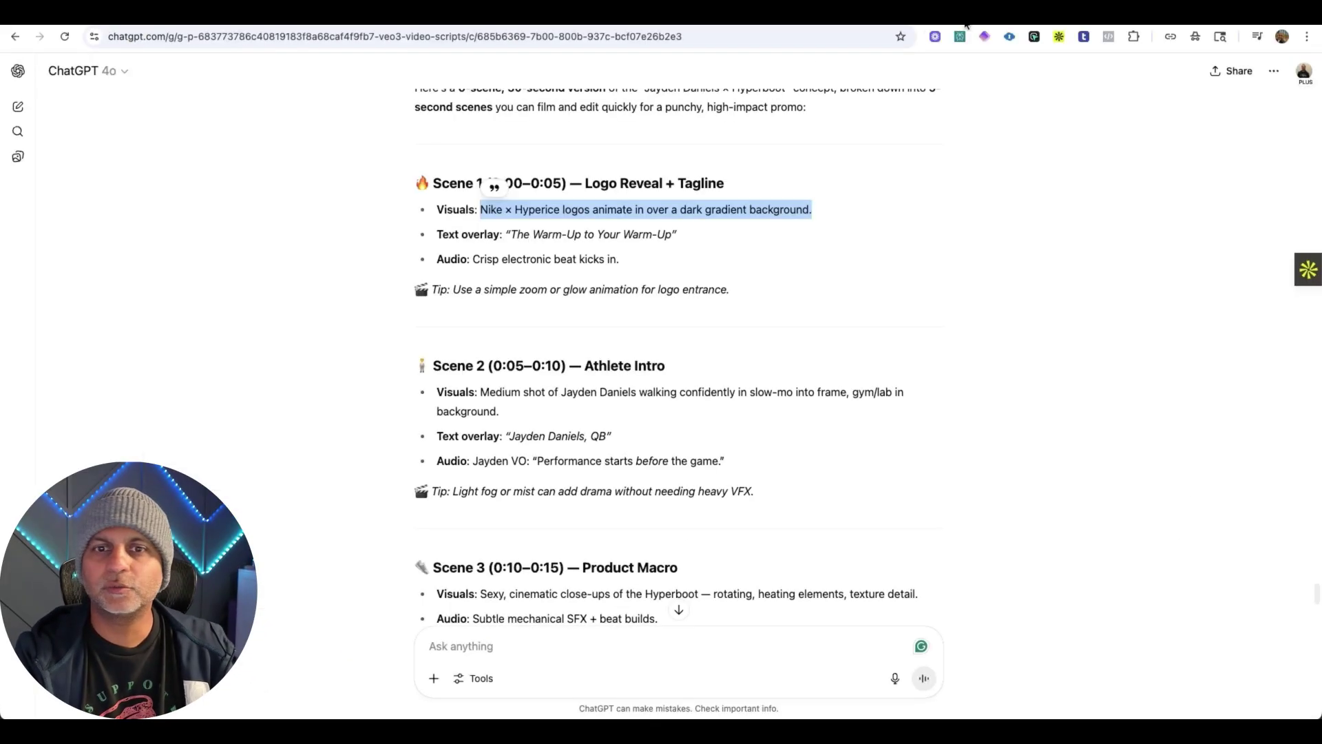
# Switch to ChatGPT and select the visuals and text overlay lines of Scene 1
pyautogui.click(509, 228)
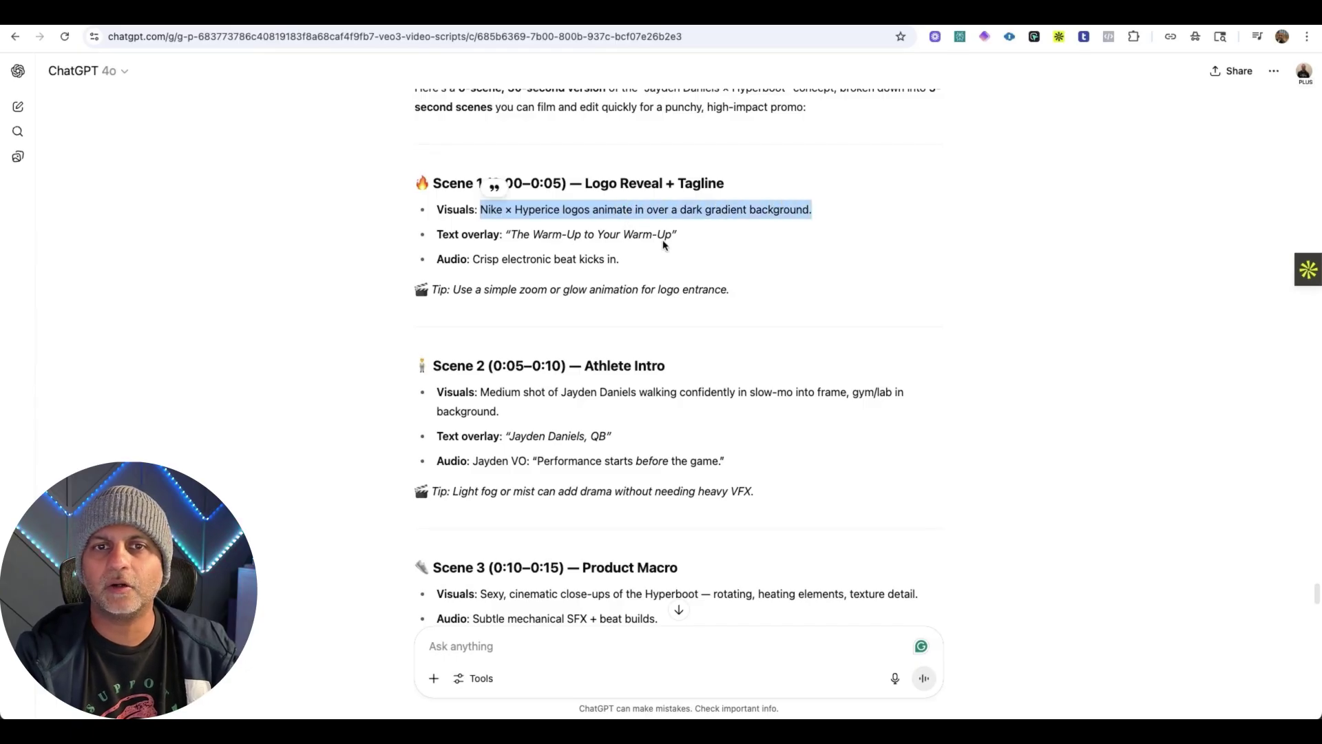
pyautogui.moveTo(734, 242); pyautogui.dragTo(436, 213)
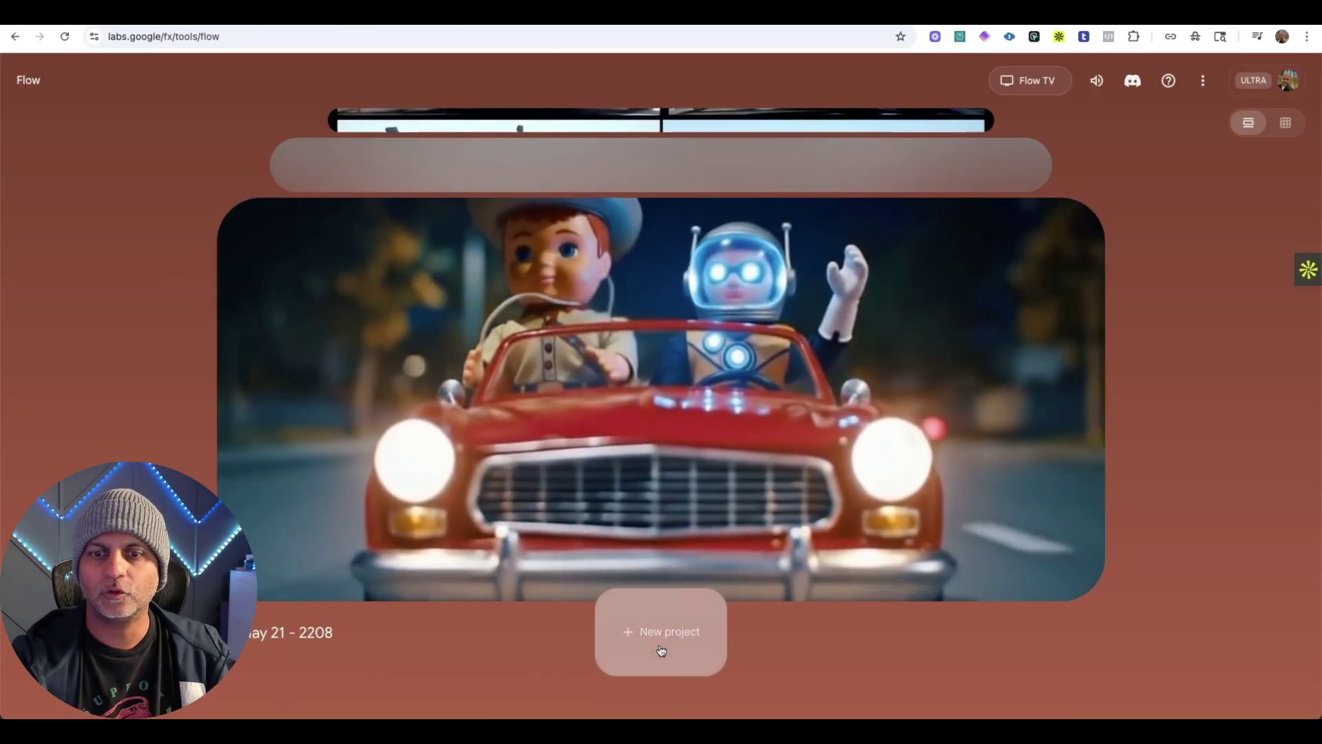
# Switch to Flow, create a new project, and set its video model to Veo 3 - Fast (Text to Video)
pyautogui.click(661, 641)
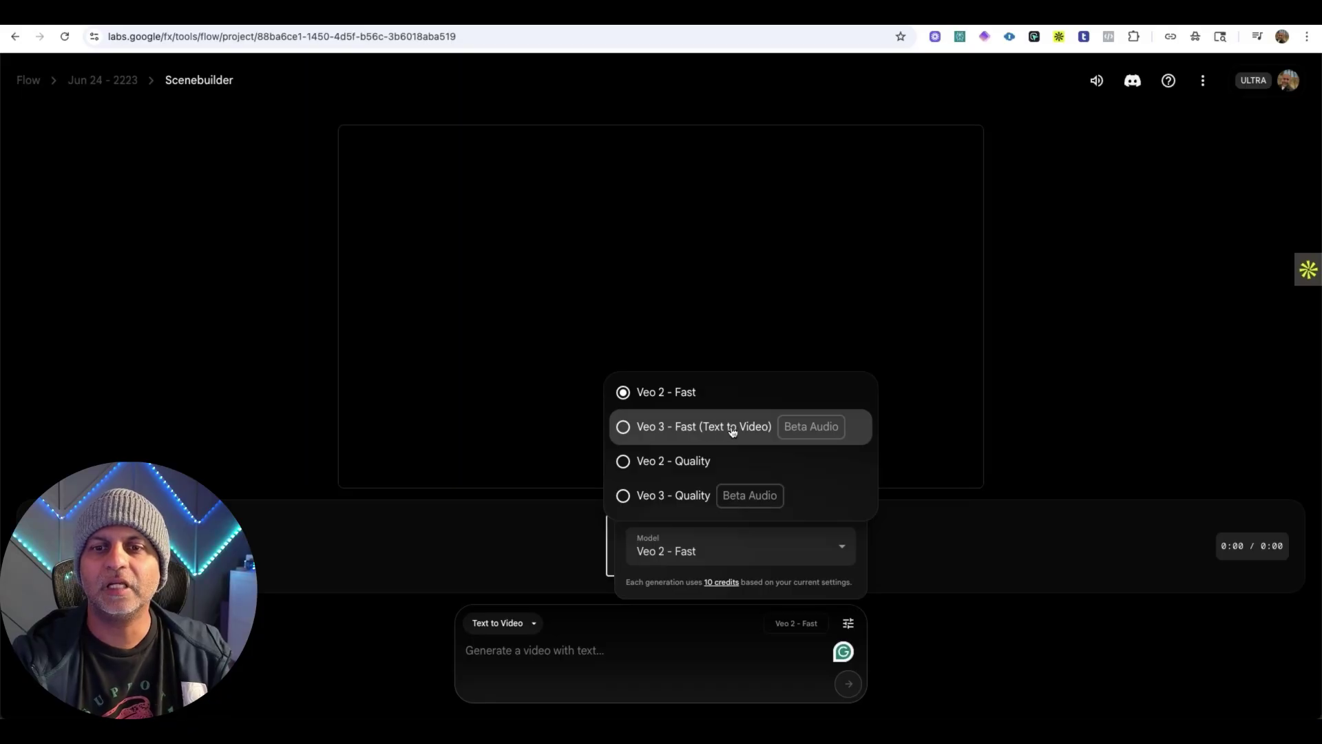
pyautogui.click(700, 433)
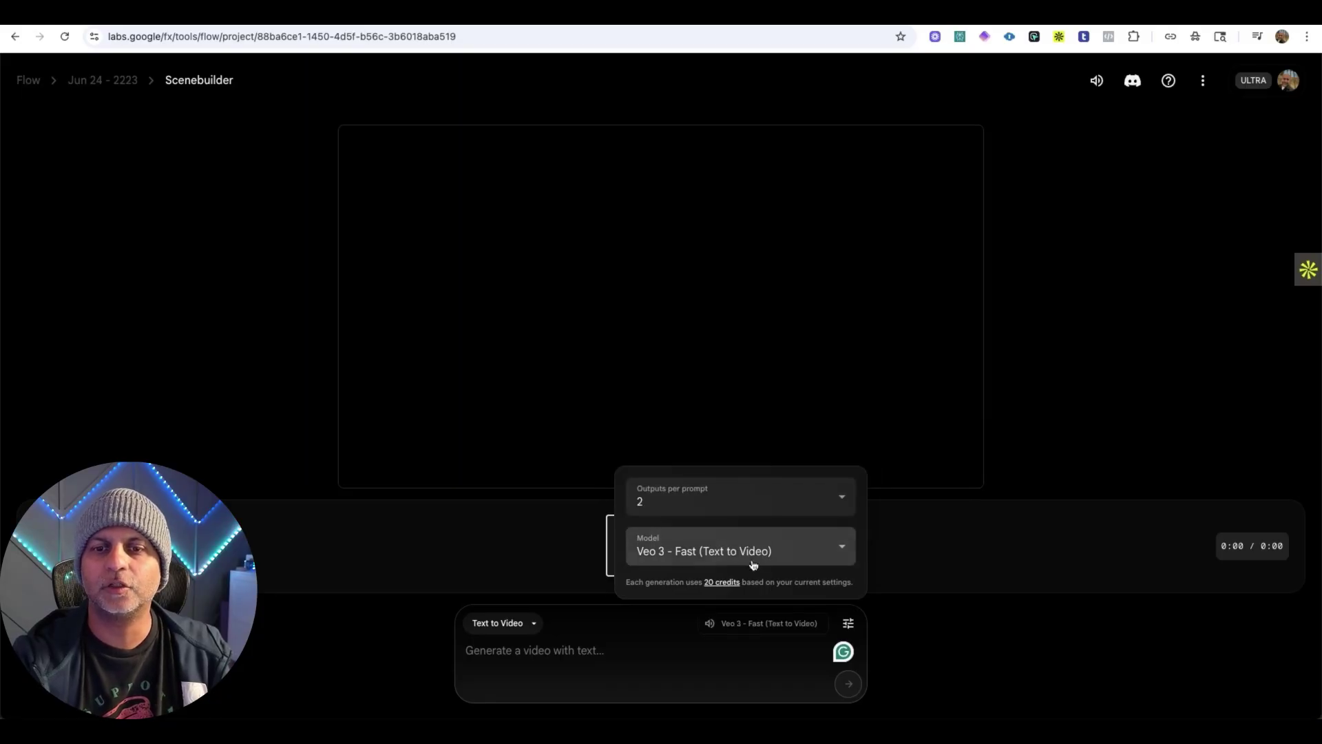
# Set one output per prompt and generate a video of the Nike × Hyperice logo visuals with the "The Warm-Up to Your Warm-Up" text overlay
pyautogui.click(705, 507)
pyautogui.click(674, 371)
pyautogui.click(579, 639)
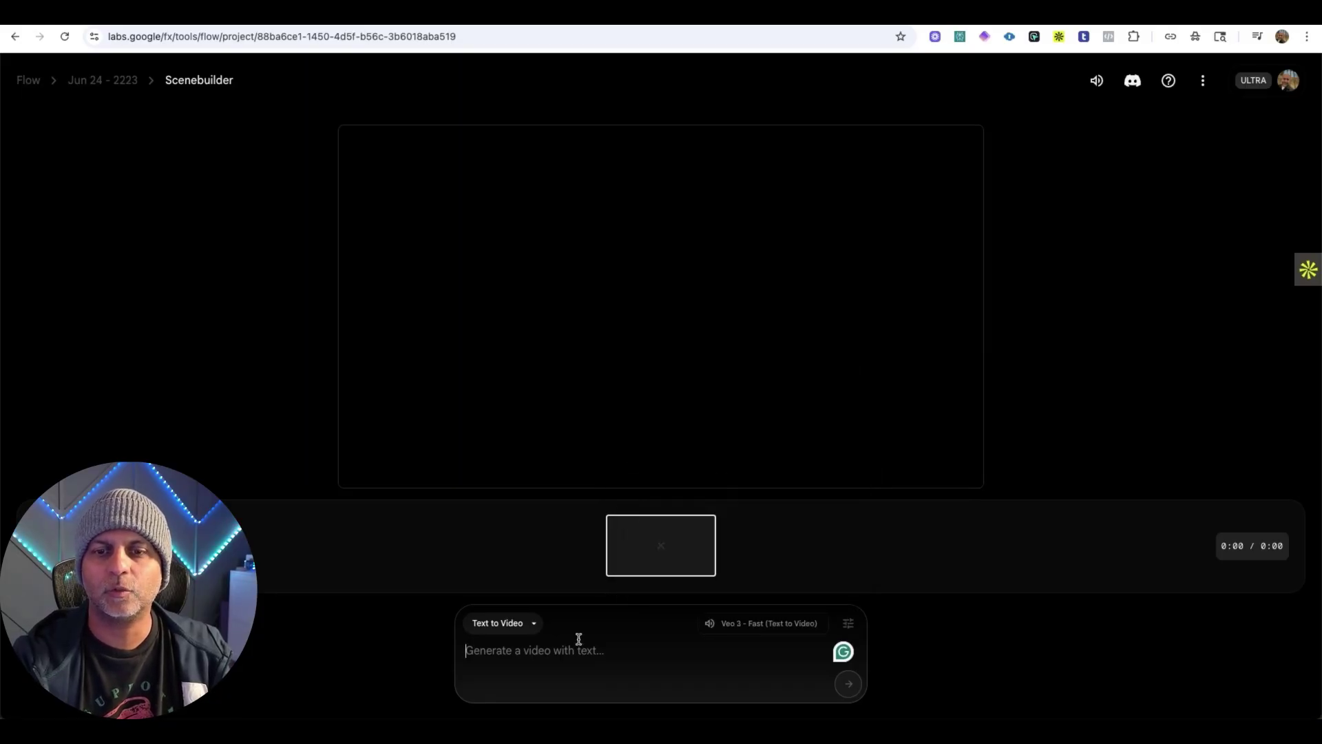
pyautogui.write('Visuals: Nike + Hyperice logos animate in over a dark gradient background.  Text overlay: "The Warm-Up to Your Warm-Up"  Audio: Crisp electronic beat kicks in.')
pyautogui.click(841, 686)
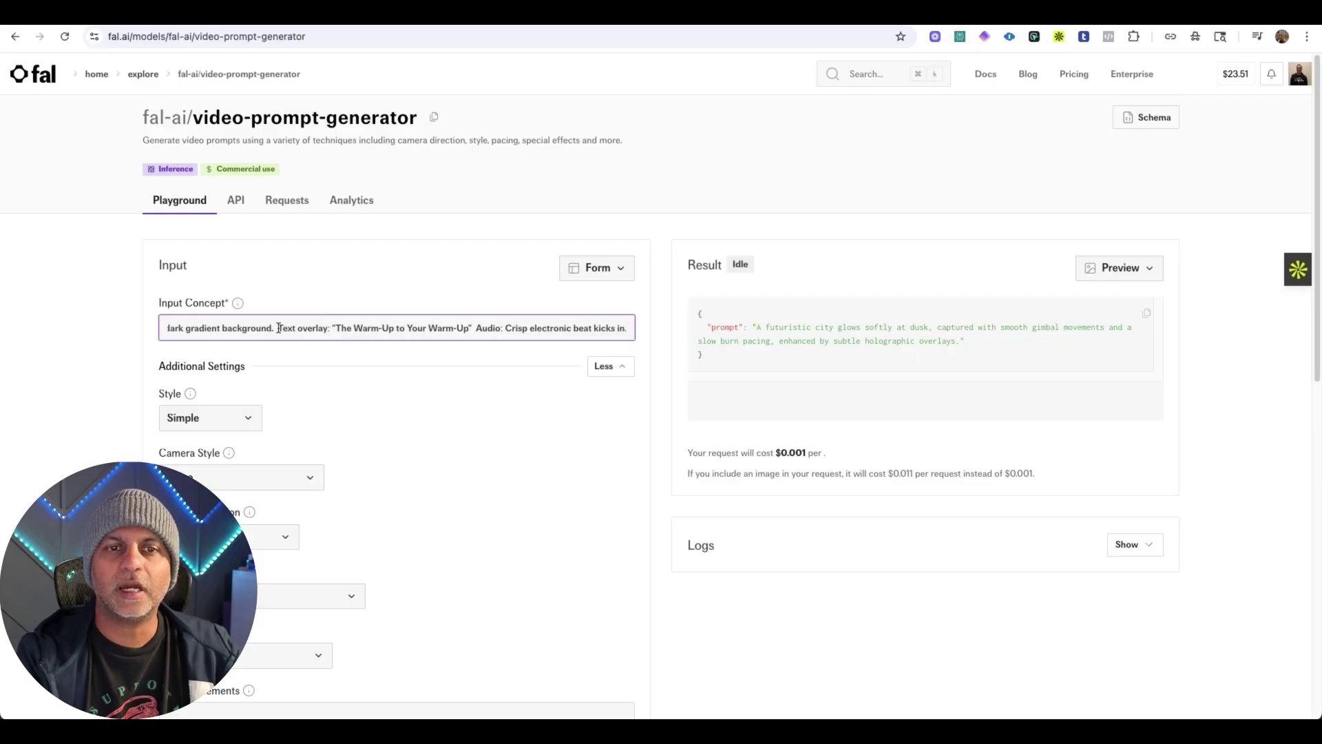
# Switch to fal's video-prompt-generator, generate a prompt from the Scene 1 concept with the Simple style, and select the resulting text
pyautogui.scroll(-5, 507, 443)
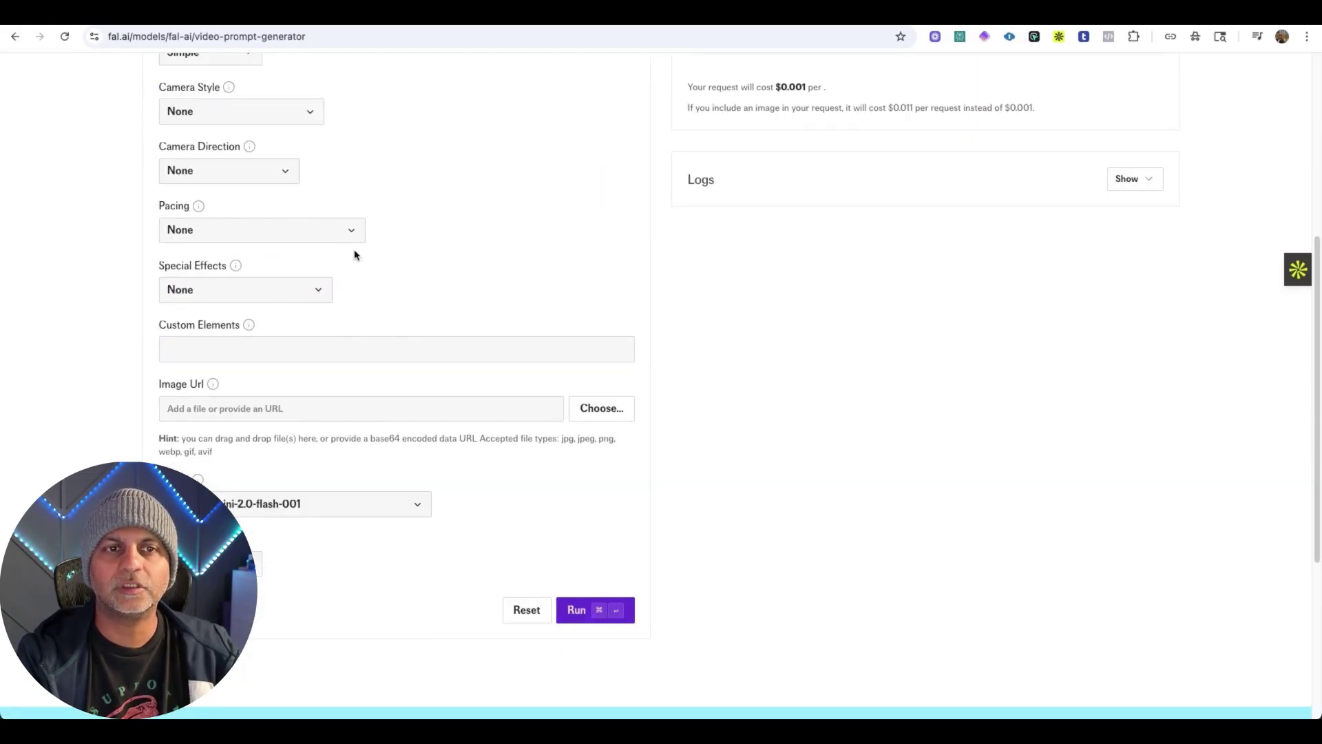
pyautogui.scroll(5, 248, 292)
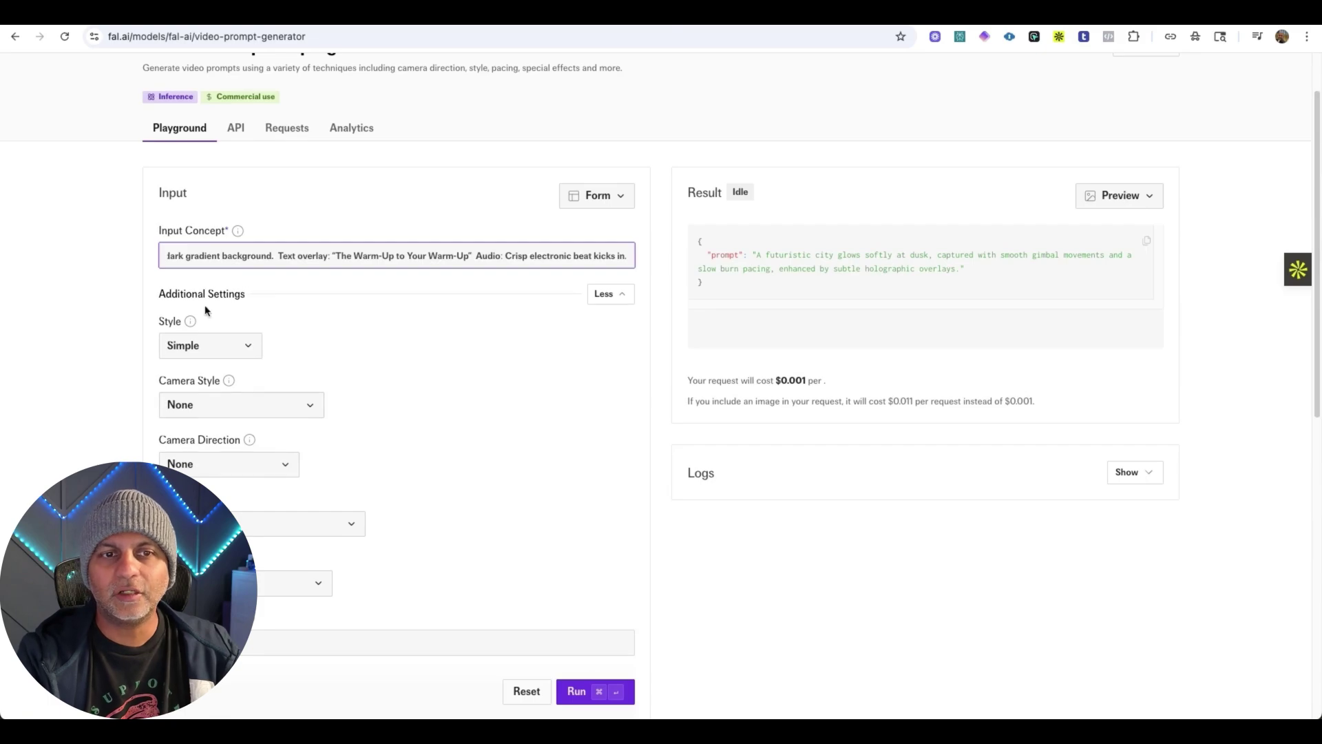
pyautogui.click(218, 412)
pyautogui.click(216, 411)
pyautogui.click(230, 465)
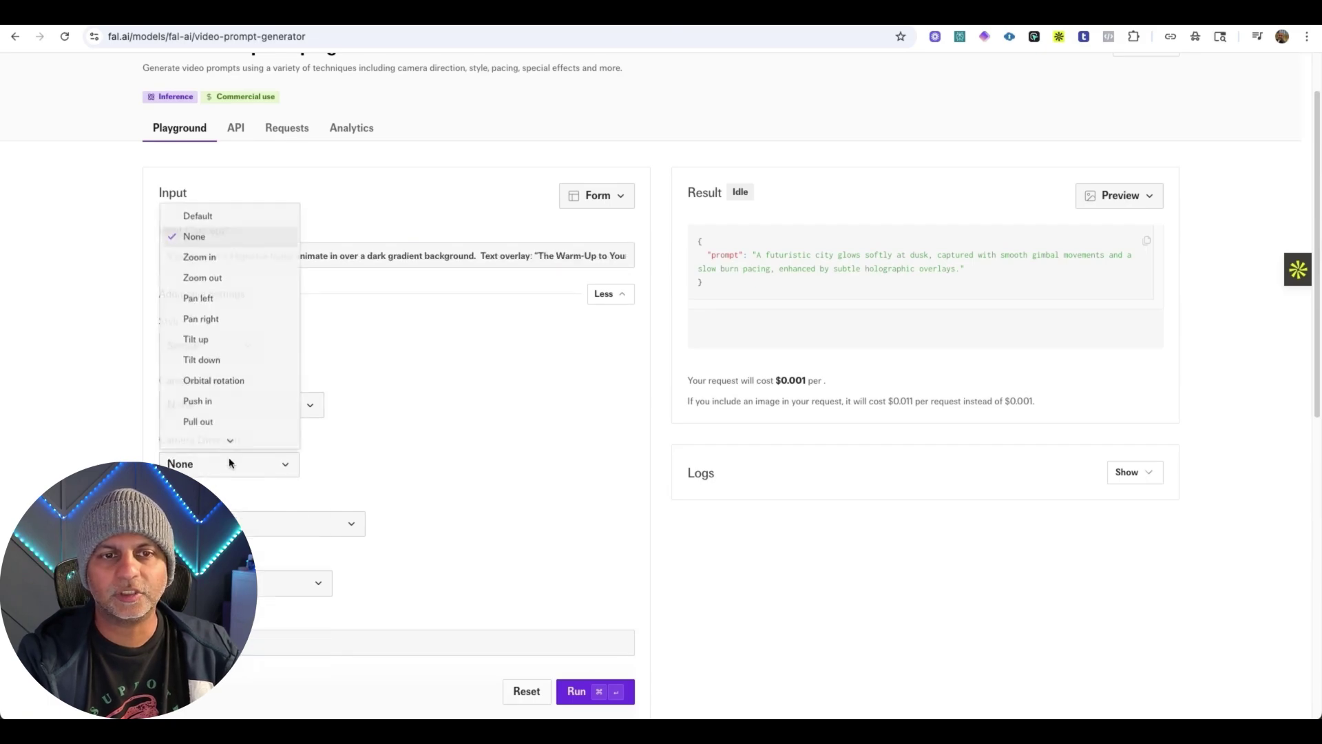
pyautogui.click(388, 463)
pyautogui.scroll(-5, 389, 458)
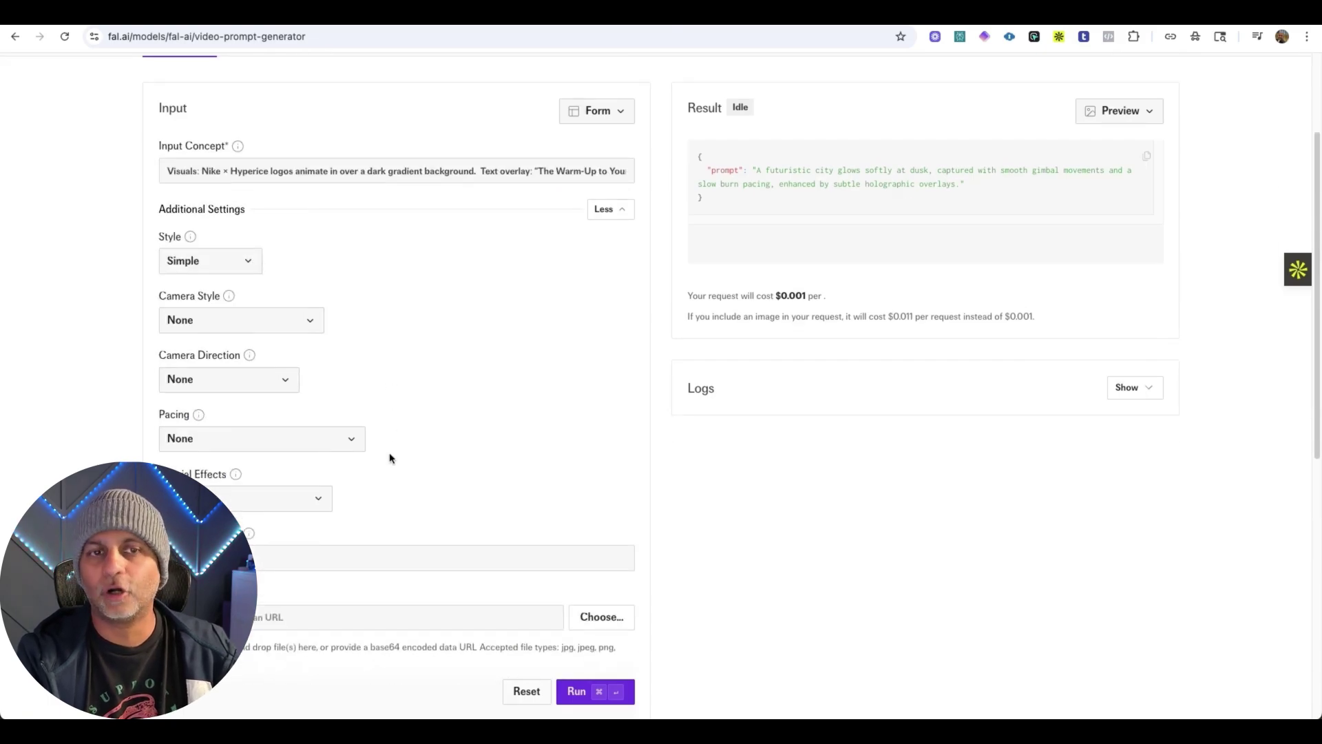
pyautogui.click(606, 589)
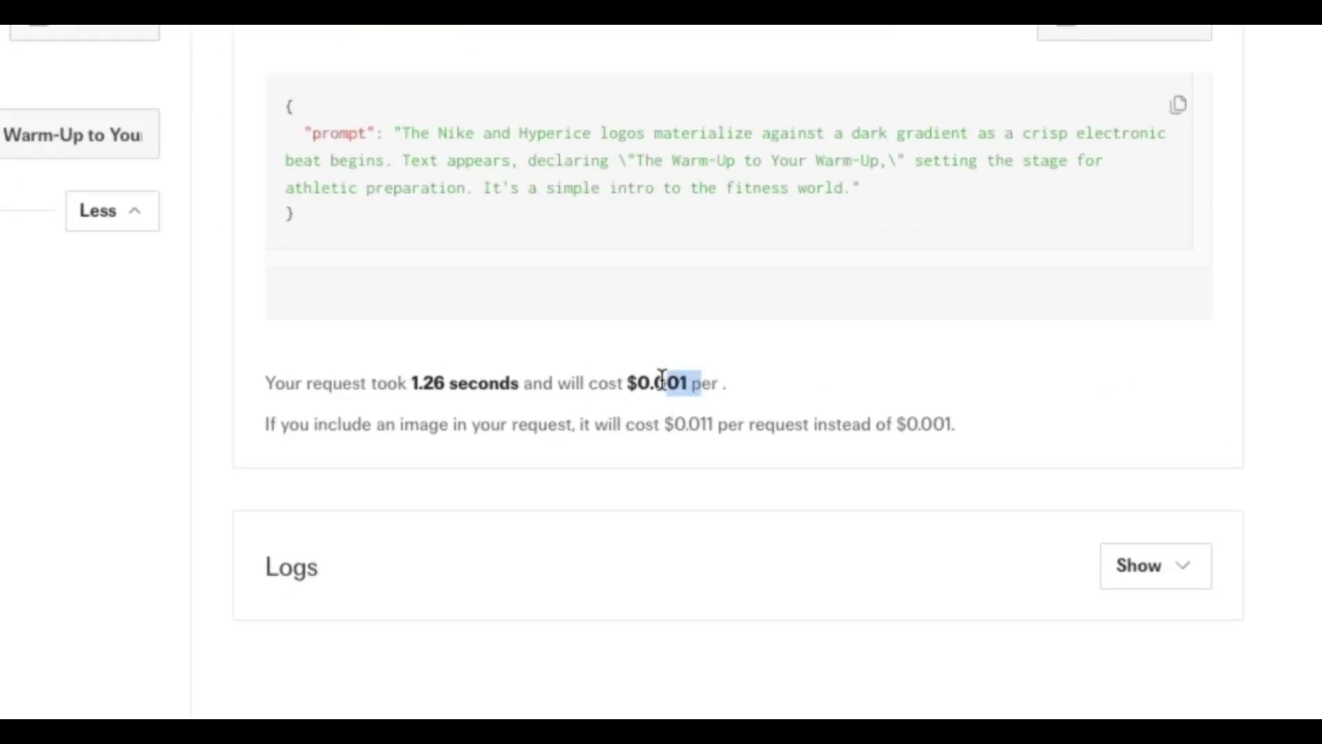
pyautogui.moveTo(405, 137); pyautogui.dragTo(837, 190)
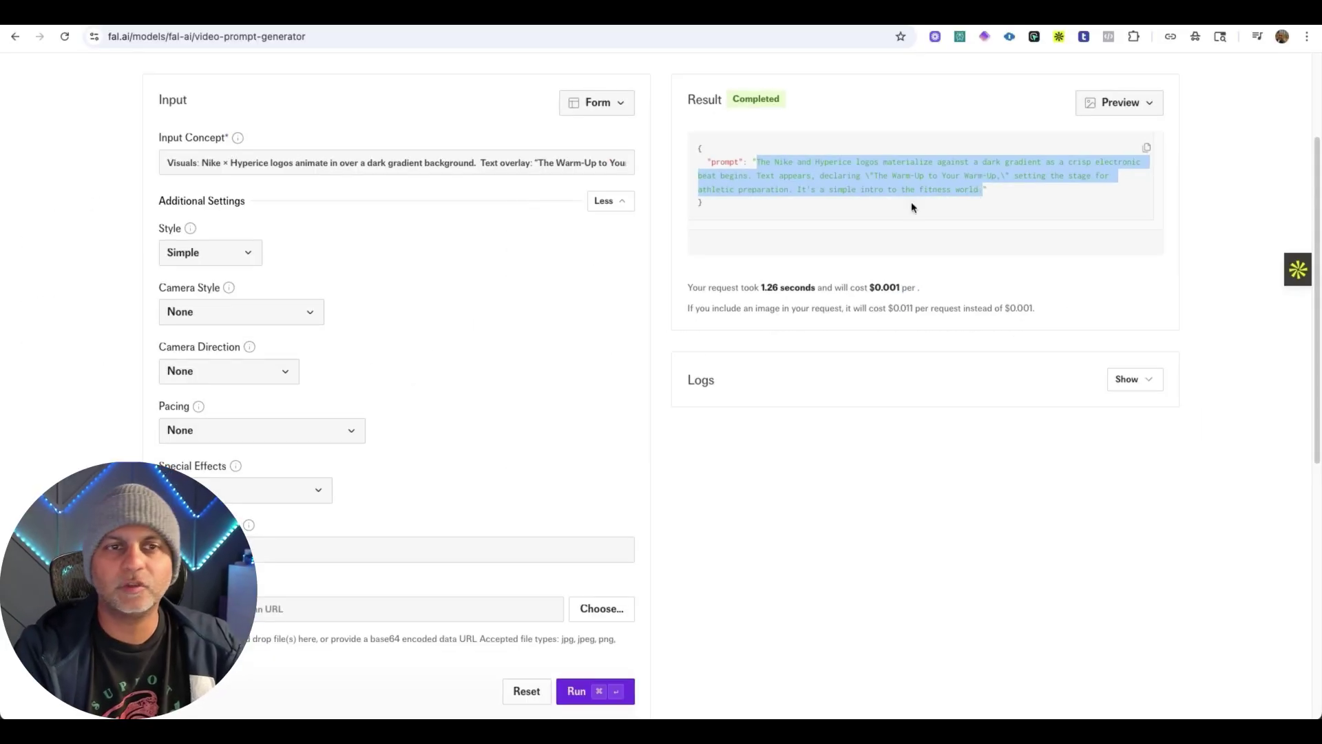
# Set the style to Dynamic and the camera style to Steadicam flow, and regenerate the Scene 1 video prompt
pyautogui.click(147, 253)
pyautogui.click(206, 252)
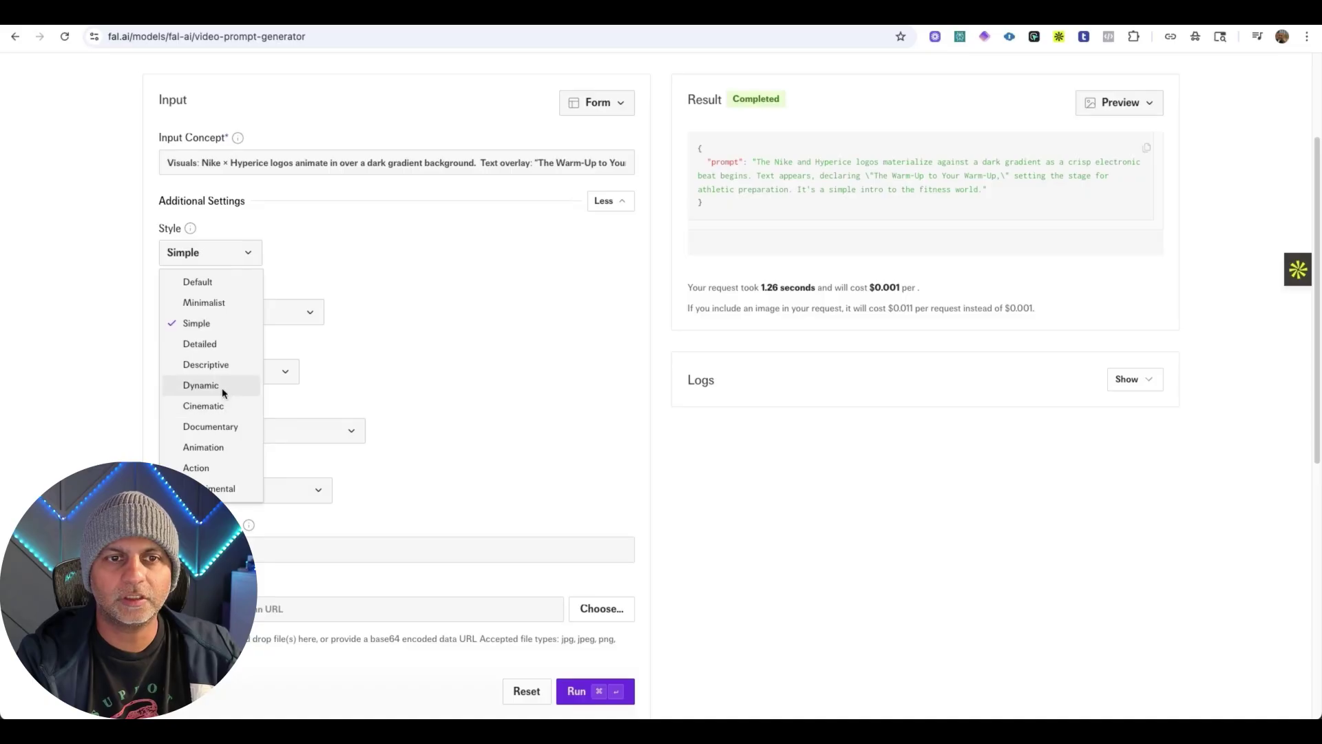
pyautogui.click(221, 385)
pyautogui.click(231, 317)
pyautogui.click(261, 383)
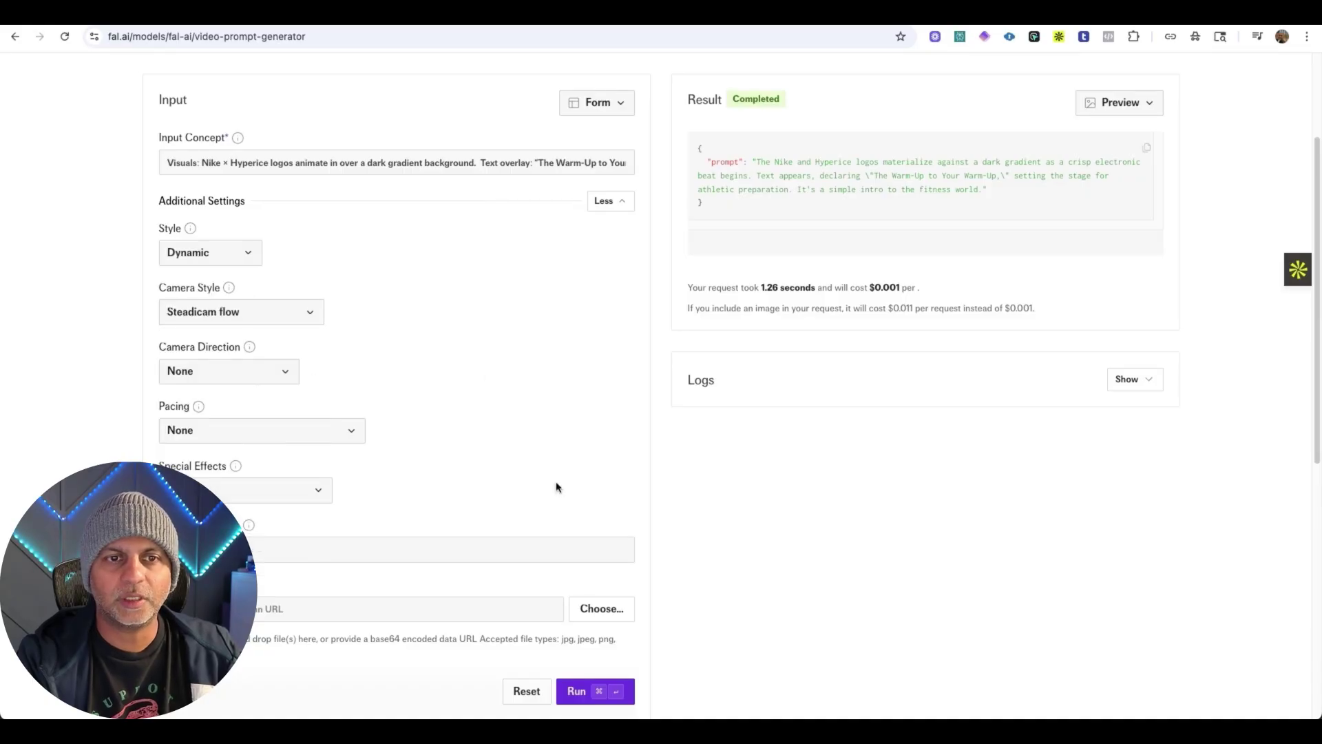
pyautogui.click(577, 692)
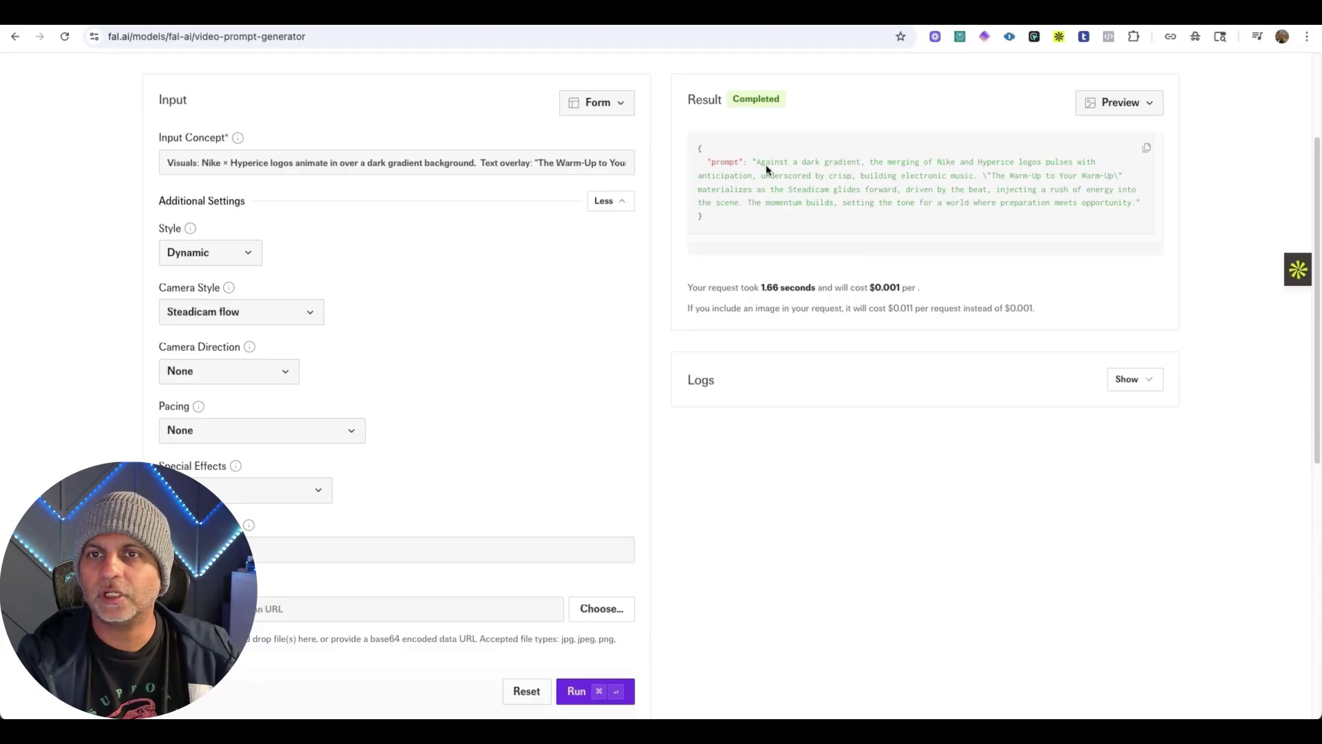
# Copy the regenerated prompt, switch to Flow, and paste it into the prompt box of a new project
pyautogui.moveTo(757, 159); pyautogui.dragTo(991, 204)
pyautogui.press('super+c')
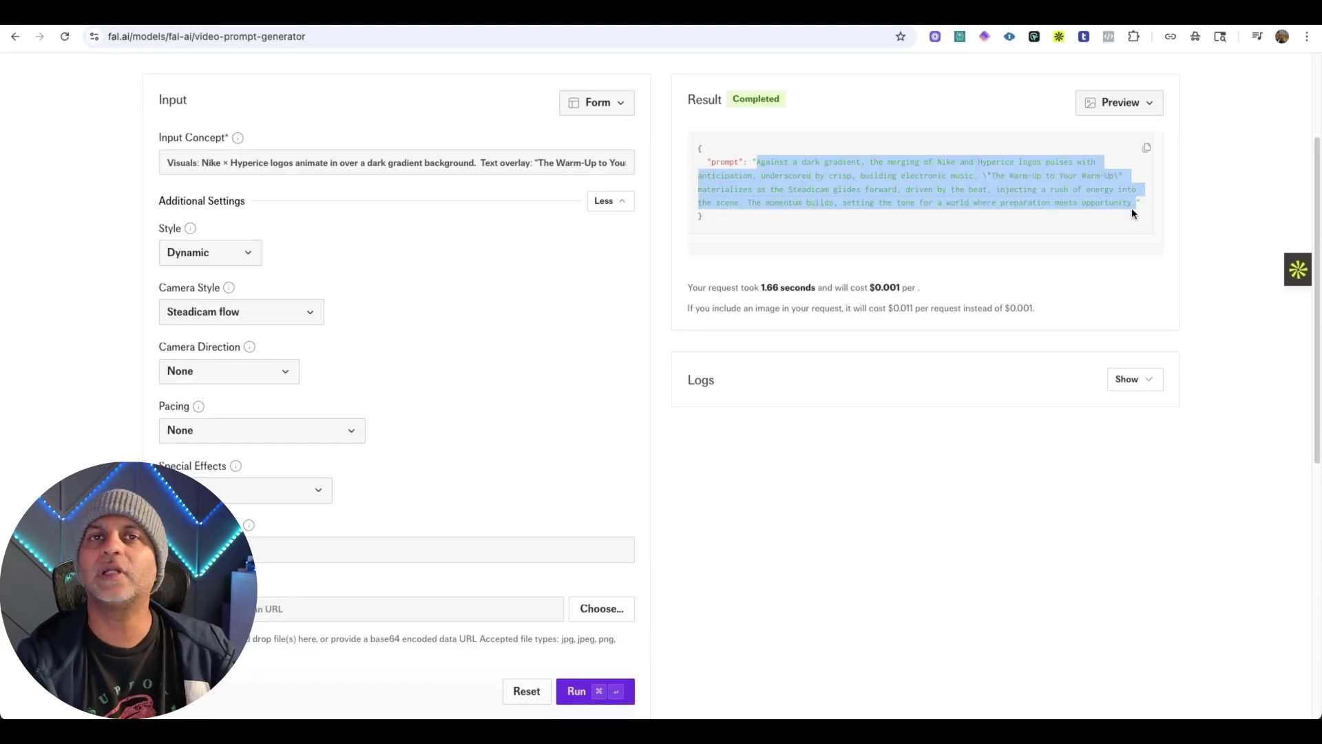
pyautogui.hotkey('ctrl', 'Tab')
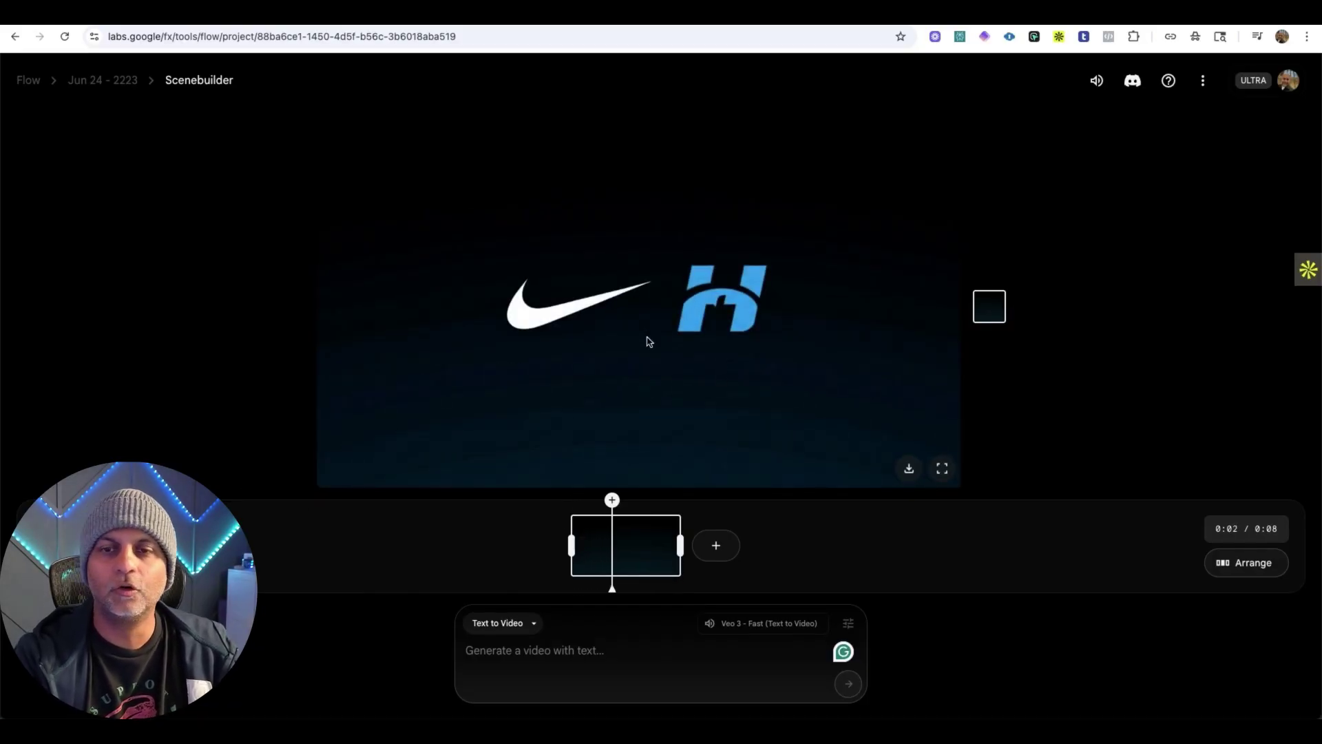
pyautogui.click(103, 85)
pyautogui.click(36, 83)
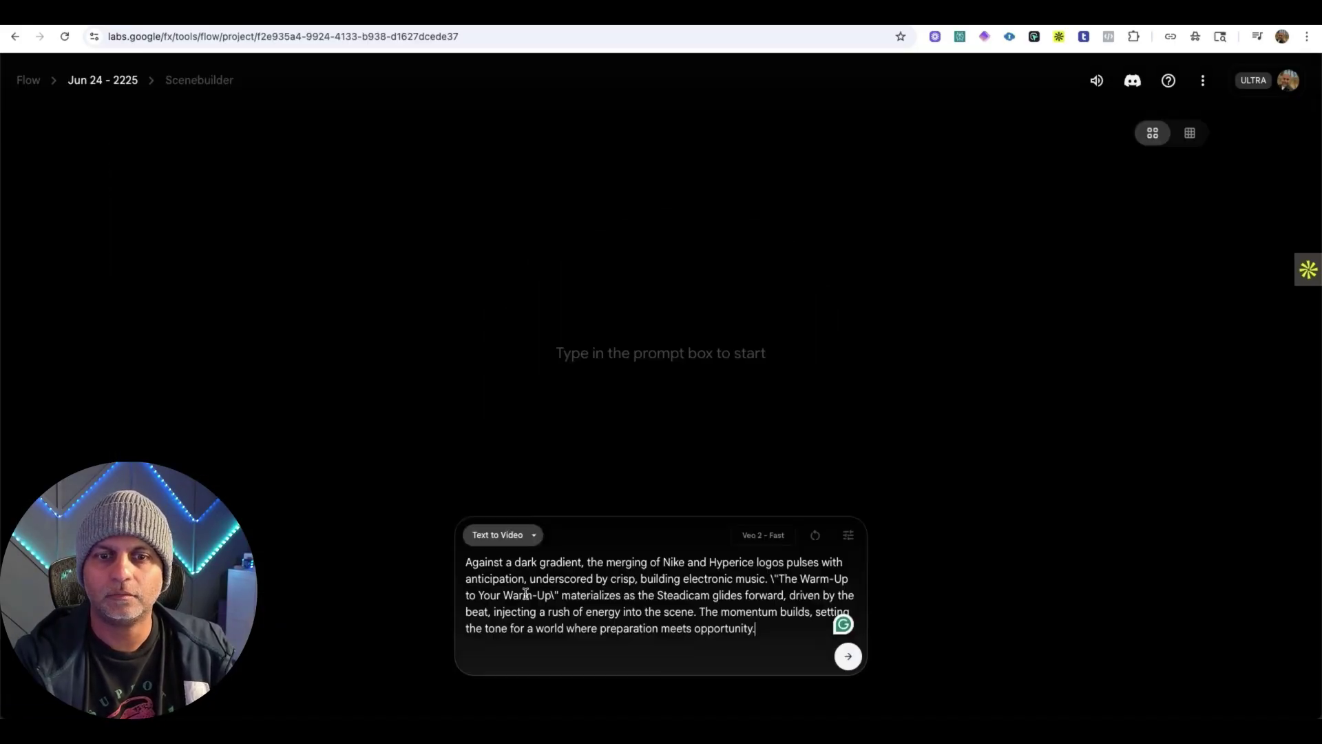
# Set the model to Veo 3 - Fast (Text to Video) and generate a video from the pasted prompt
pyautogui.click(848, 535)
pyautogui.click(740, 462)
pyautogui.click(670, 348)
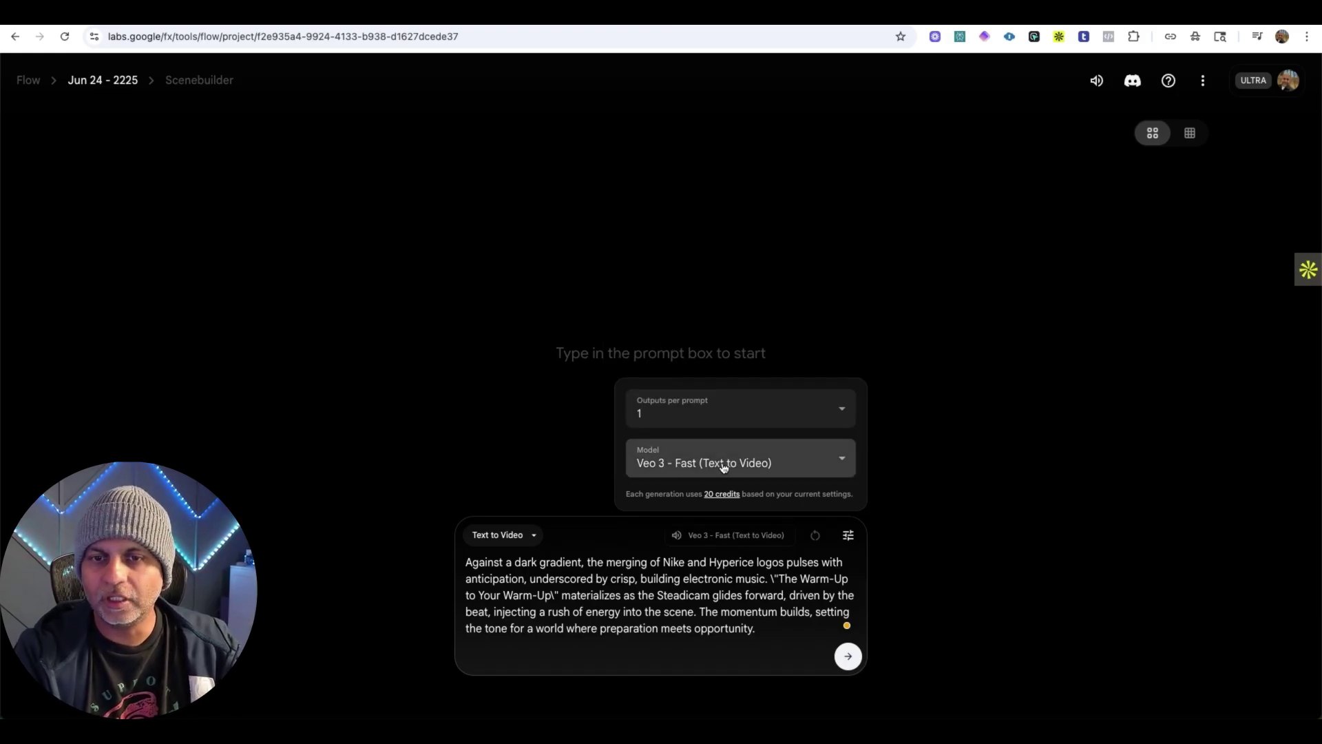
pyautogui.click(848, 655)
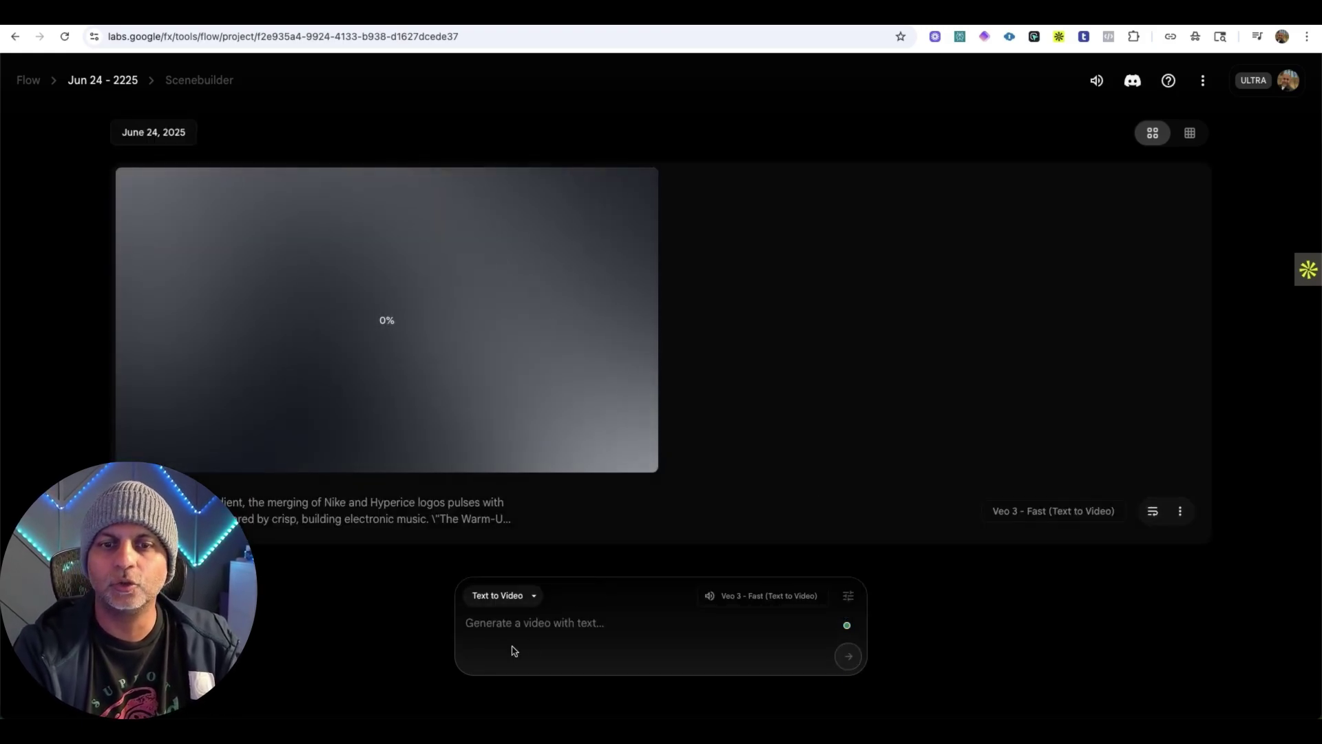
# Paste the same prompt again, set the model to Veo 3 - Quality, and generate a second video
pyautogui.press('super+v')
pyautogui.click(848, 535)
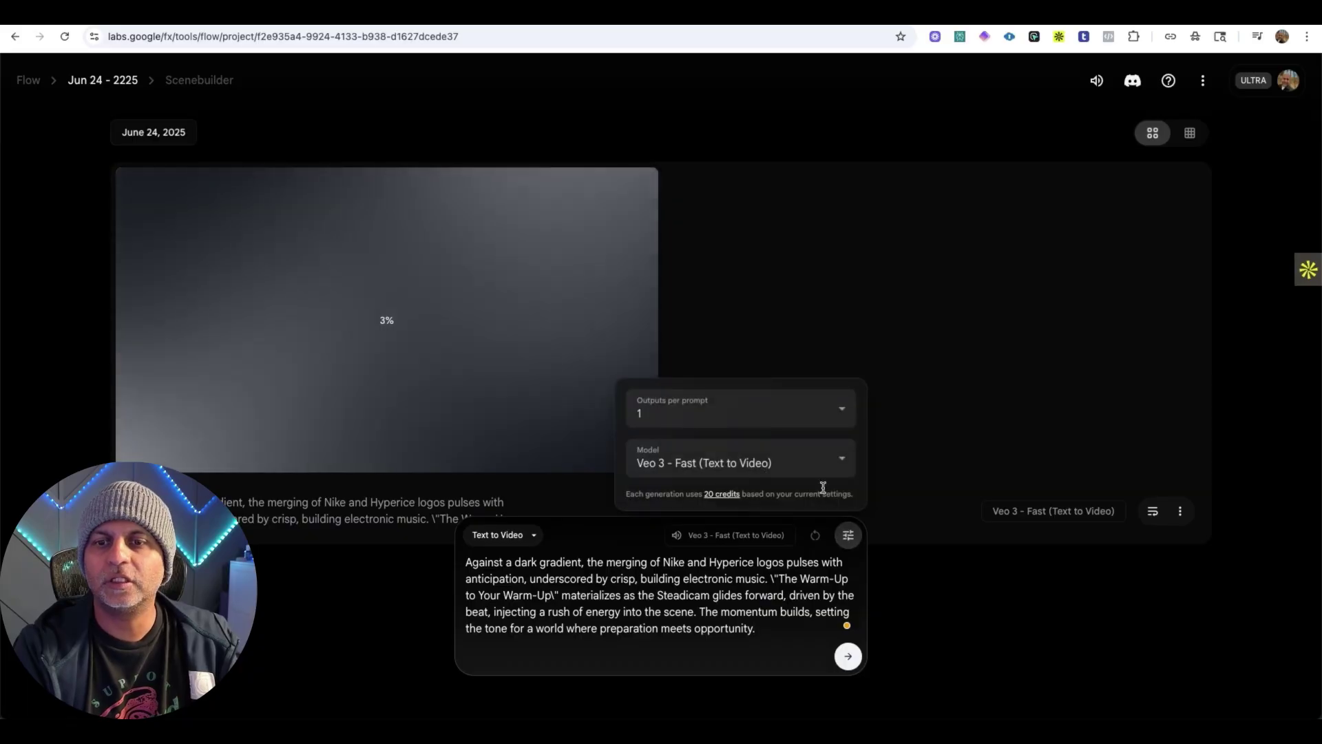
pyautogui.click(819, 463)
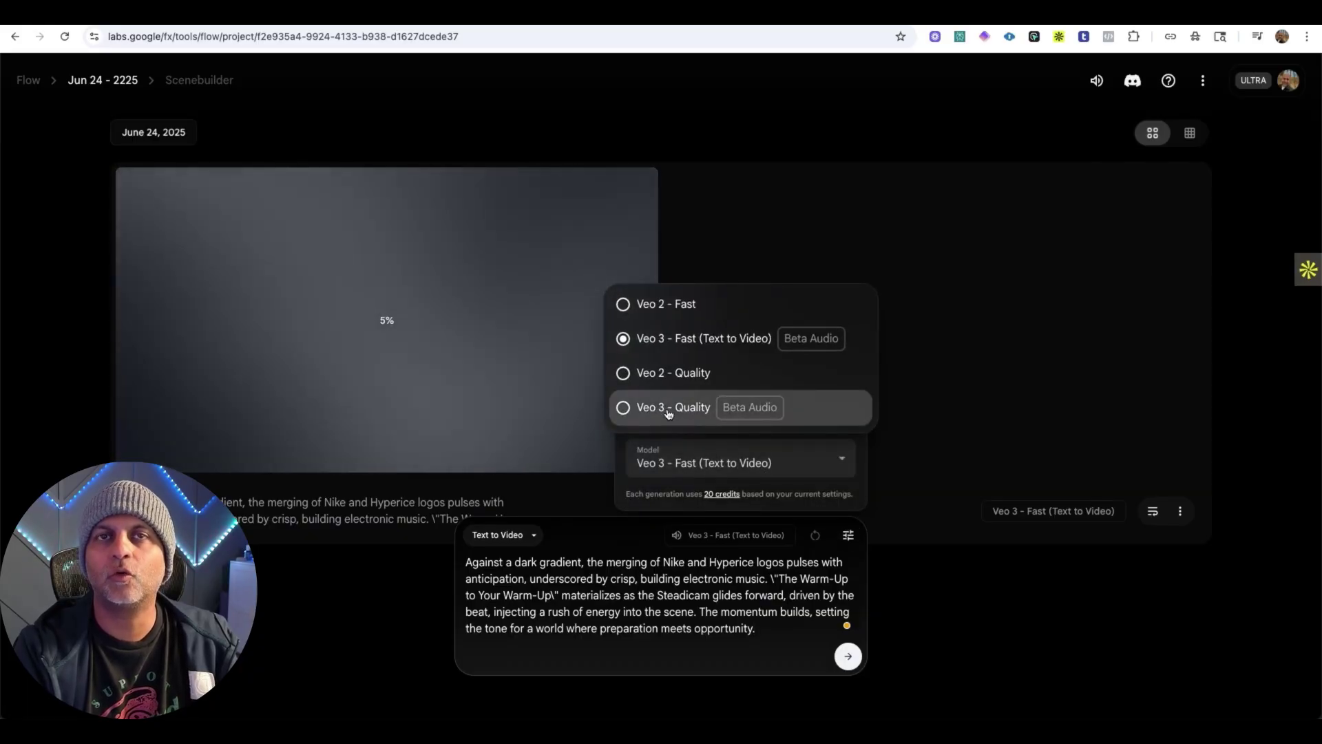
pyautogui.click(667, 408)
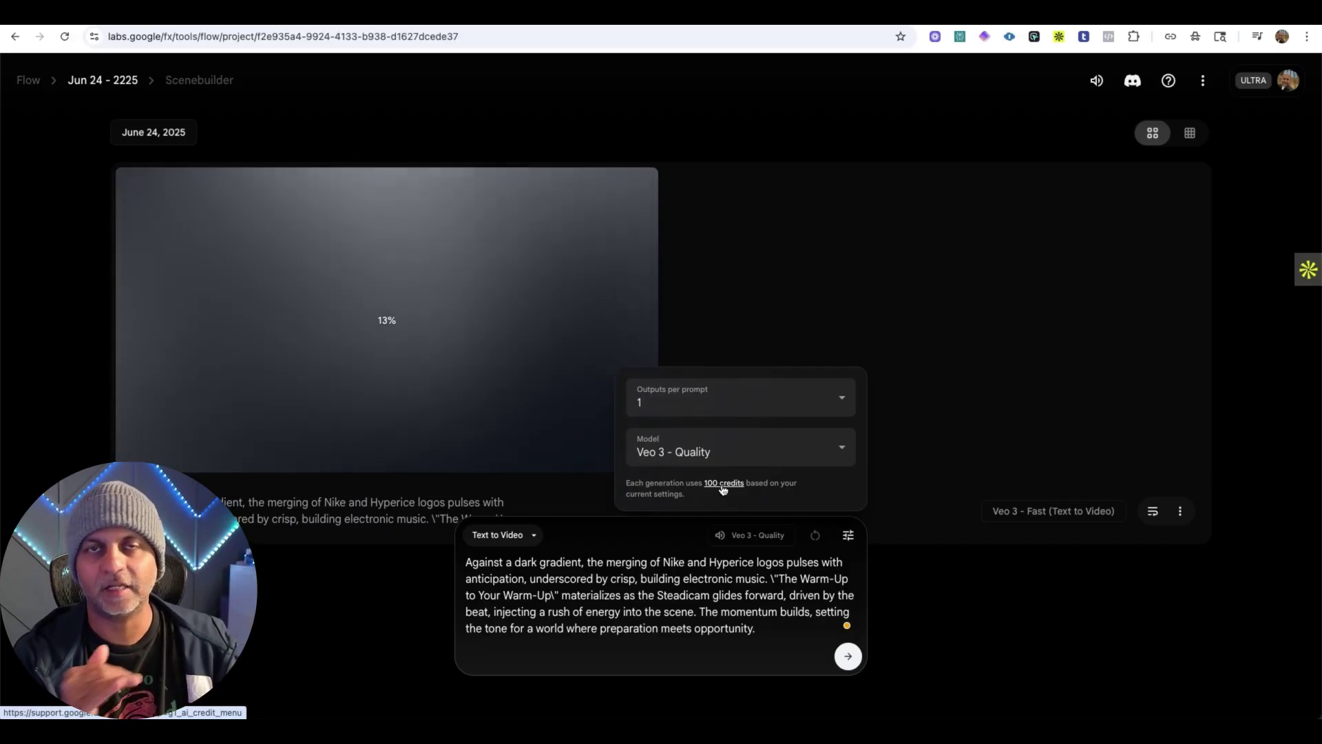
pyautogui.click(849, 656)
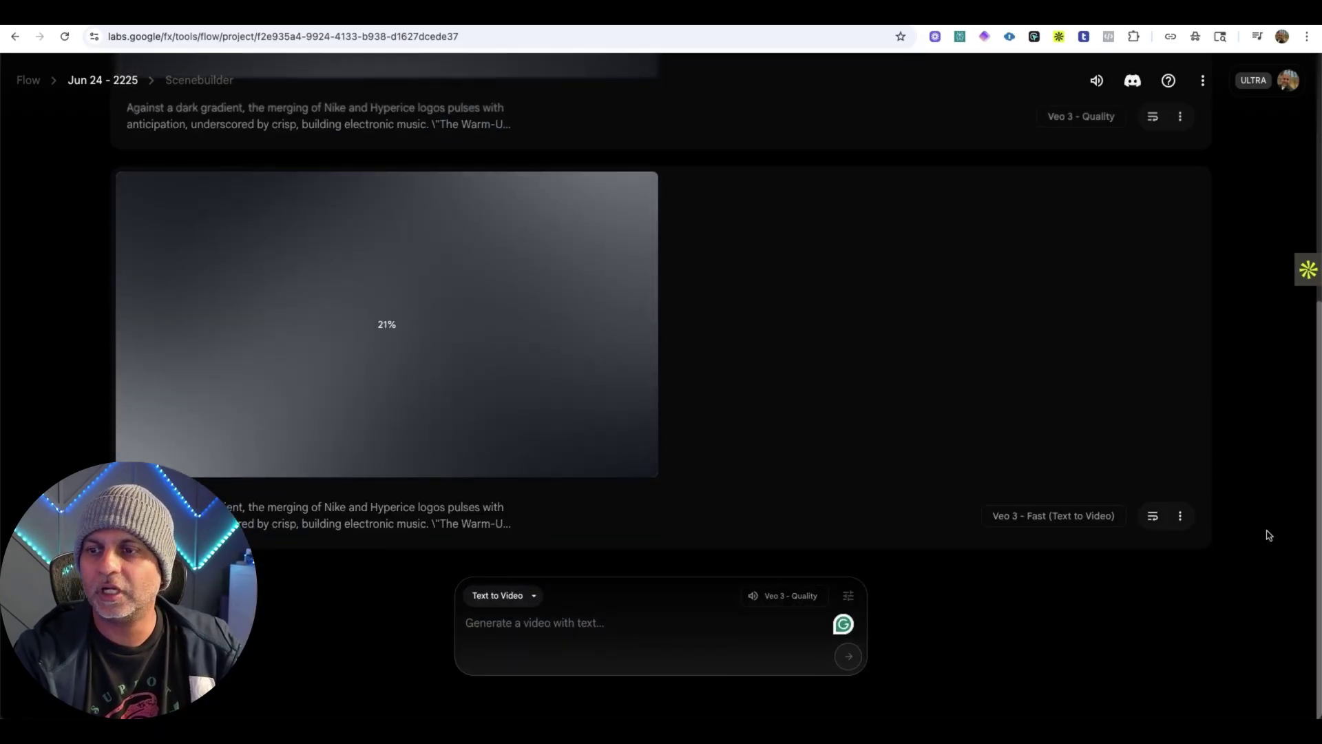
# Review the Veo 3 - Fast and Veo 3 - Quality clips against the wording of their prompt, and check the generation settings
pyautogui.scroll(2, 1050, 513)
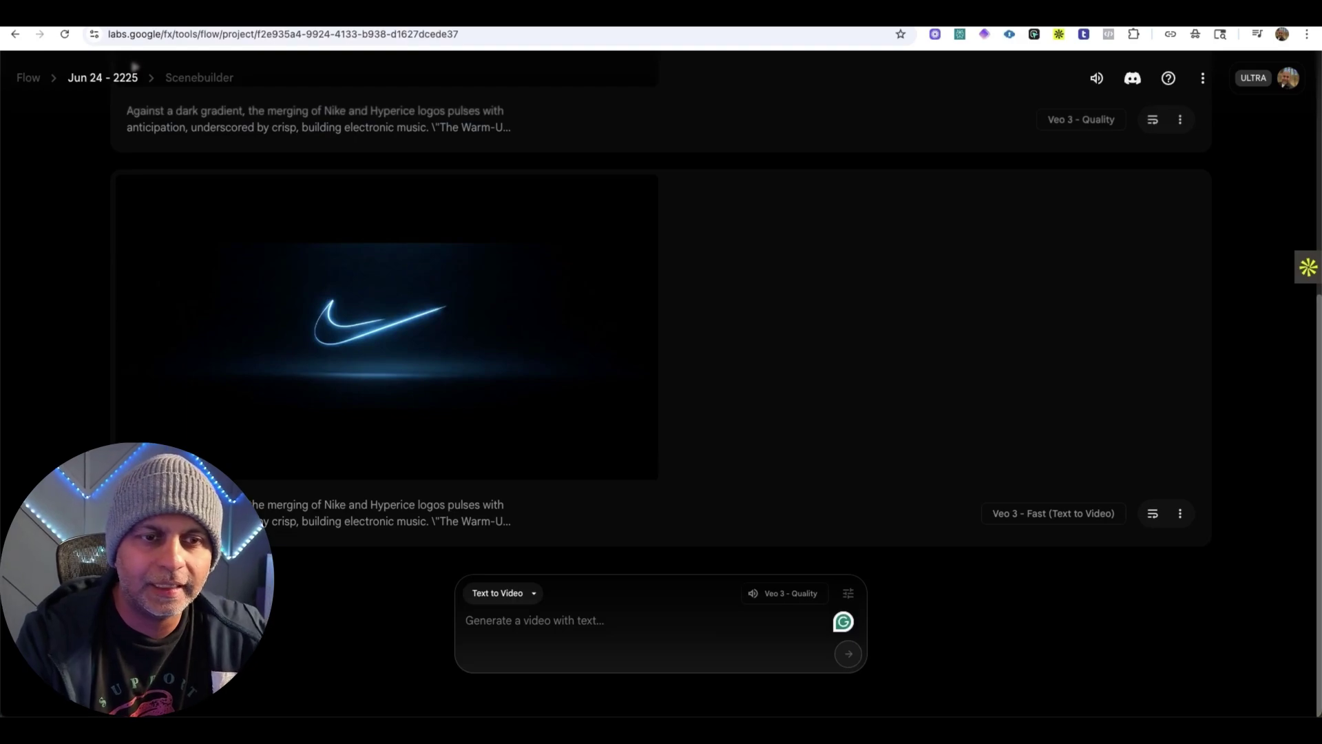
pyautogui.moveTo(135, 461)
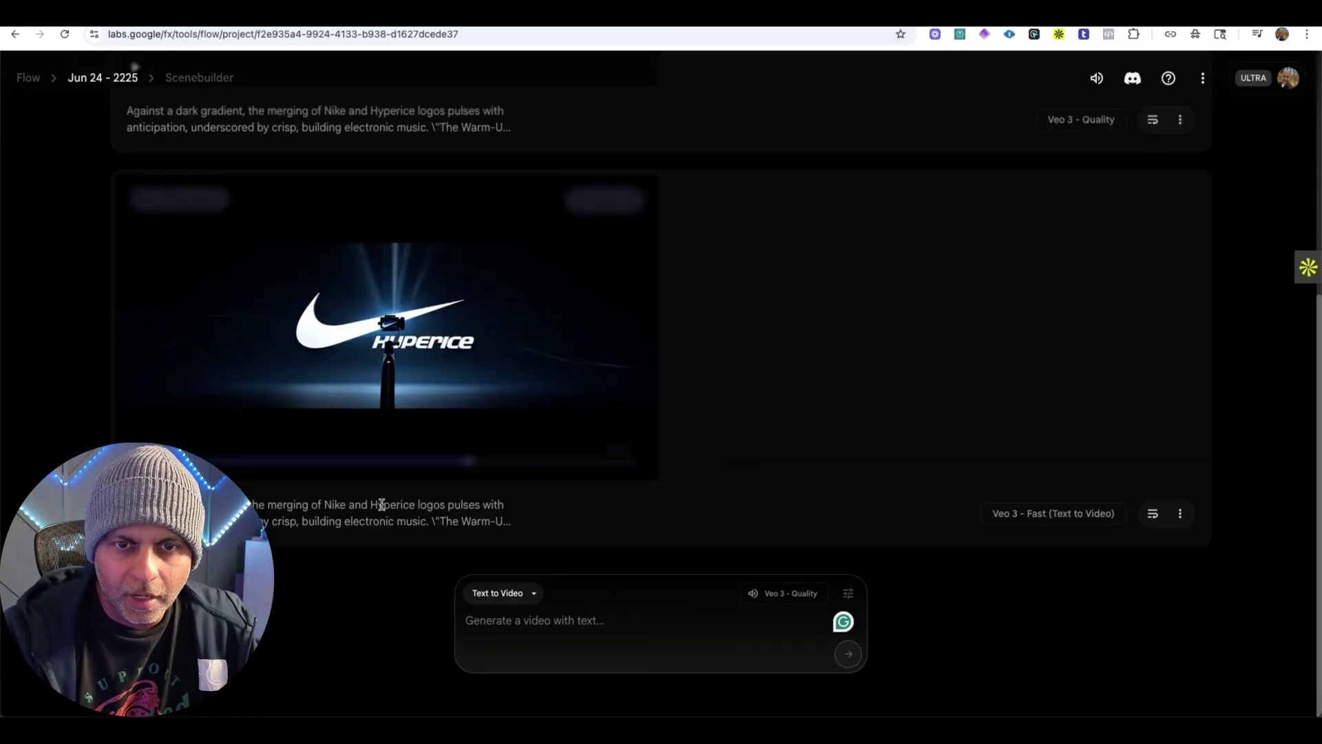
pyautogui.moveTo(383, 503)
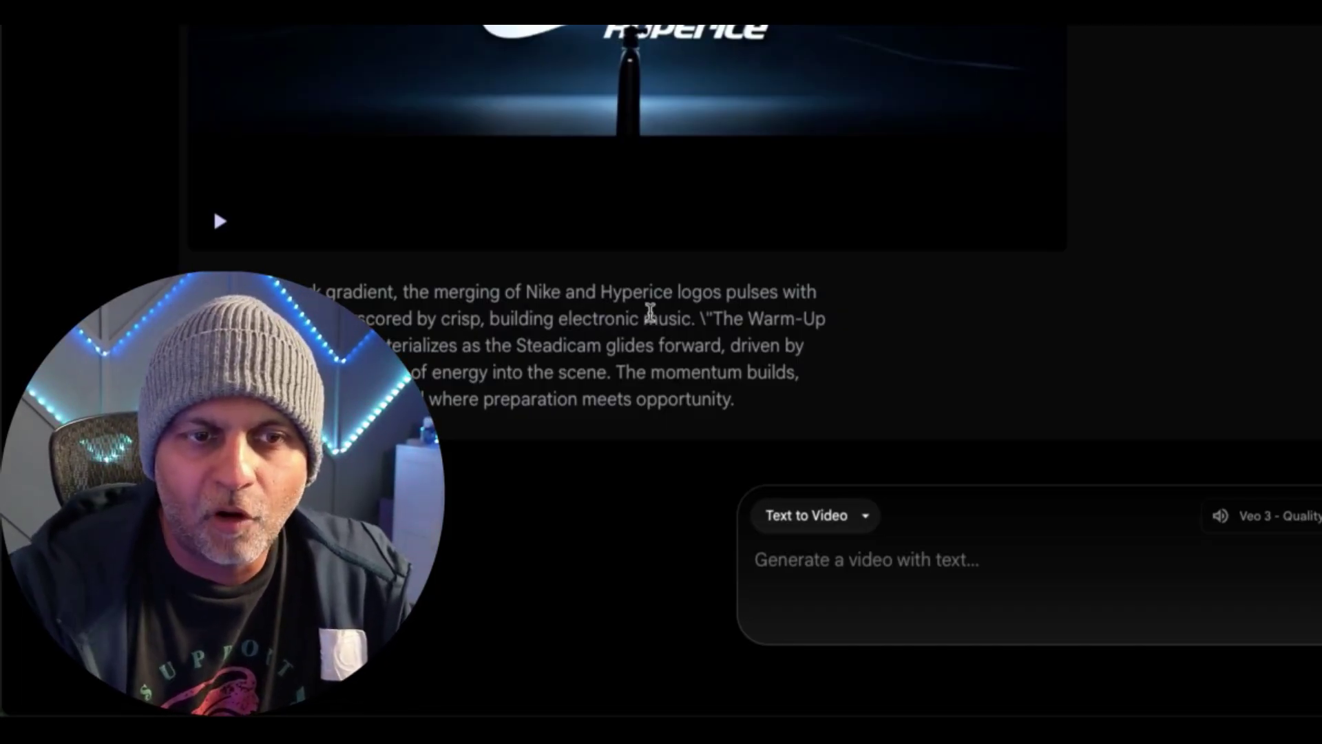
pyautogui.moveTo(385, 346); pyautogui.dragTo(796, 347)
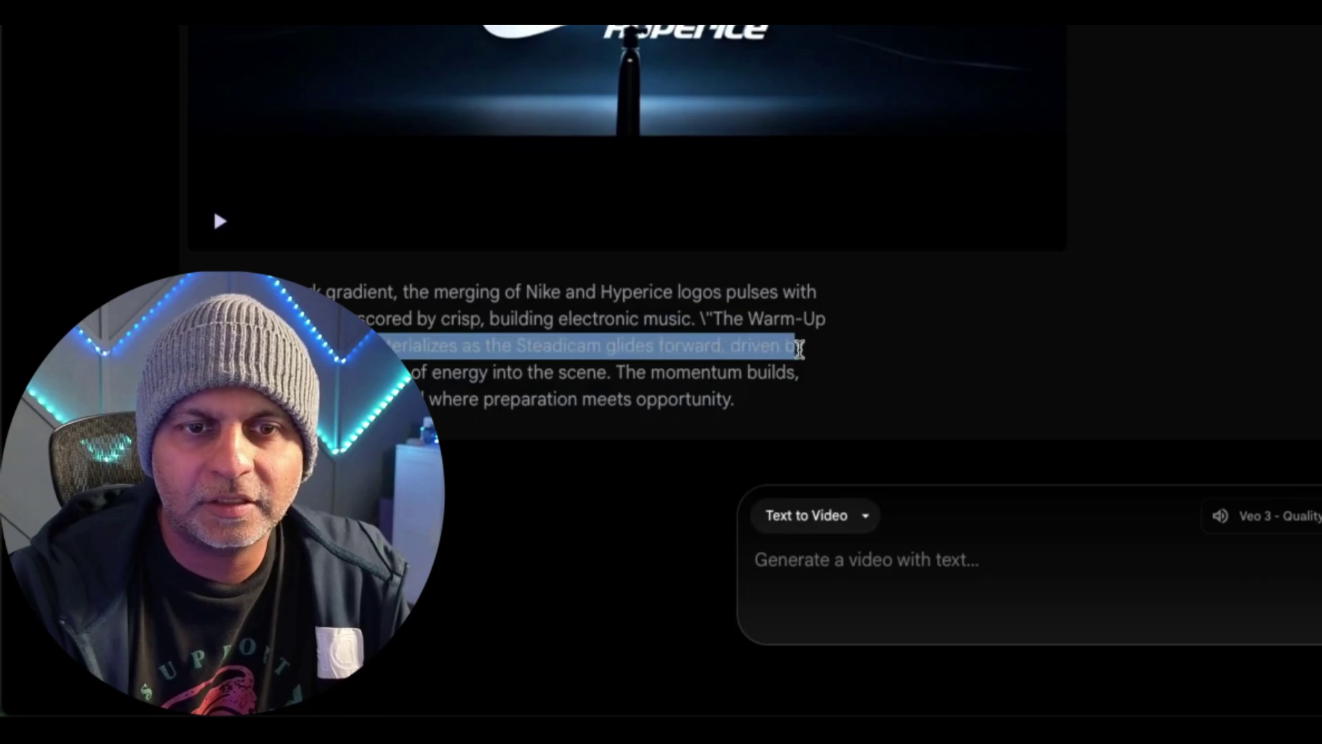
pyautogui.click(493, 347)
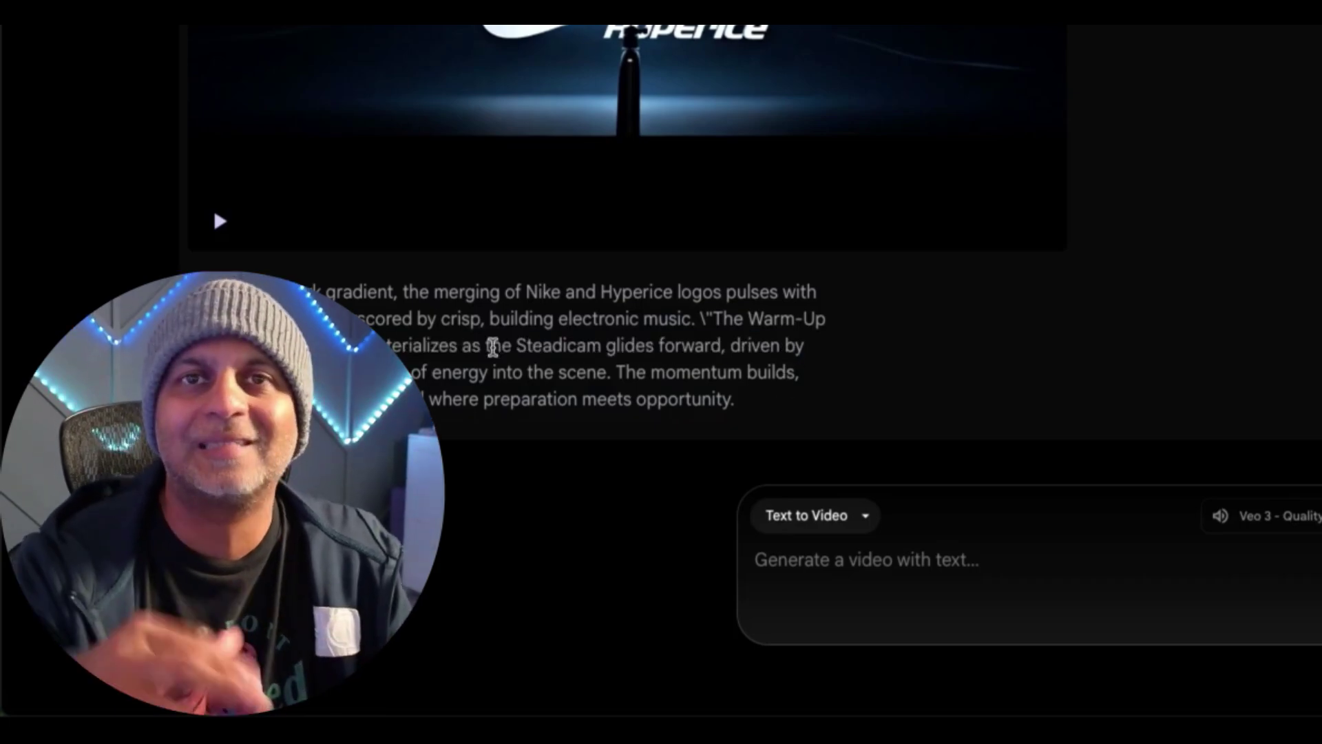
pyautogui.scroll(2, 696, 229)
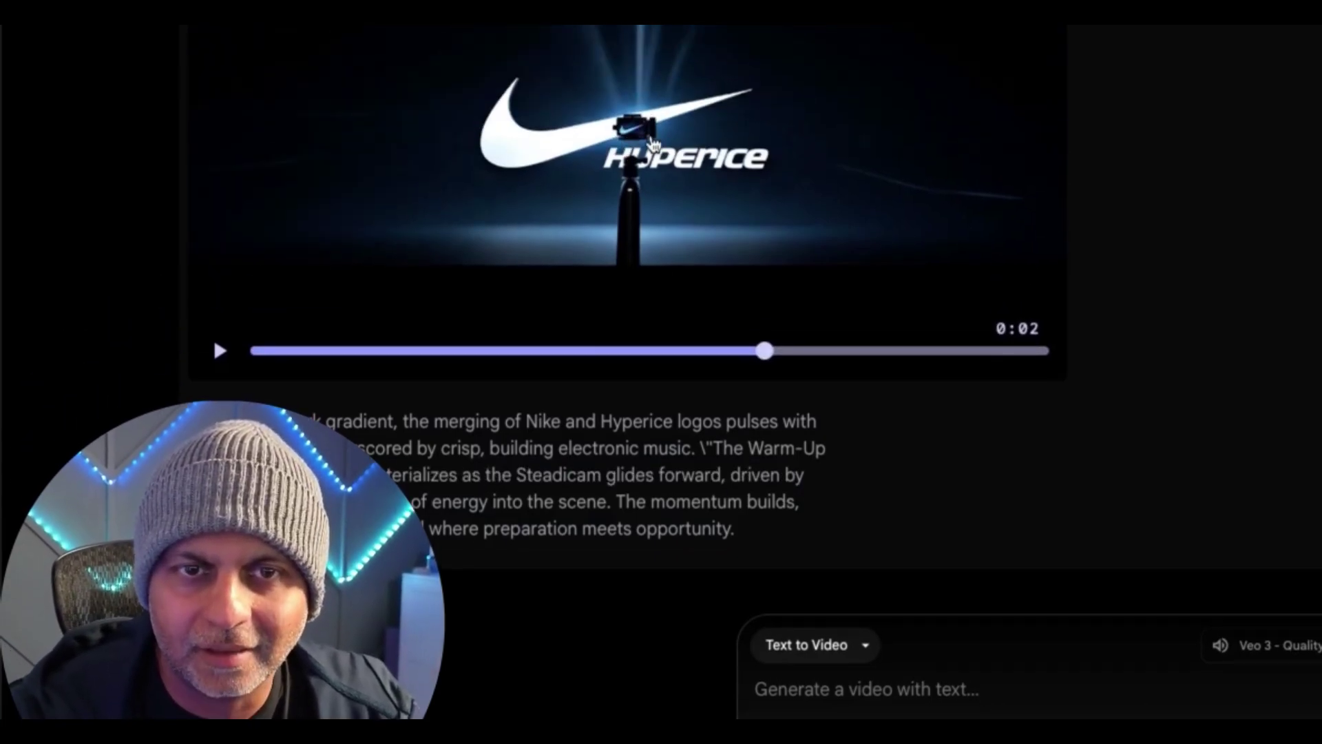
pyautogui.scroll(-2, 696, 358)
pyautogui.moveTo(634, 345); pyautogui.dragTo(796, 346)
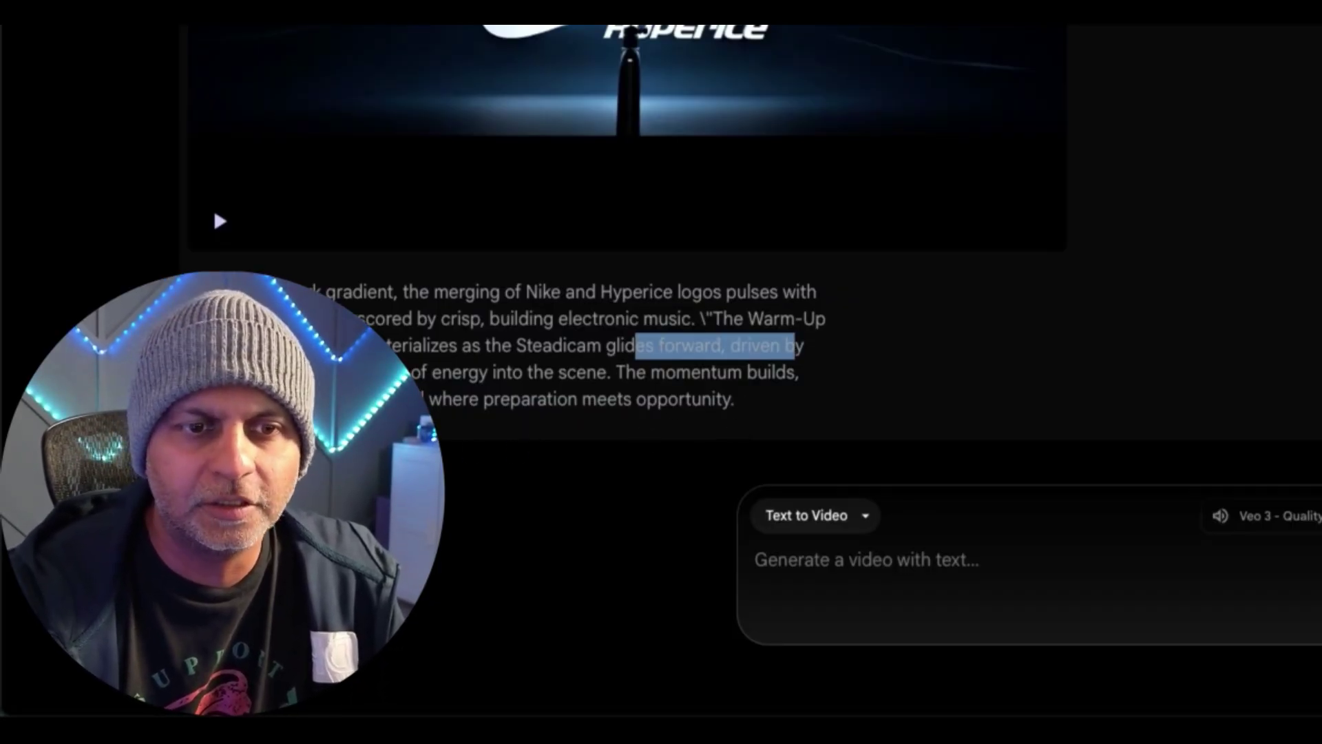
pyautogui.moveTo(427, 399); pyautogui.dragTo(723, 399)
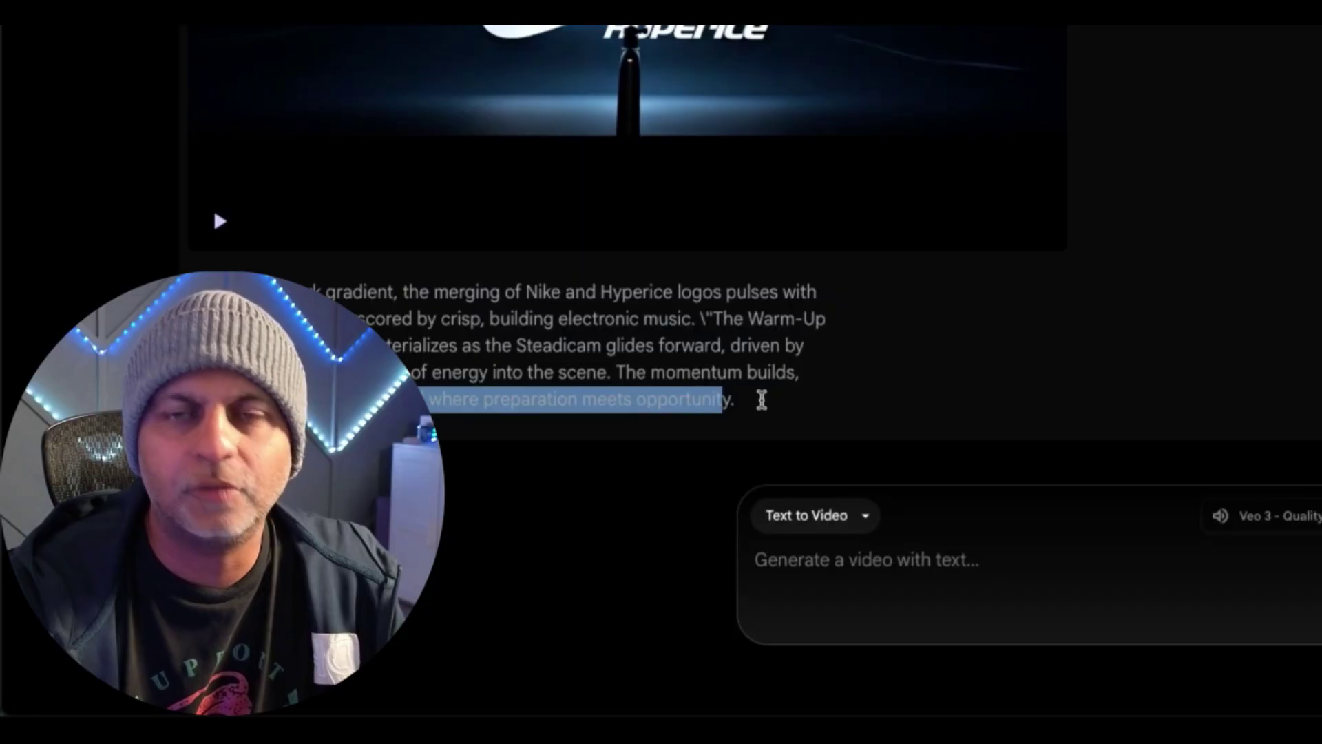
pyautogui.scroll(1, 762, 397)
pyautogui.click(762, 398)
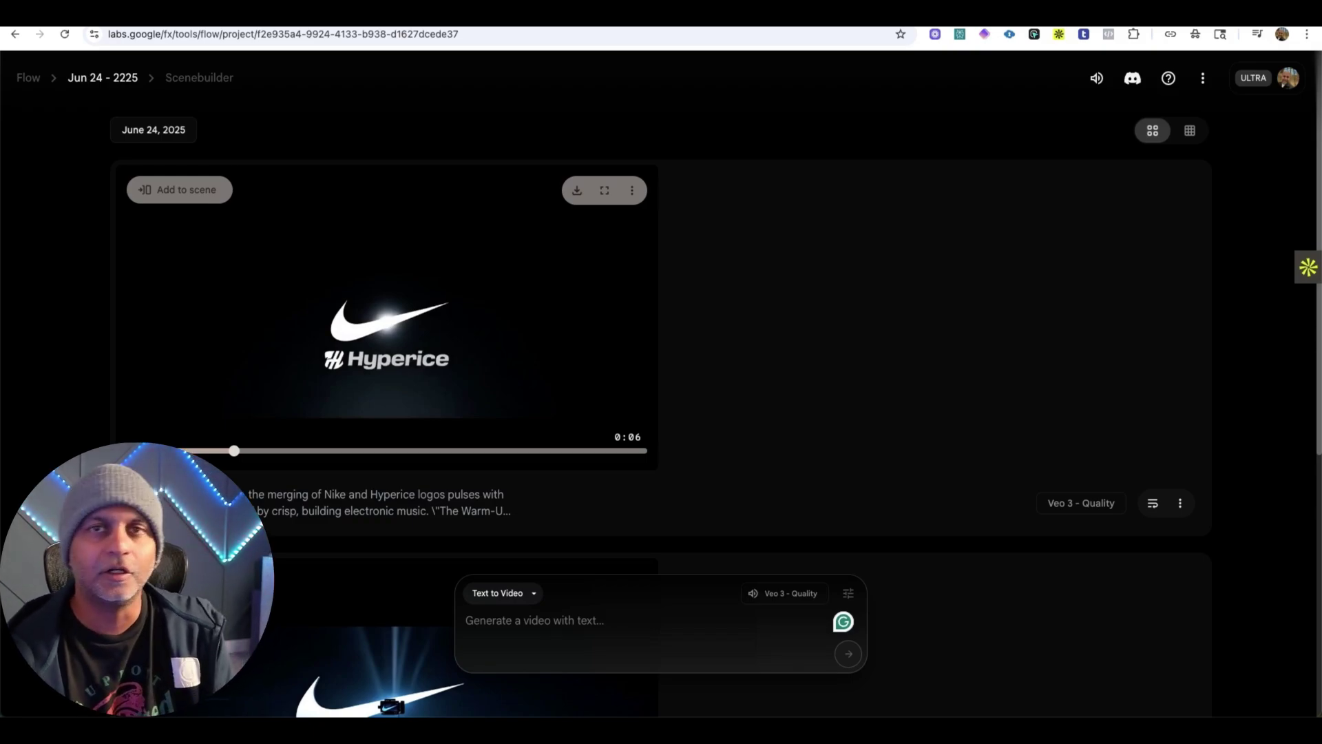
pyautogui.click(845, 594)
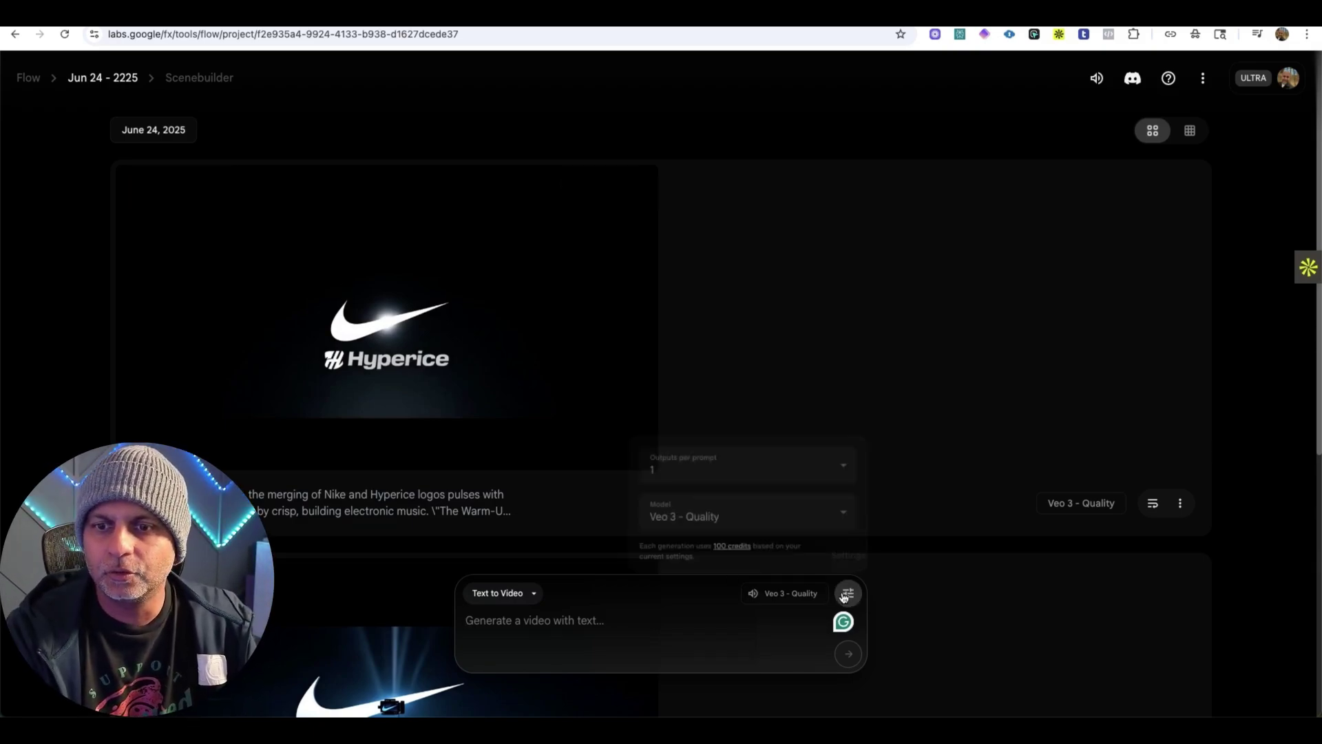
pyautogui.click(626, 626)
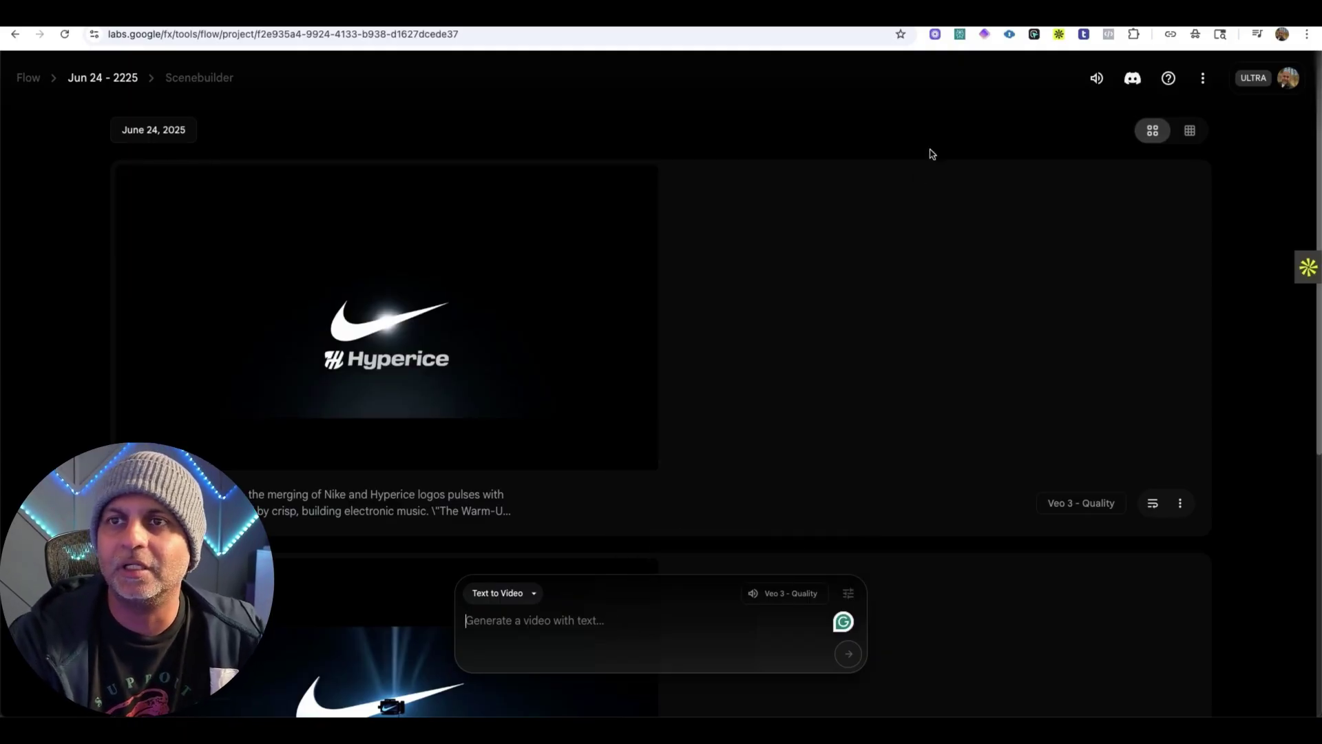
# Copy the Scene 2 athlete intro from ChatGPT and replace the input concept in fal's video-prompt-generator with it
pyautogui.hotkey('ctrl', 'Tab')
pyautogui.scroll(-1, 678, 344)
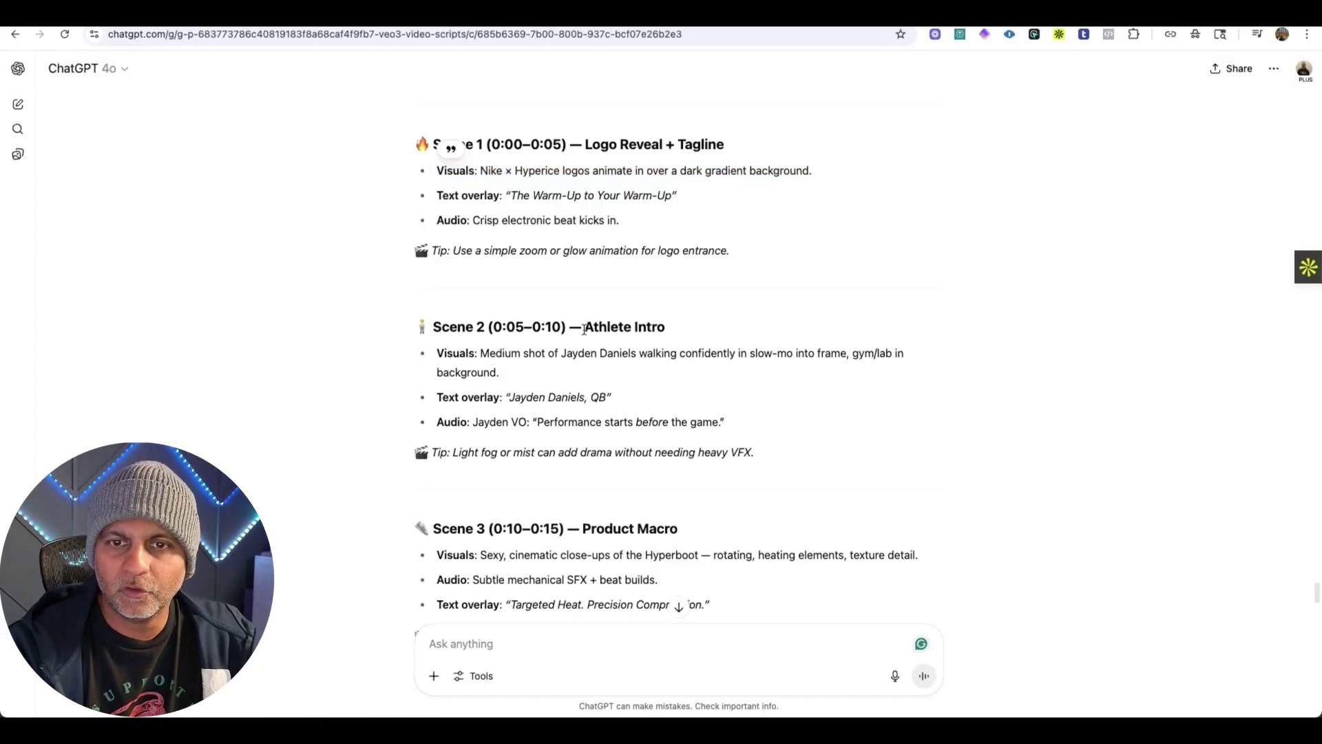
pyautogui.moveTo(585, 327); pyautogui.dragTo(428, 329)
pyautogui.click(984, 12)
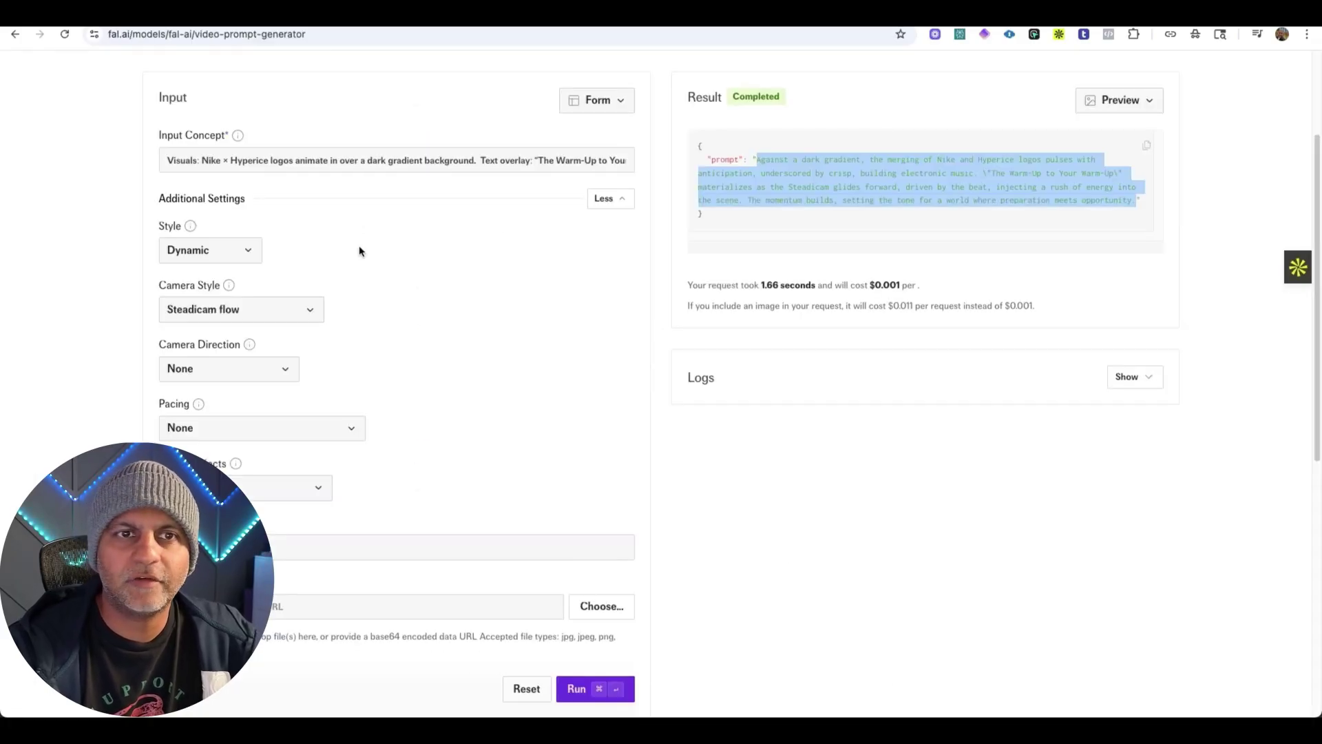
pyautogui.click(368, 162)
pyautogui.press('super+a')
pyautogui.press('super+v')
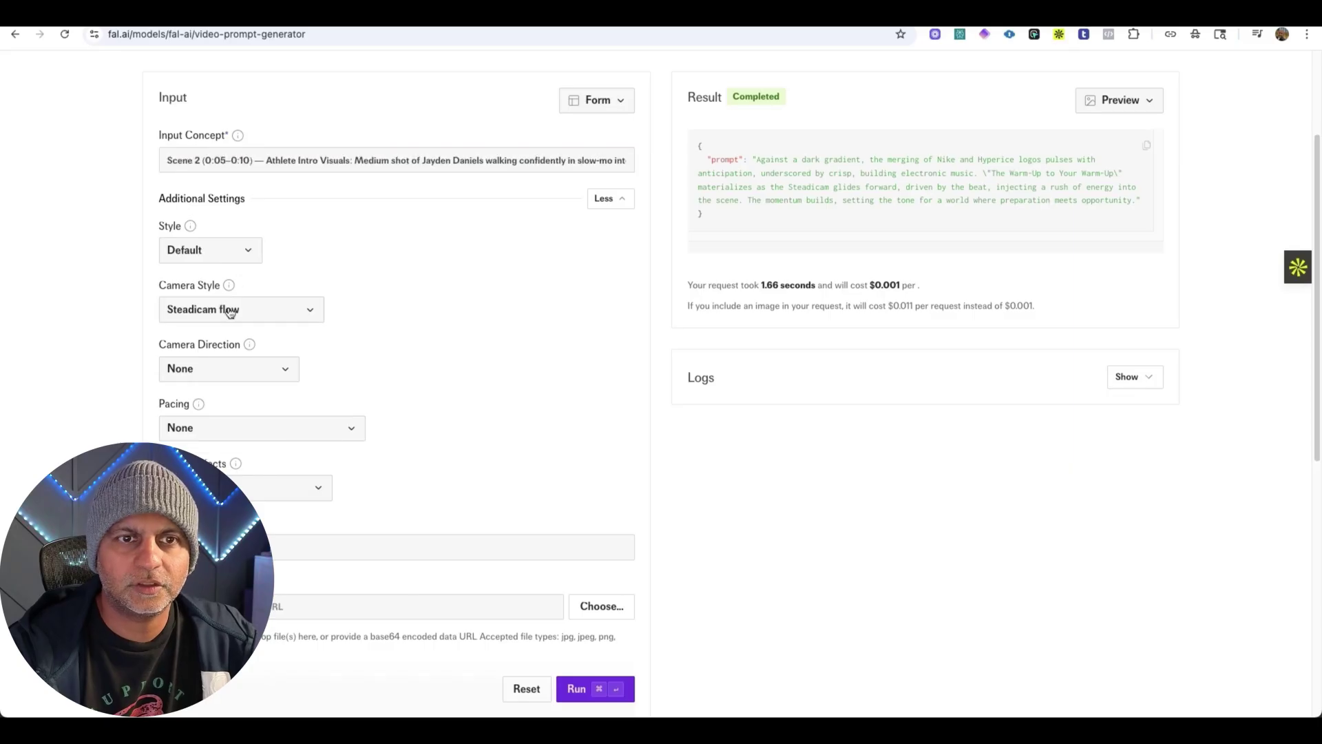
# Set the style and camera style to Default and run the generator on the Scene 2 concept
pyautogui.click(227, 309)
pyautogui.click(225, 338)
pyautogui.click(579, 688)
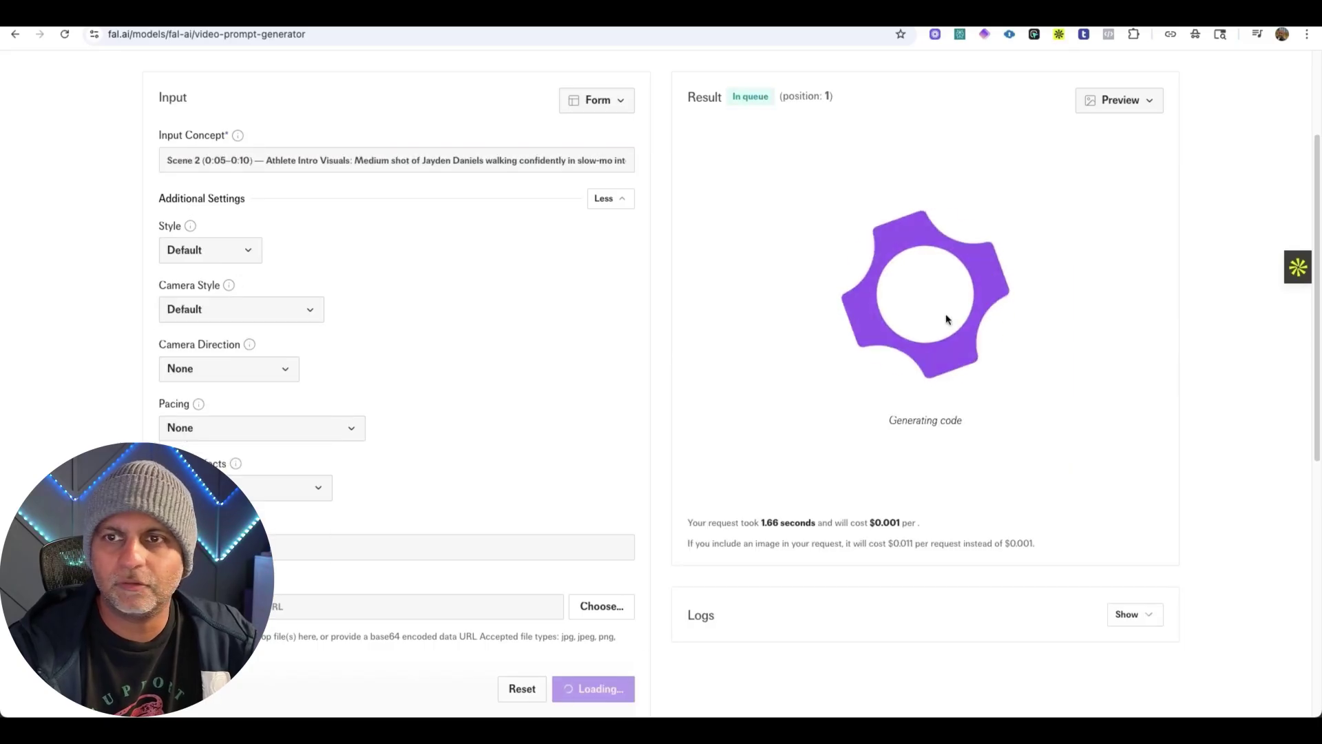
# Copy the generated Scene 2 athlete prompt from fal and use it to generate a Veo 3 - Quality video in Google Flow
pyautogui.moveTo(866, 160); pyautogui.dragTo(867, 221)
pyautogui.press('super+c')
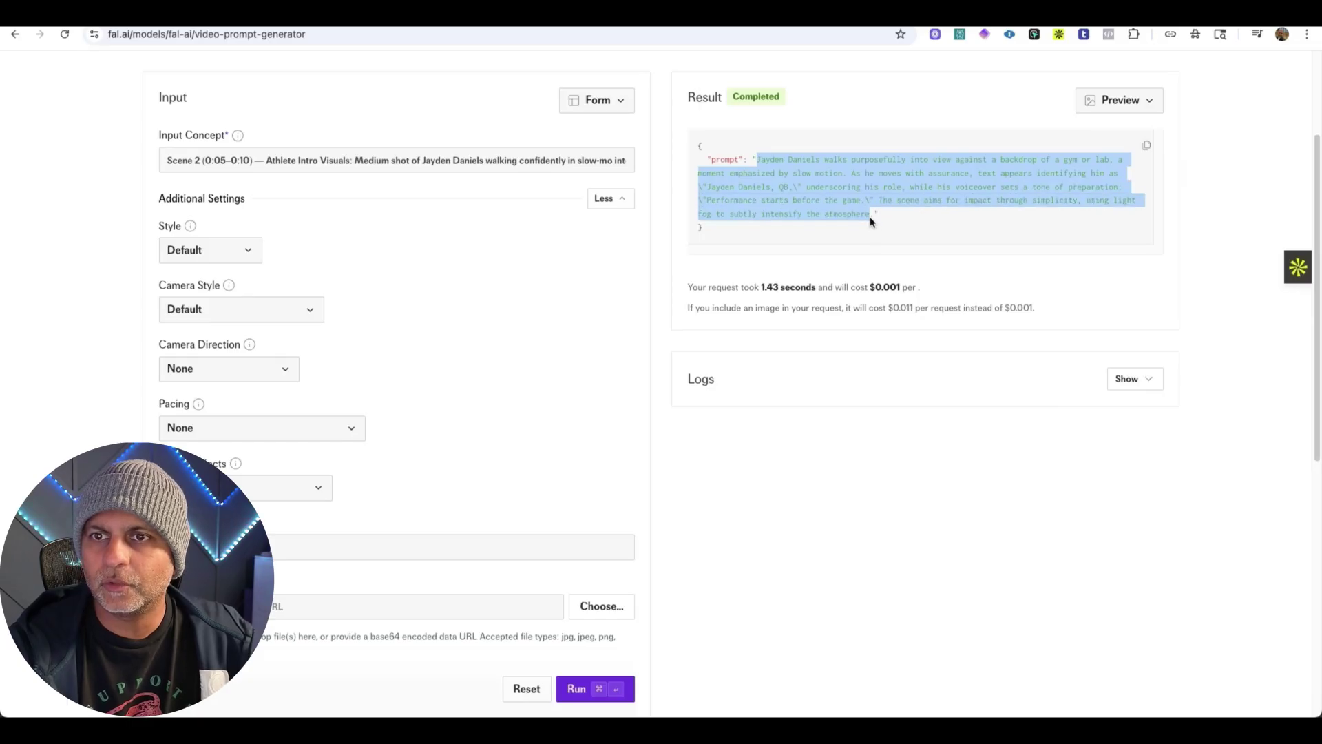
pyautogui.click(659, 14)
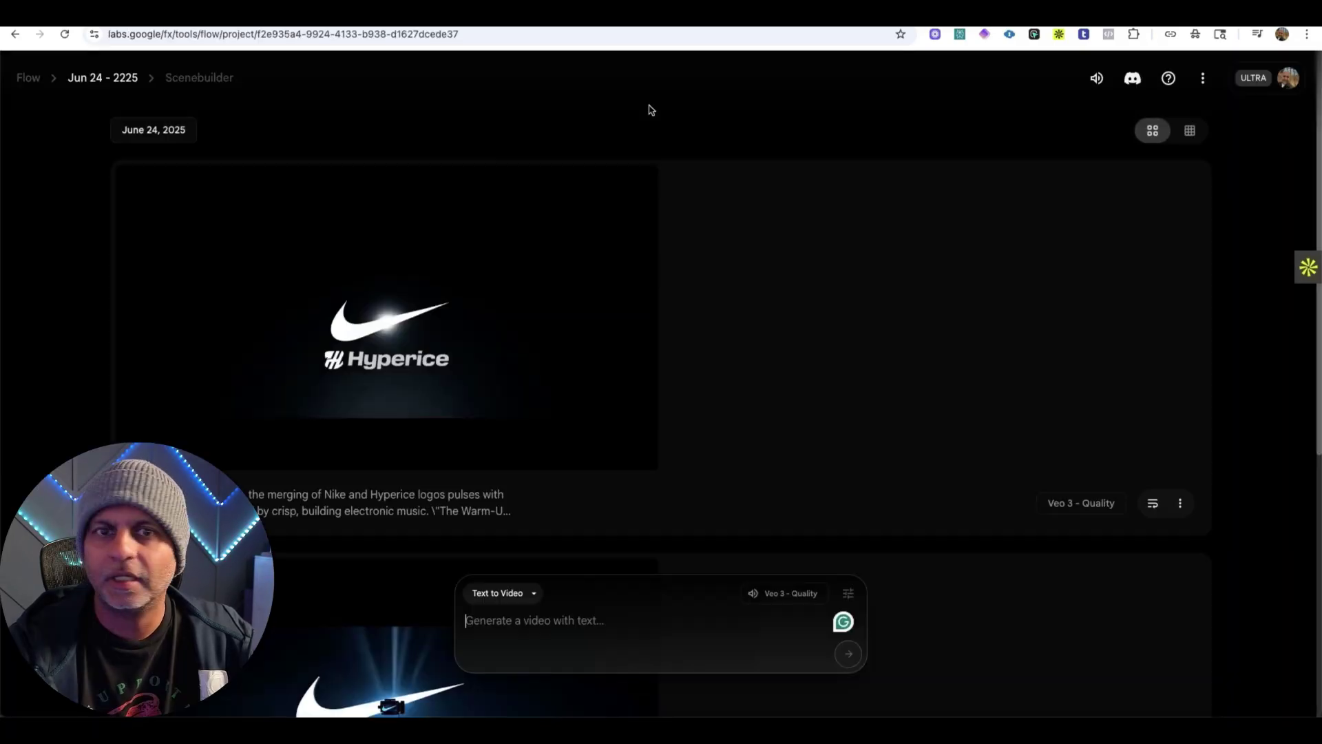
pyautogui.press('super+v')
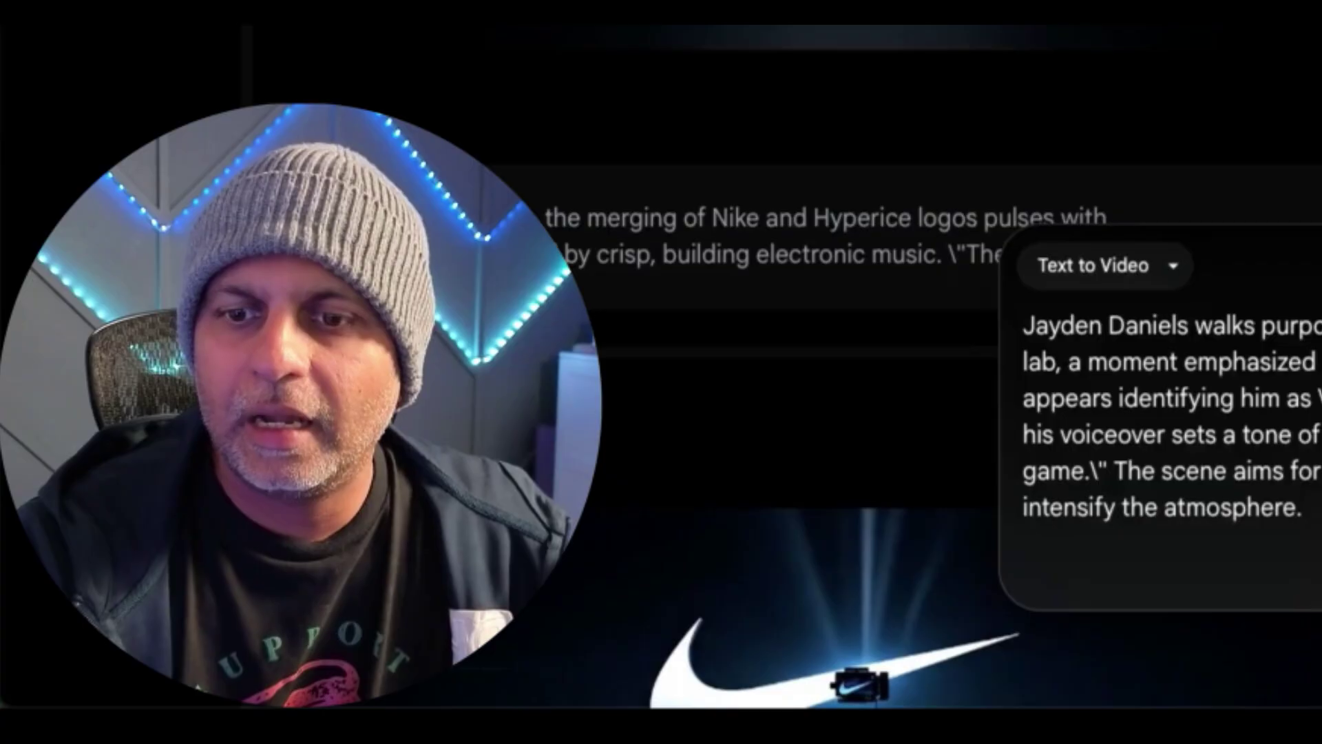
pyautogui.click(848, 654)
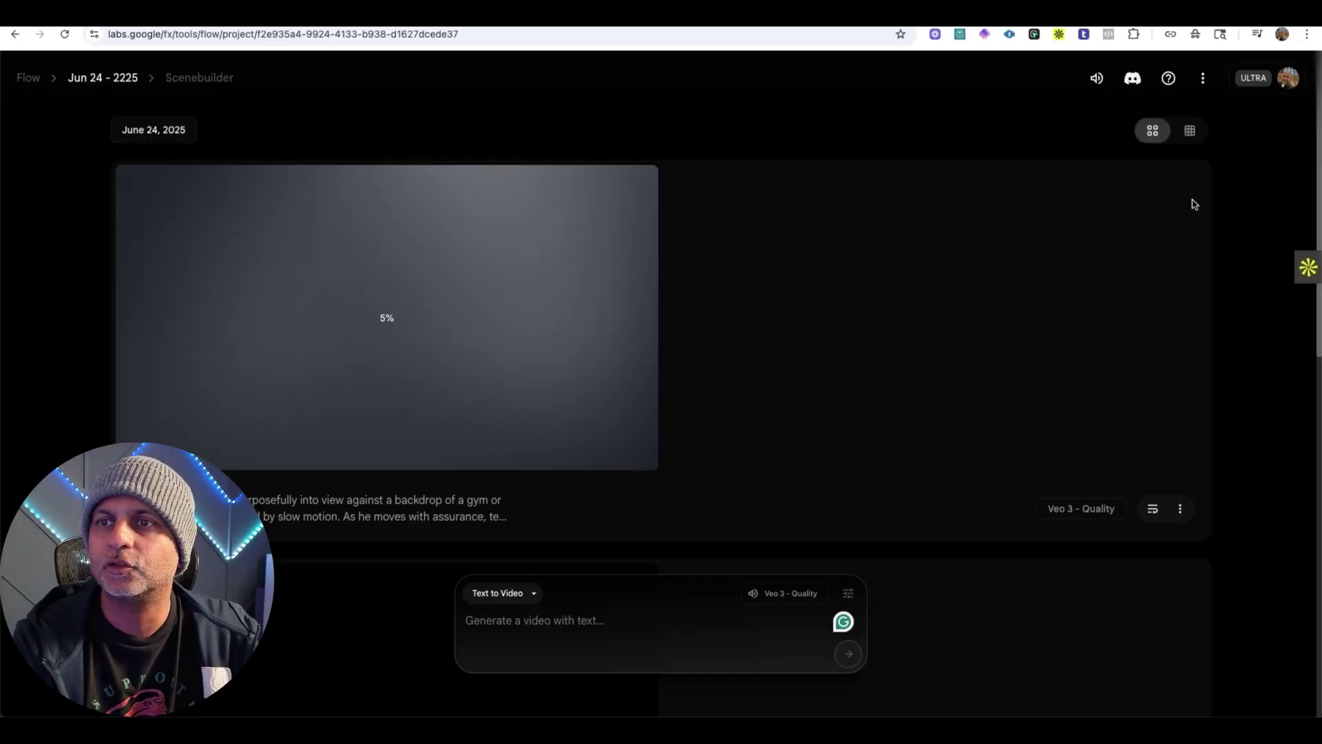
# Check the account's AI credits, and browse Flow TV's Split Screen channel as a grid and single clip with the clip's prompt shown
pyautogui.click(1260, 76)
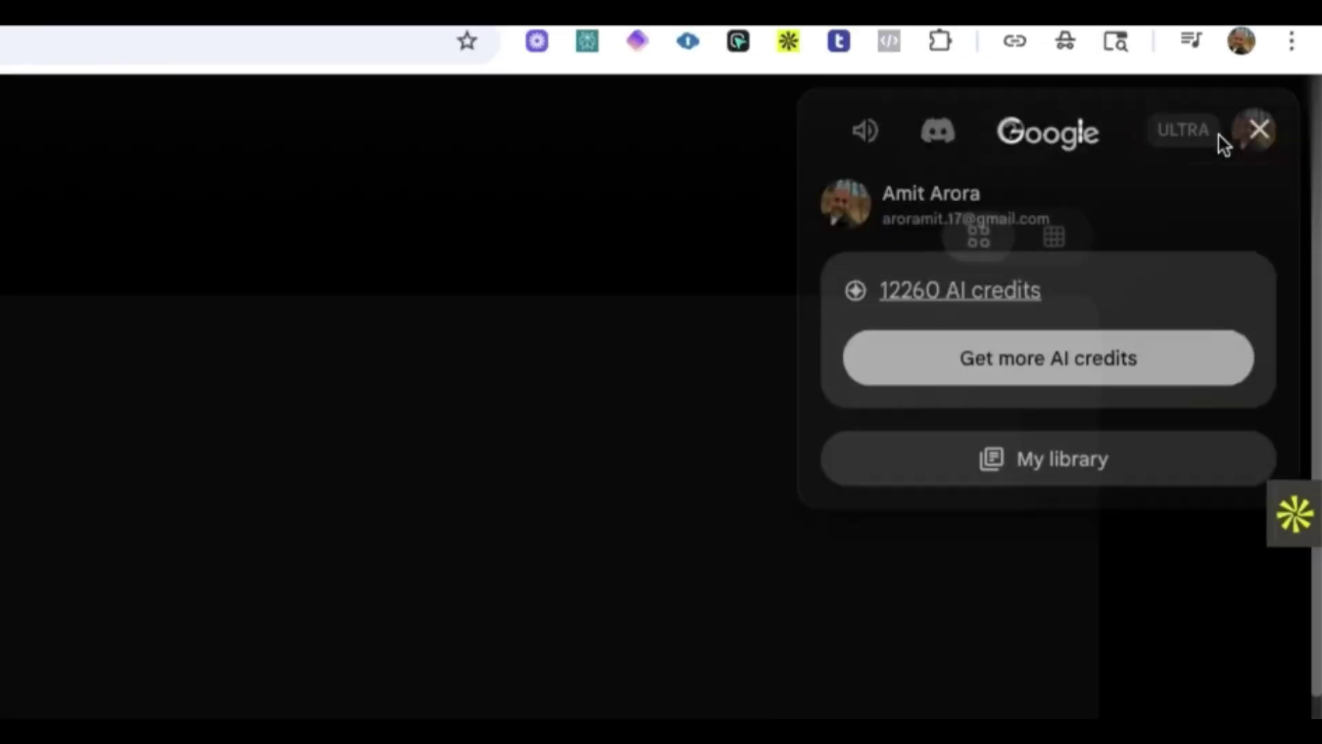
pyautogui.click(1115, 466)
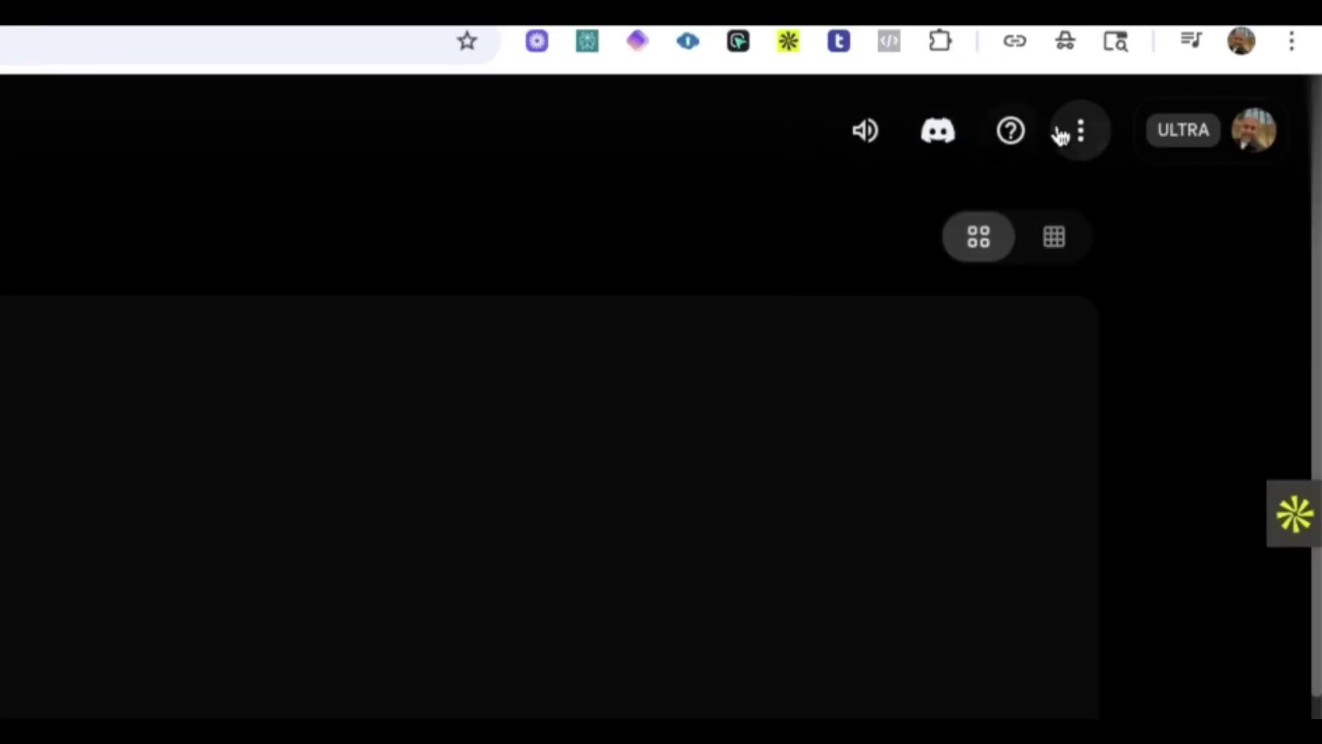
pyautogui.click(1080, 138)
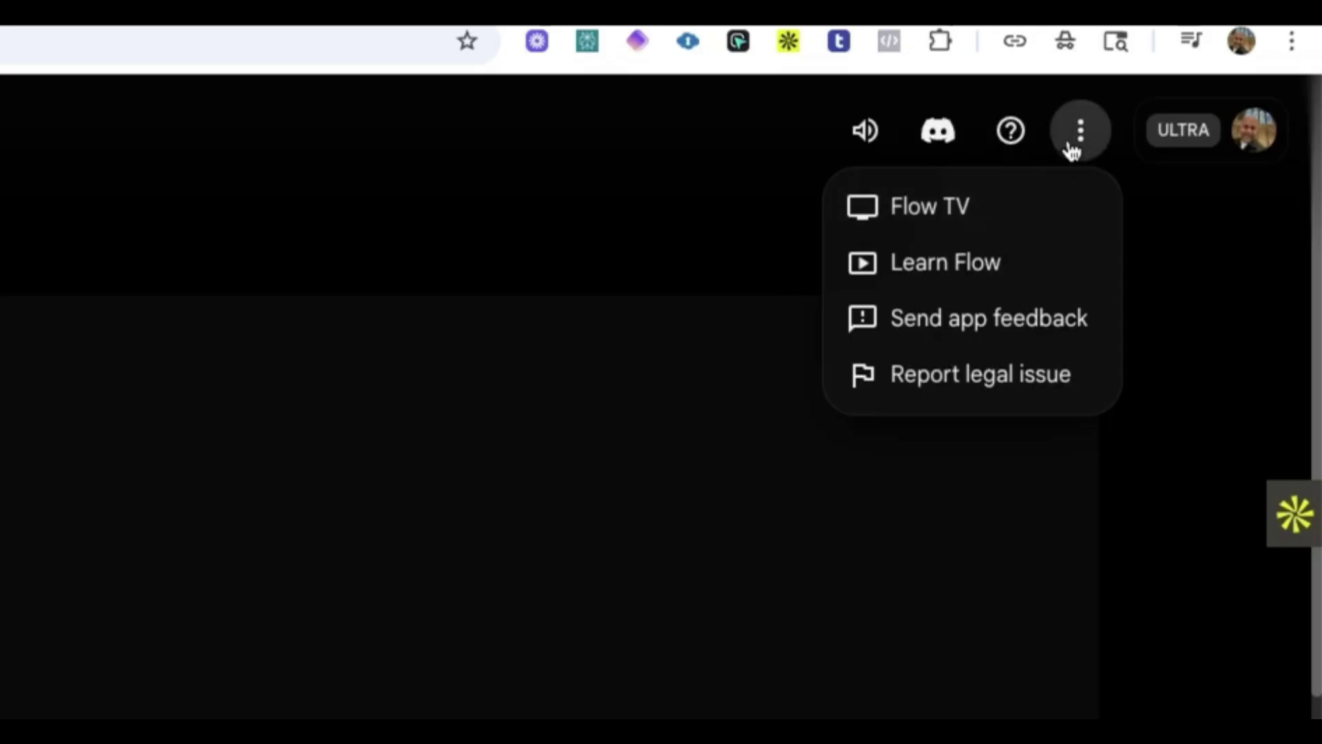
pyautogui.click(963, 224)
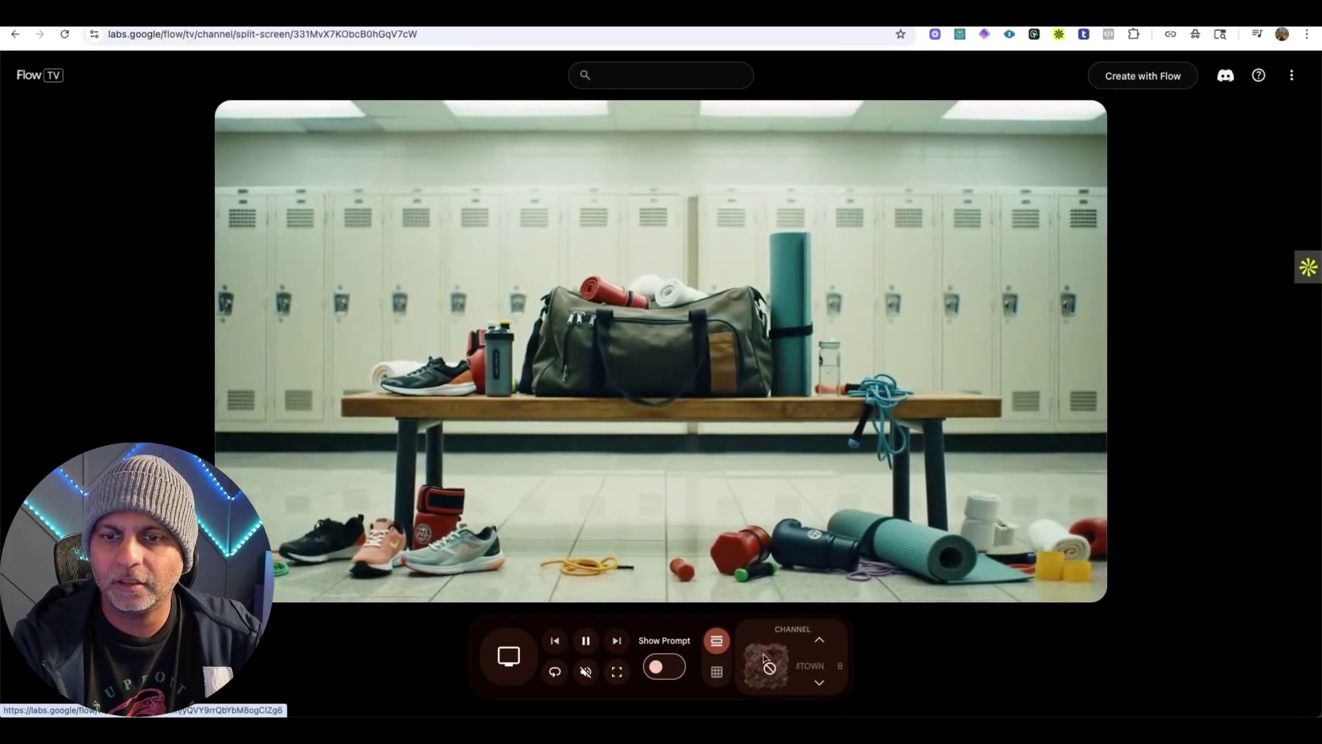
pyautogui.click(717, 671)
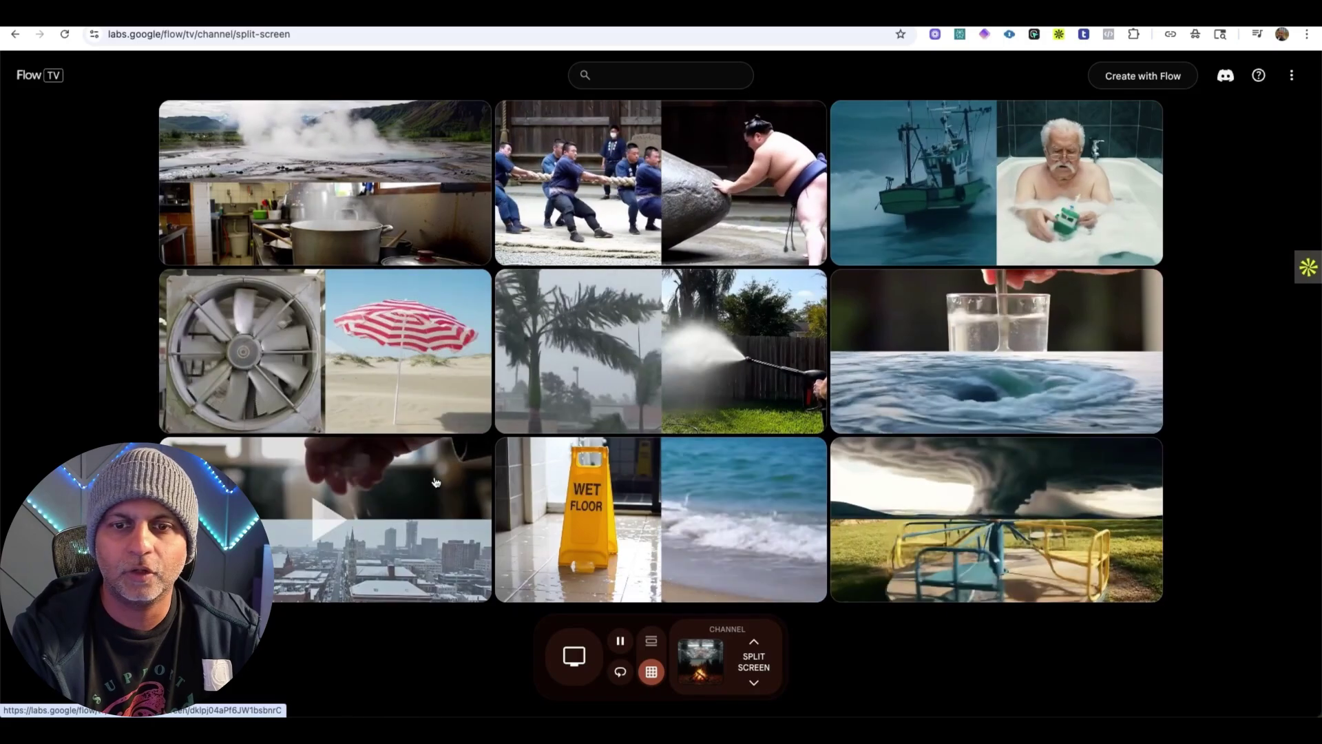
pyautogui.click(644, 641)
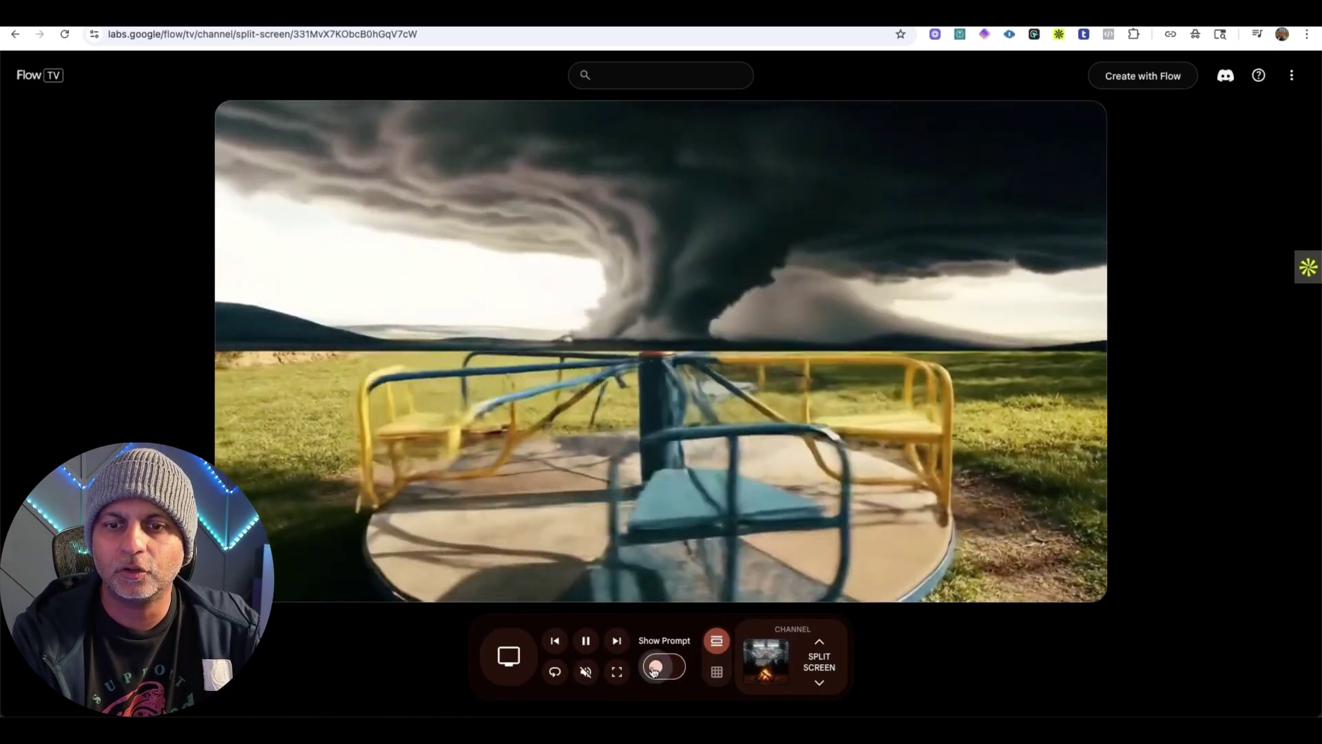
pyautogui.click(662, 666)
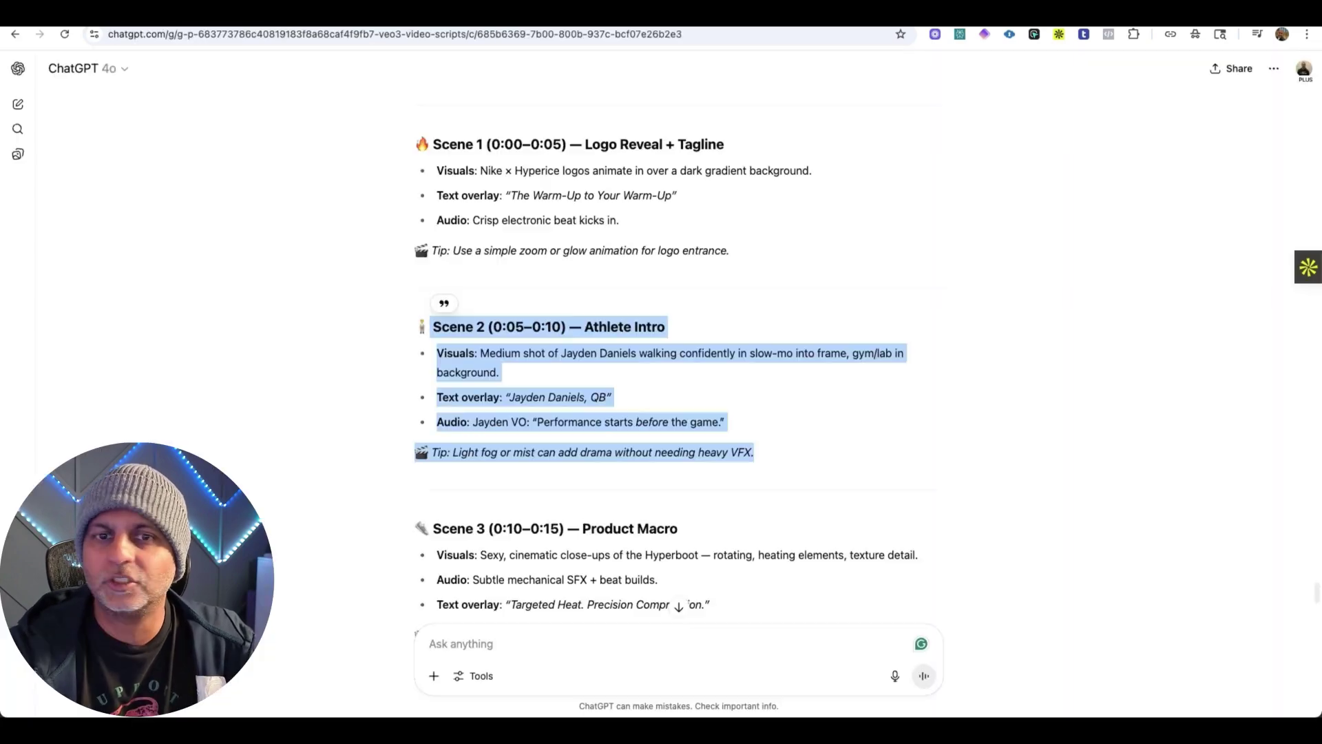
# Copy the Scene 3 product macro description from ChatGPT and replace the input concept in fal's video-prompt-generator with it
pyautogui.scroll(-4, 746, 361)
pyautogui.moveTo(813, 350); pyautogui.dragTo(434, 247)
pyautogui.click(991, 14)
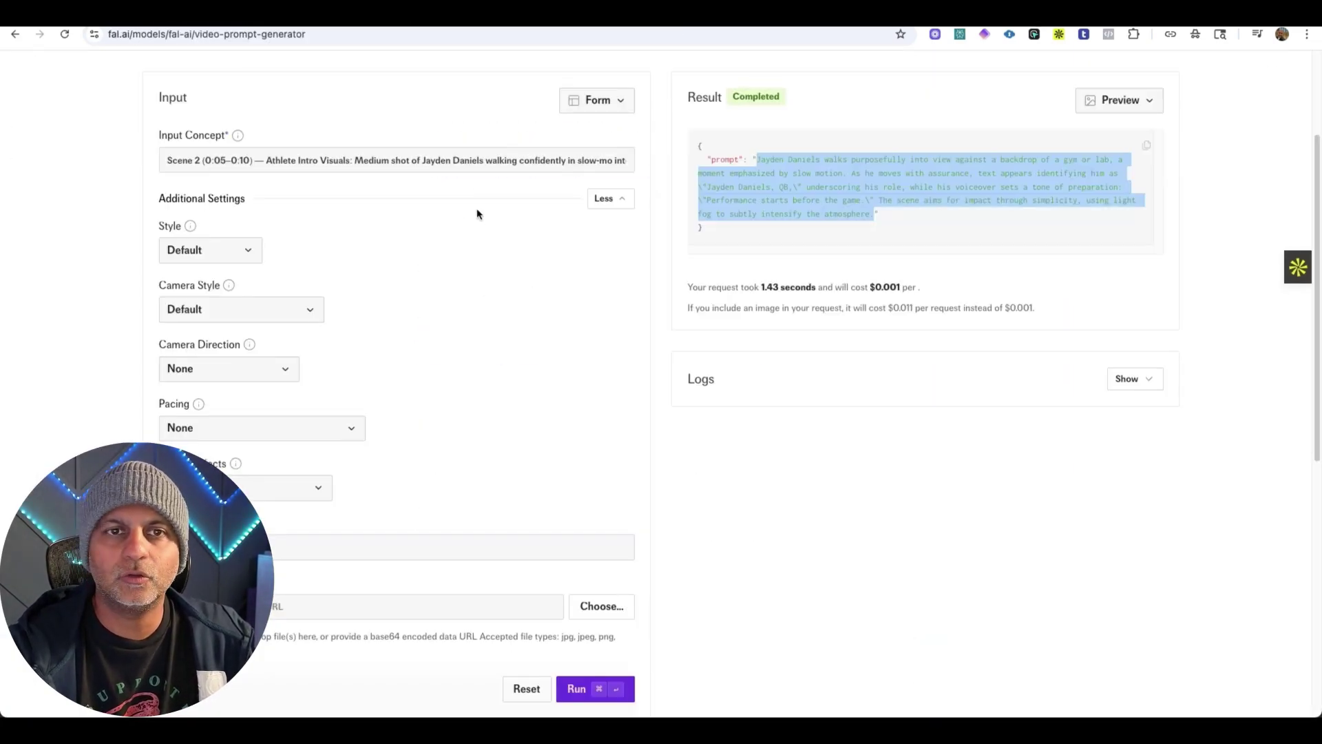
pyautogui.click(473, 160)
pyautogui.press('super+a')
pyautogui.press('super+v')
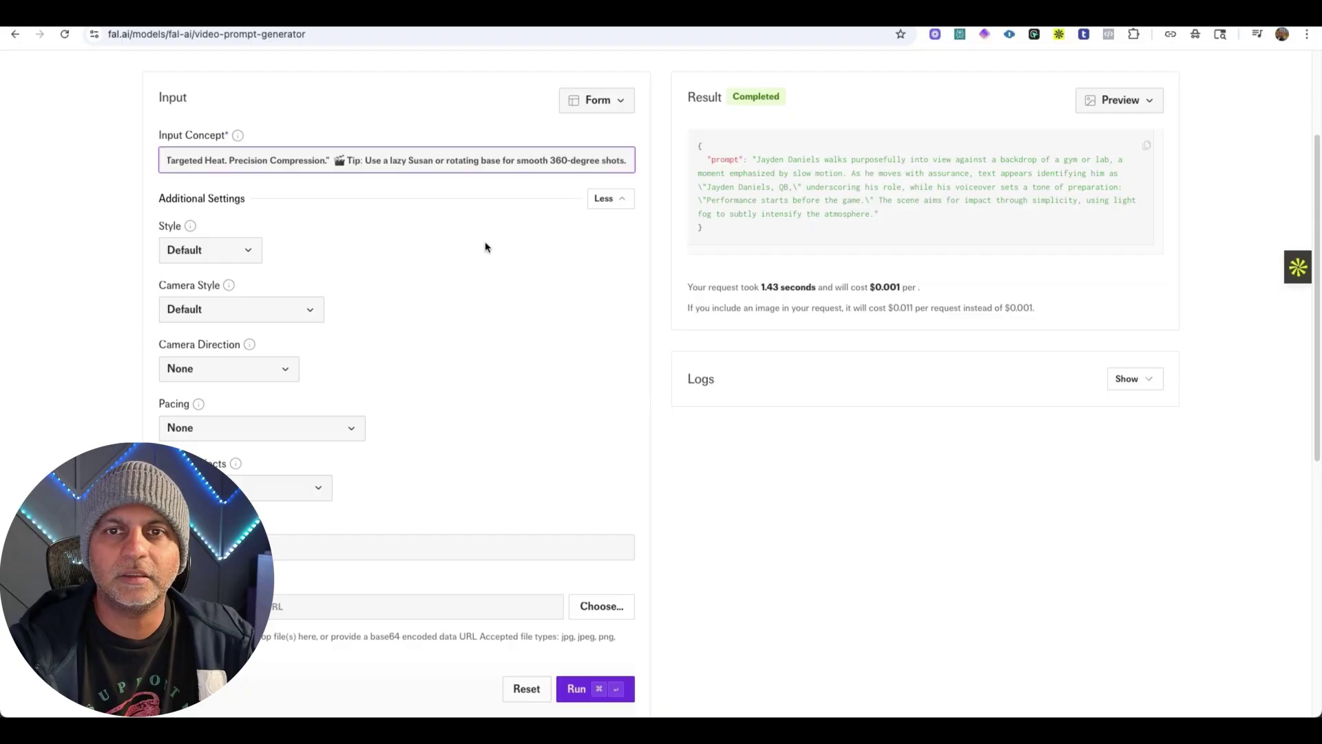
# Set the style to Cinematic and the camera style to Steadicam flow for the Scene 3 concept
pyautogui.click(200, 259)
pyautogui.click(230, 402)
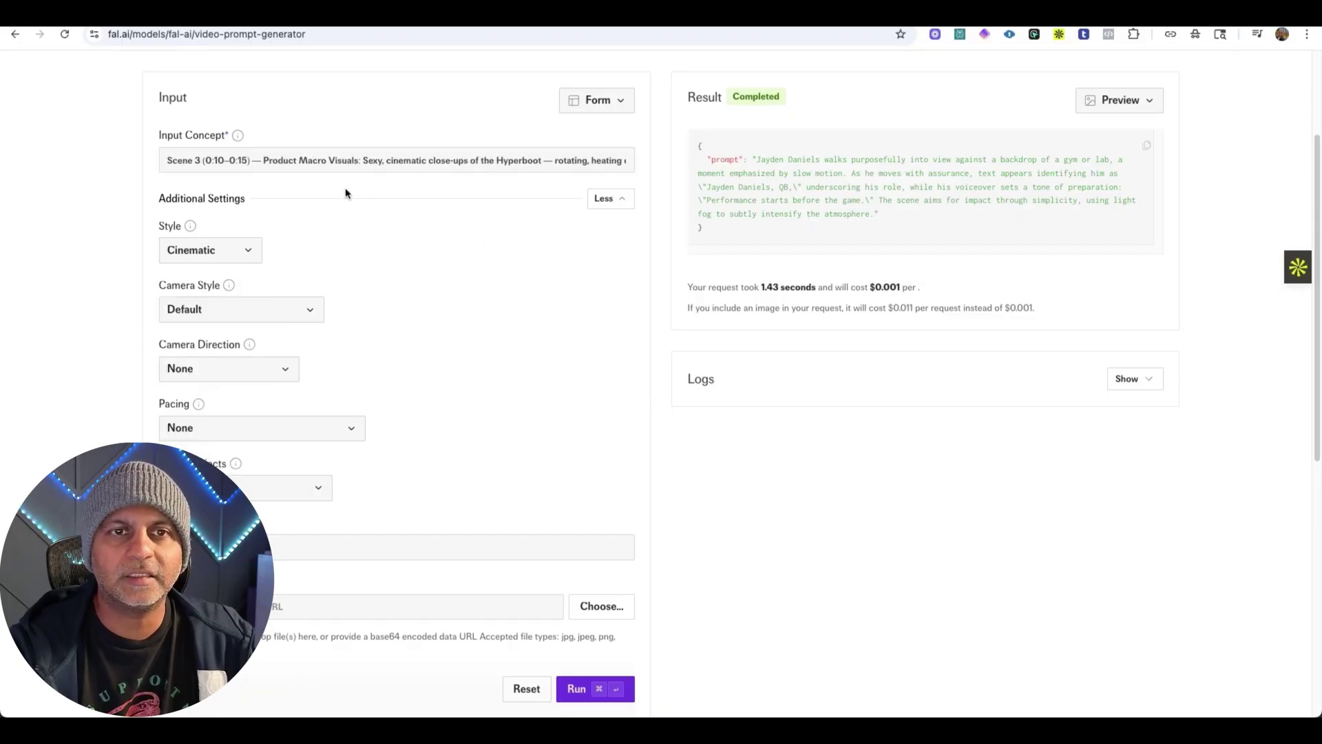
pyautogui.click(243, 310)
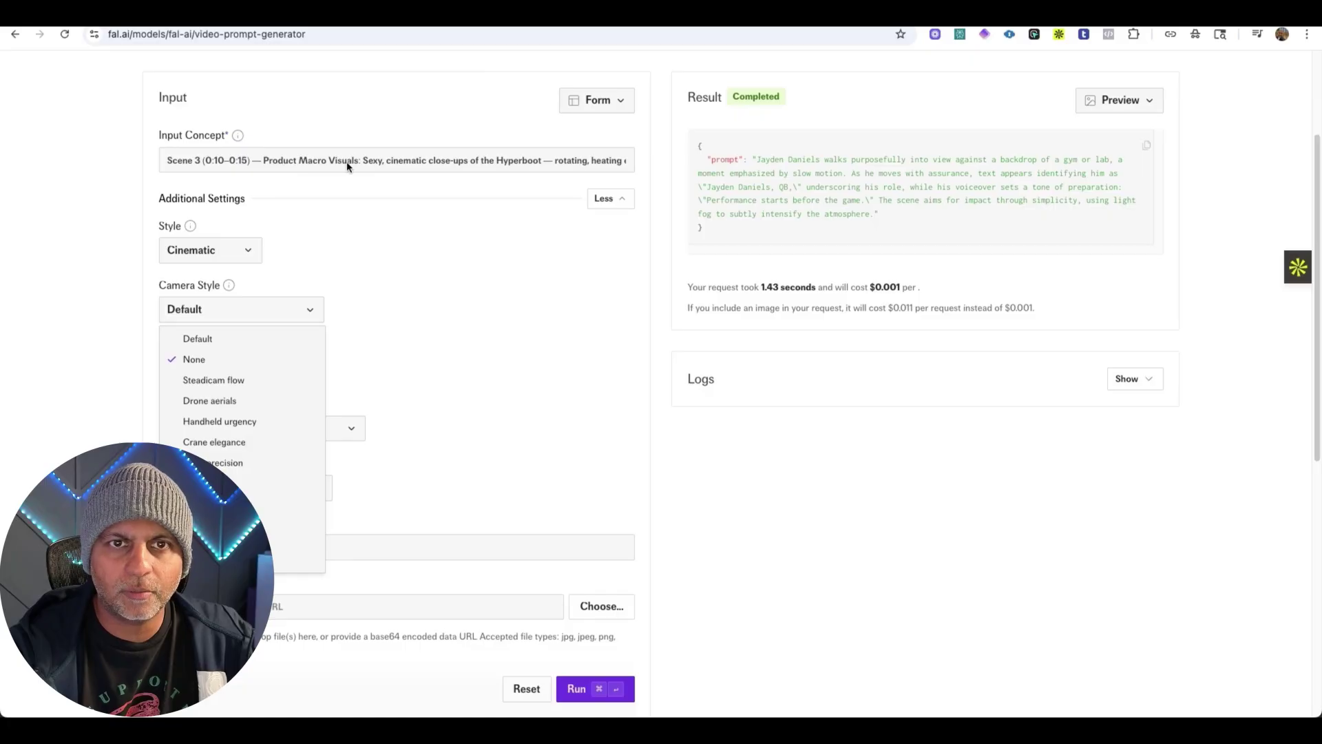
pyautogui.scroll(-5, 270, 431)
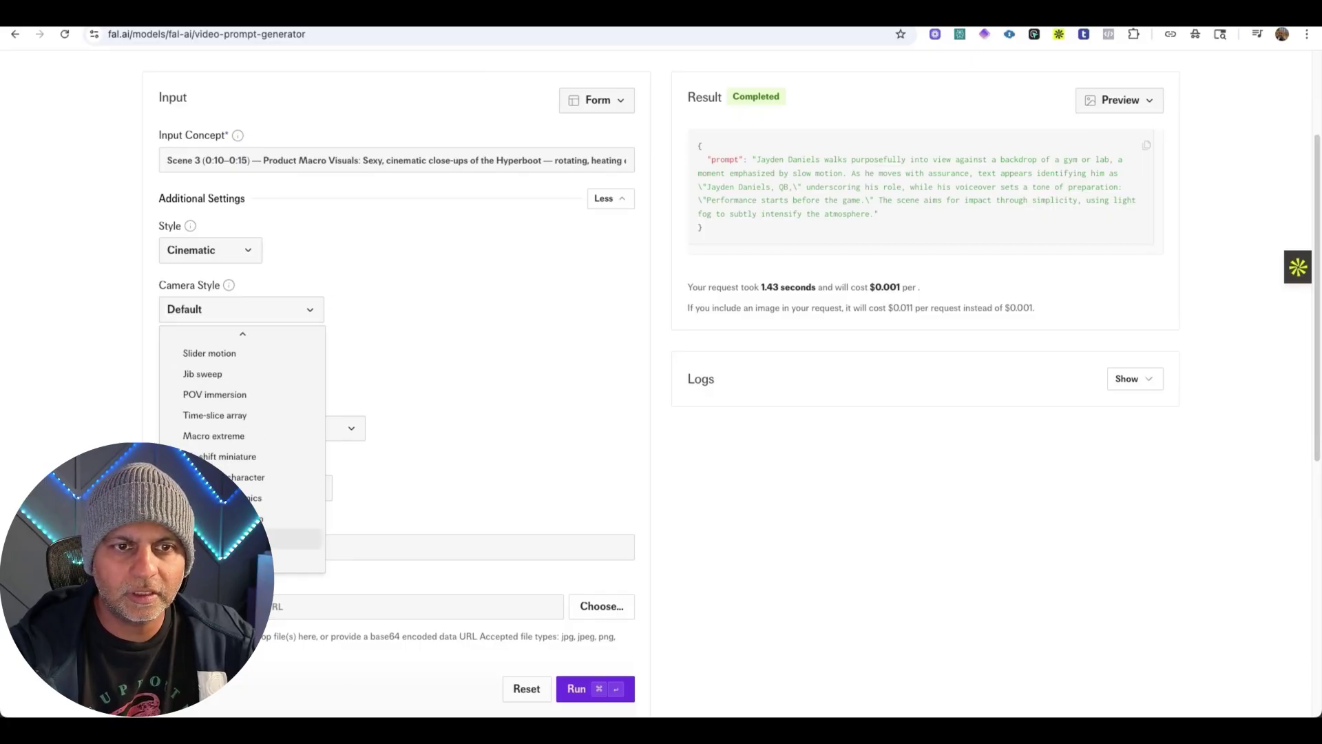
pyautogui.scroll(5, 266, 461)
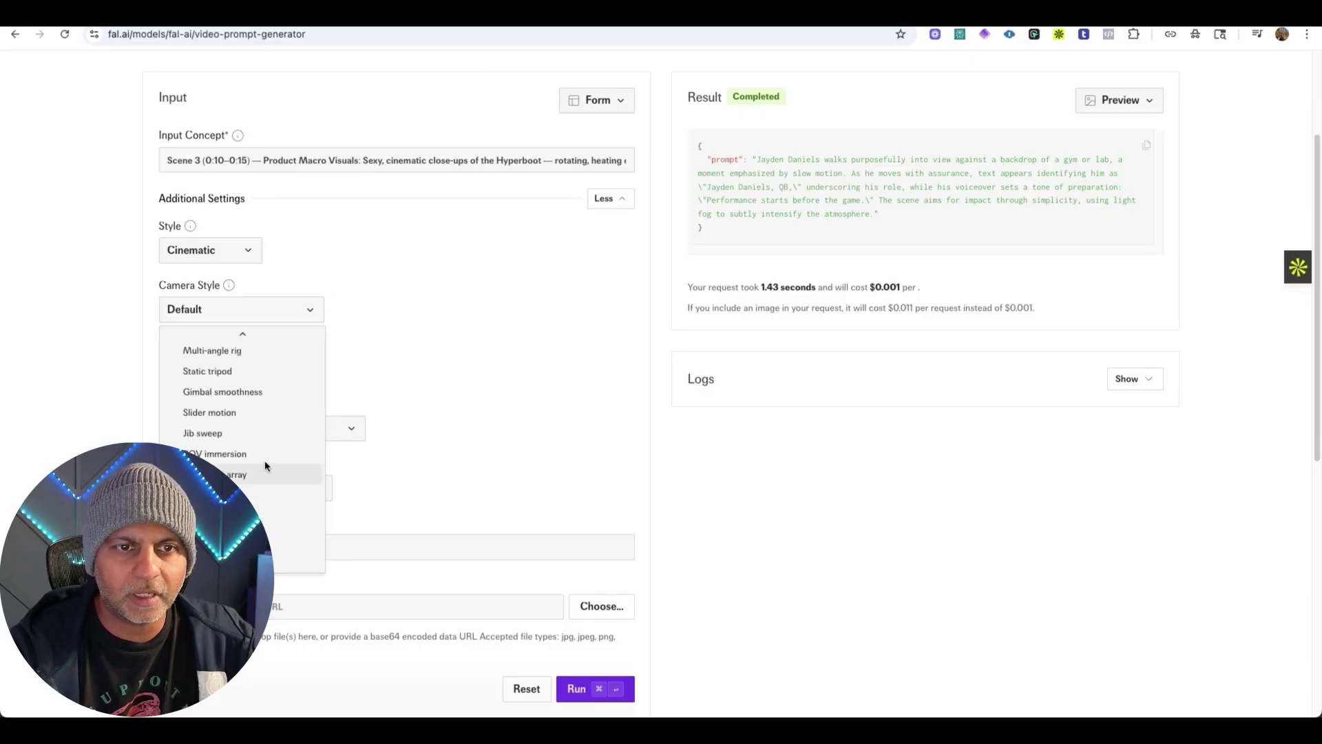
pyautogui.scroll(3, 266, 460)
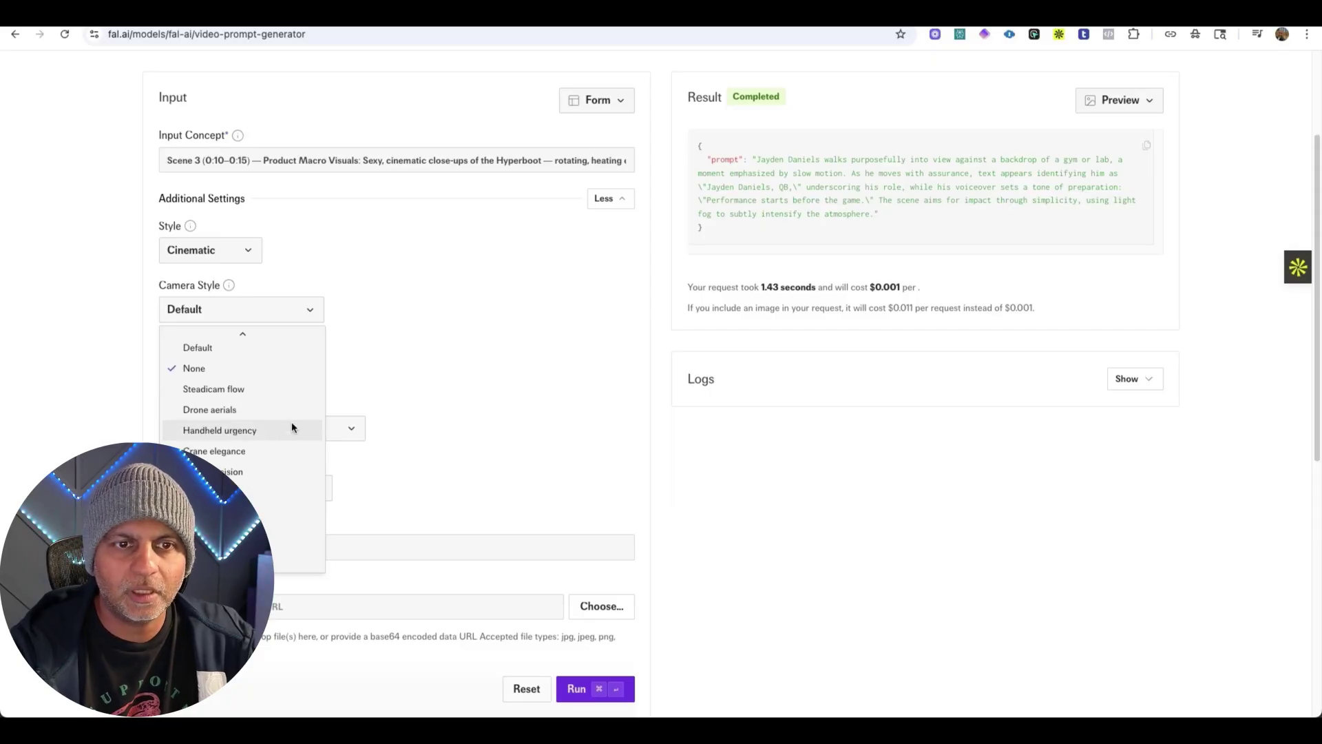
pyautogui.click(238, 388)
# Look through the camera direction and special effects options, keeping both at None
pyautogui.click(237, 370)
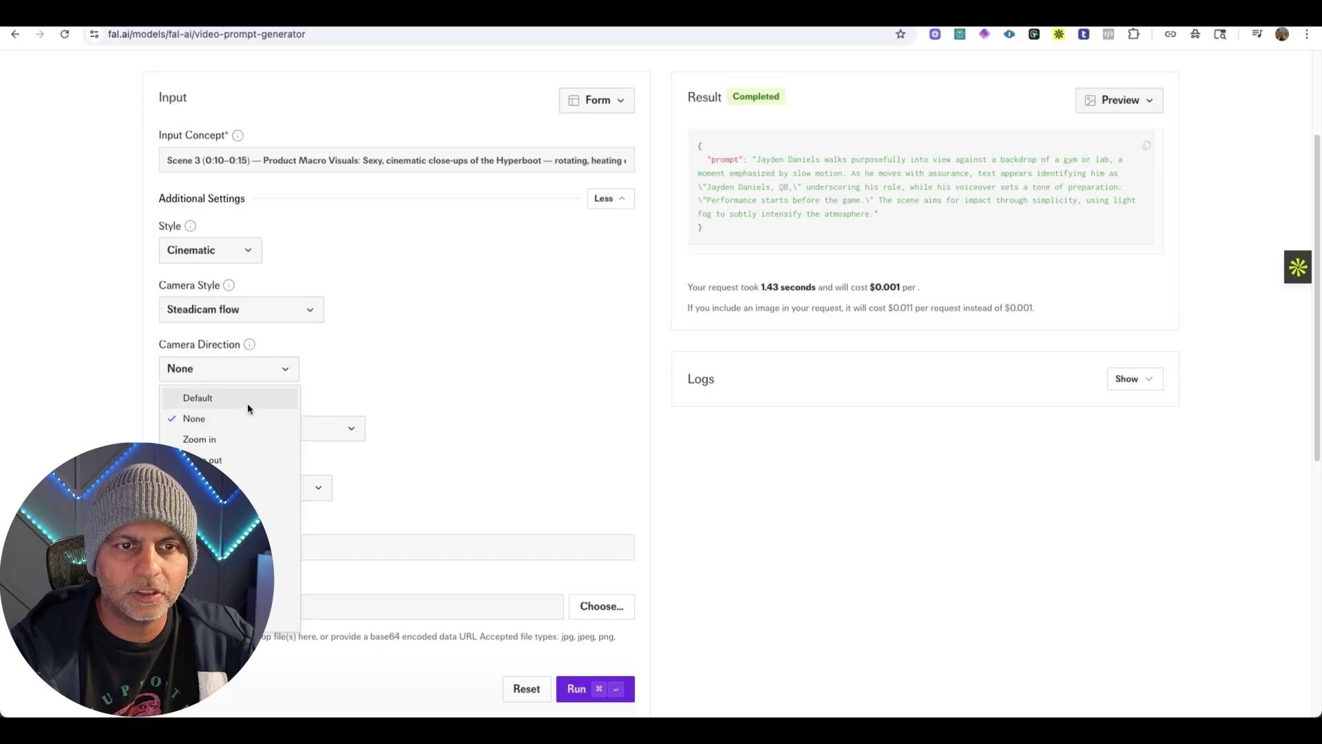
pyautogui.click(246, 416)
pyautogui.scroll(-2, 258, 311)
pyautogui.click(249, 353)
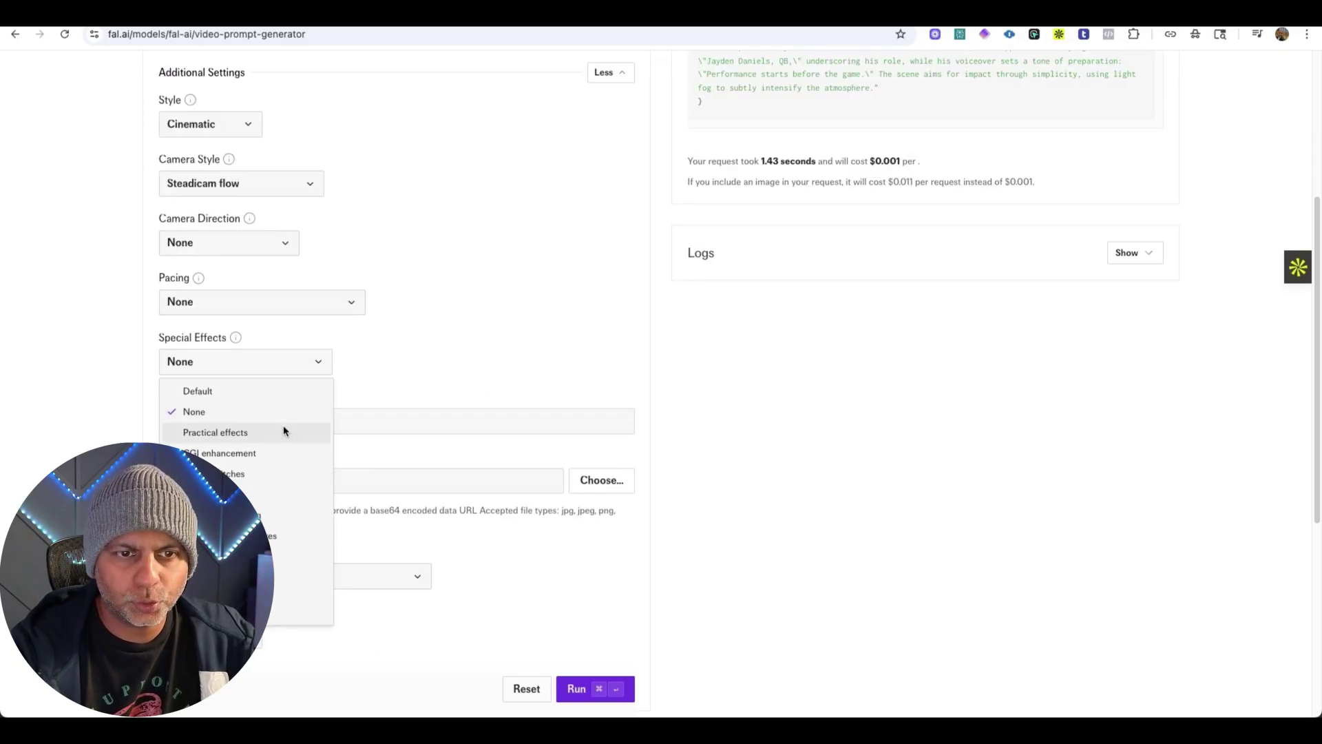
pyautogui.scroll(-5, 283, 431)
pyautogui.scroll(-2, 283, 427)
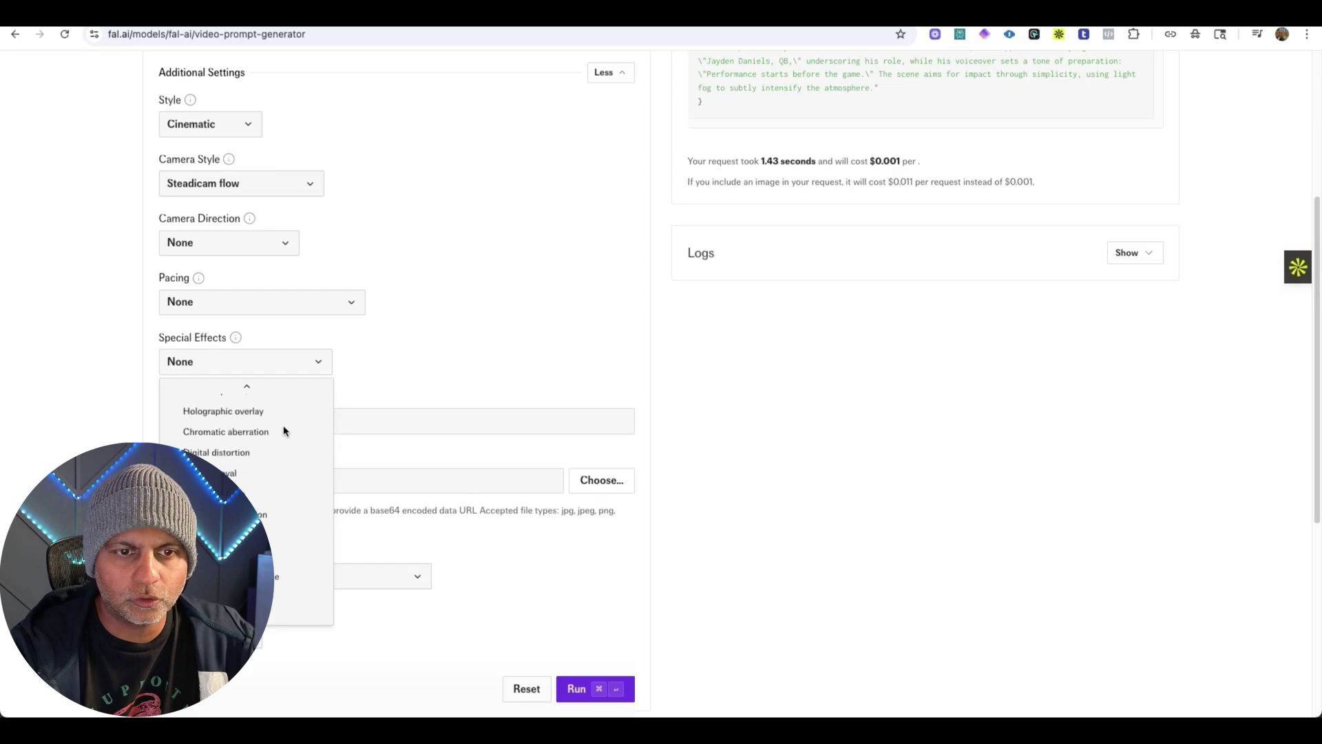
pyautogui.scroll(6, 283, 427)
pyautogui.click(213, 412)
# Set the language model to Llama 3.1 70b-instruct and run the generator on the Scene 3 concept
pyautogui.click(351, 576)
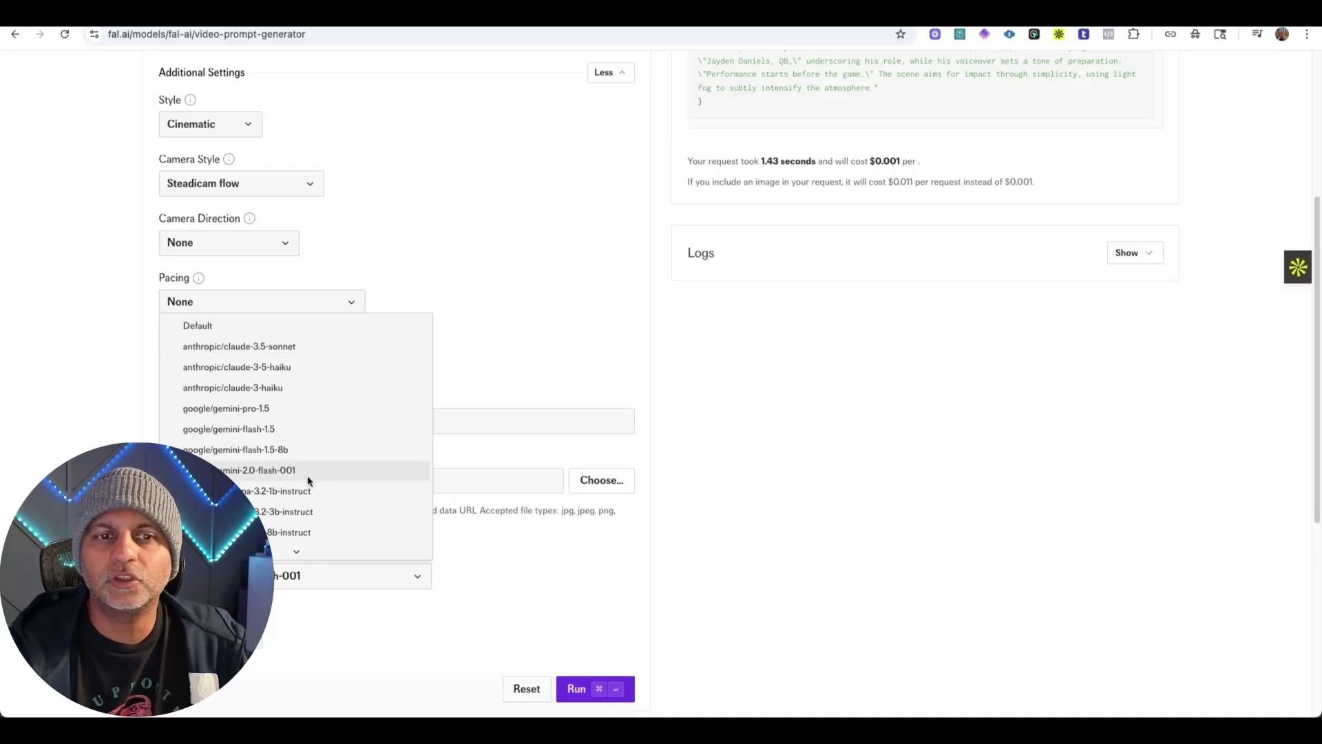
pyautogui.scroll(-2, 309, 426)
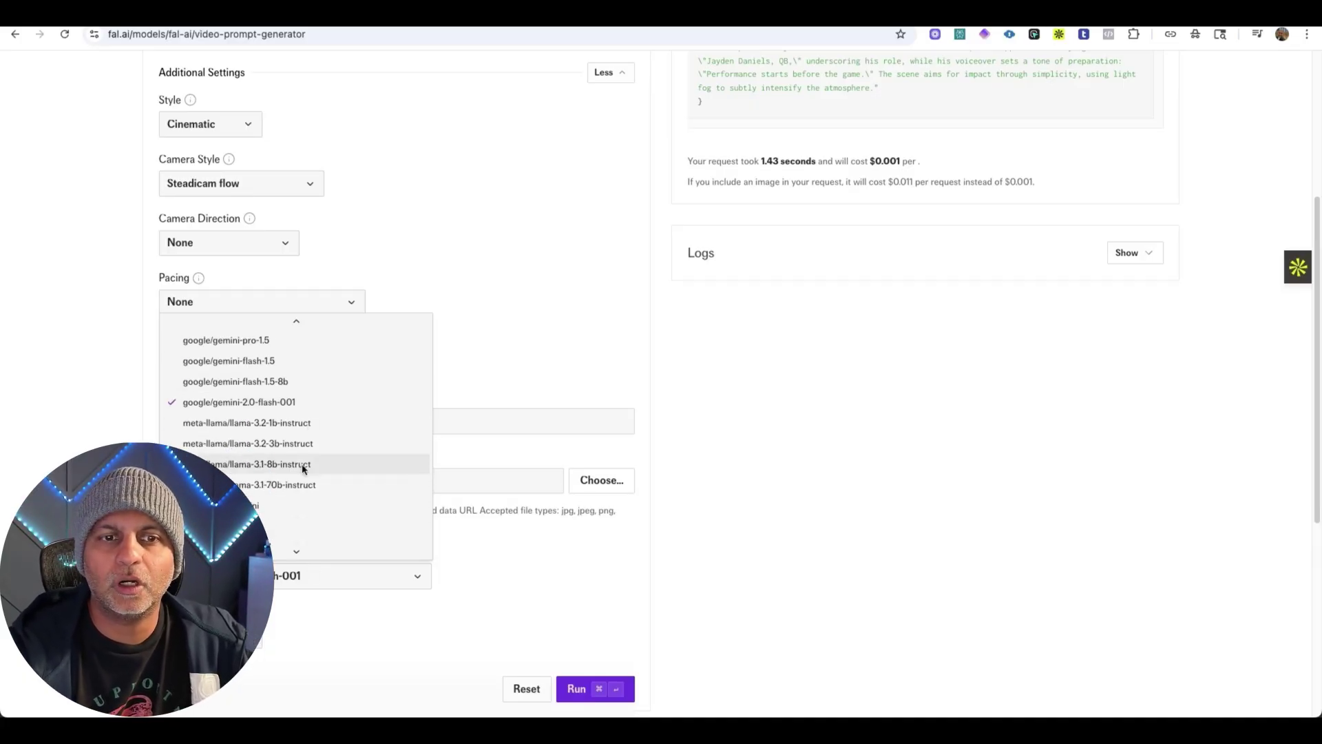
pyautogui.click(257, 486)
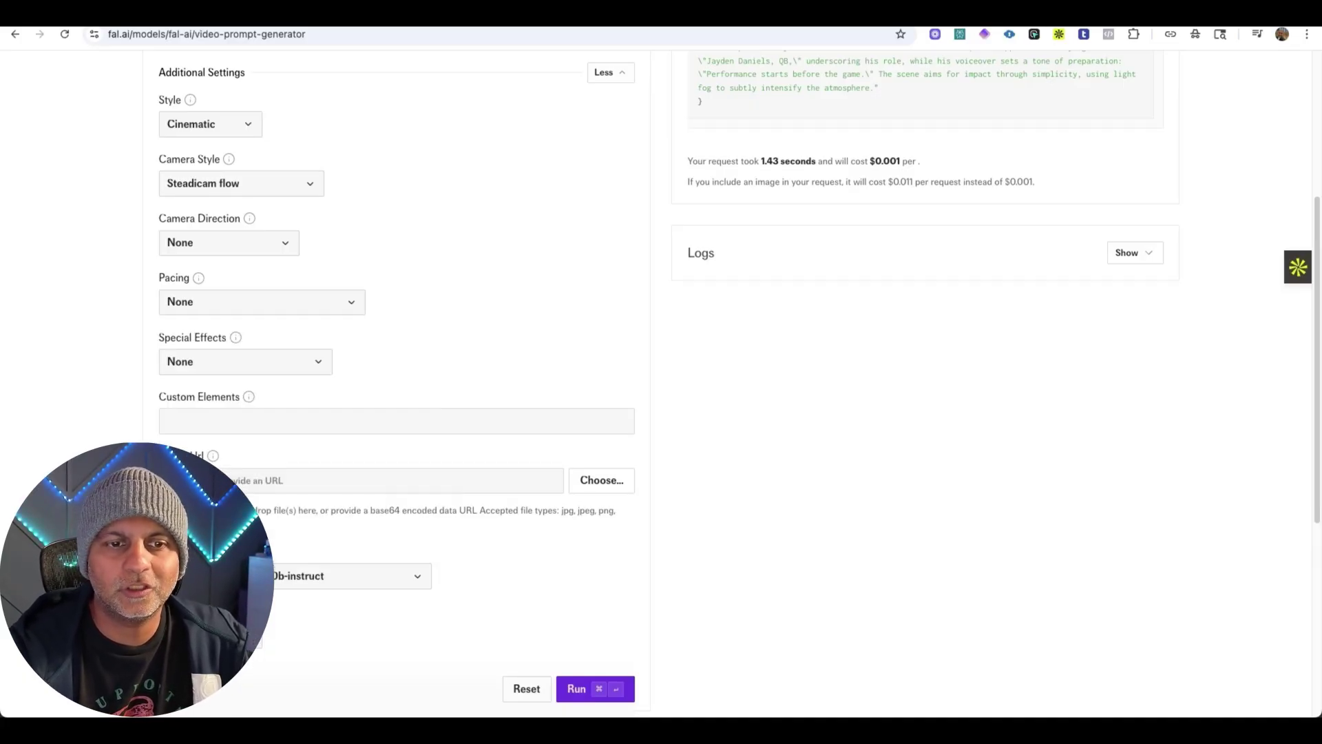
pyautogui.click(578, 687)
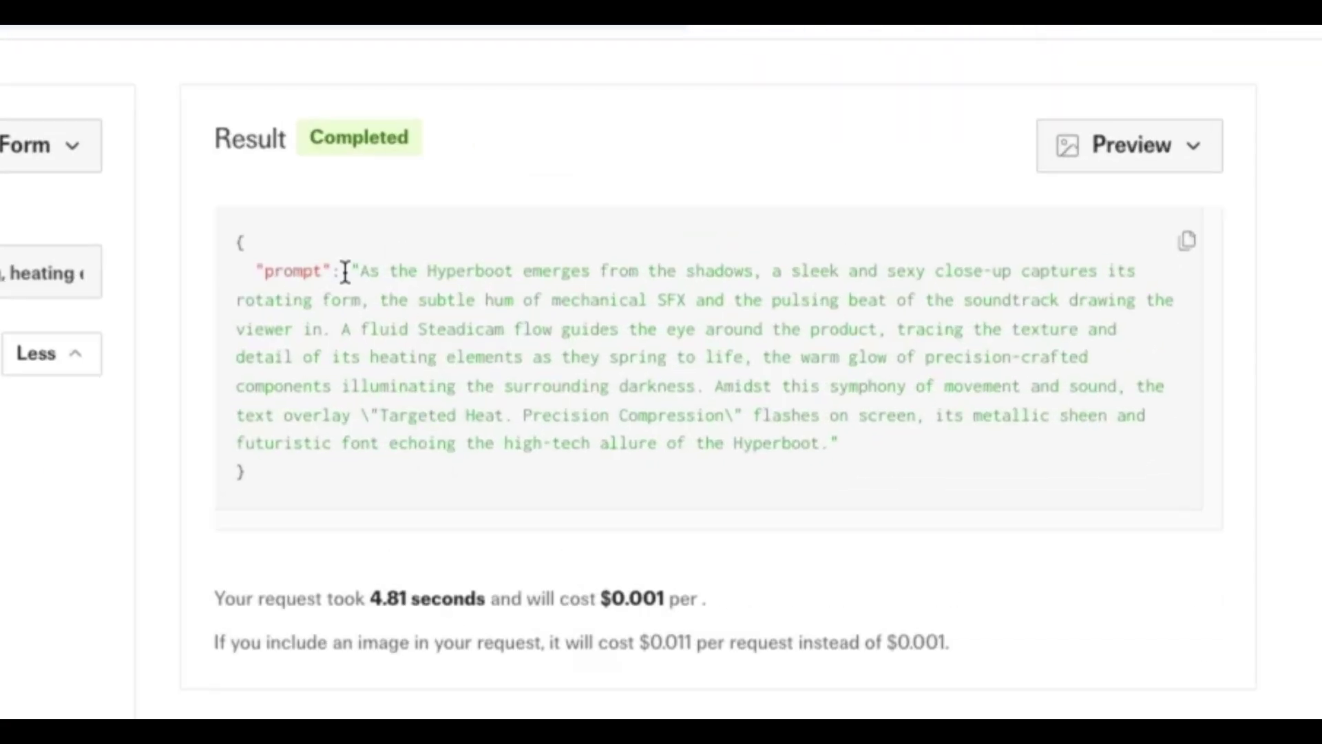
# Copy the generated Hyperboot prompt from fal and use it to generate a Veo 3 - Quality video in Google Flow
pyautogui.moveTo(363, 271); pyautogui.dragTo(927, 290)
pyautogui.moveTo(1026, 289); pyautogui.dragTo(830, 446)
pyautogui.press('super+c')
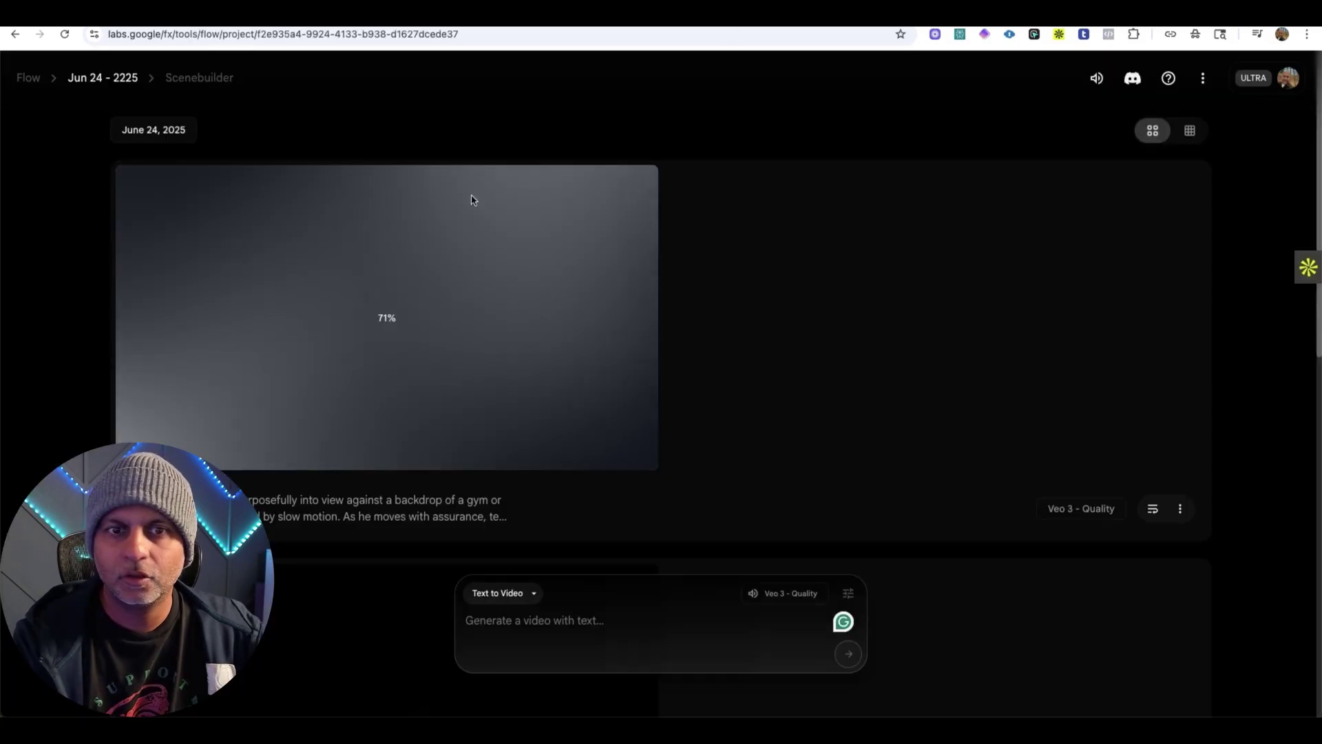
pyautogui.click(564, 625)
pyautogui.press('super+v')
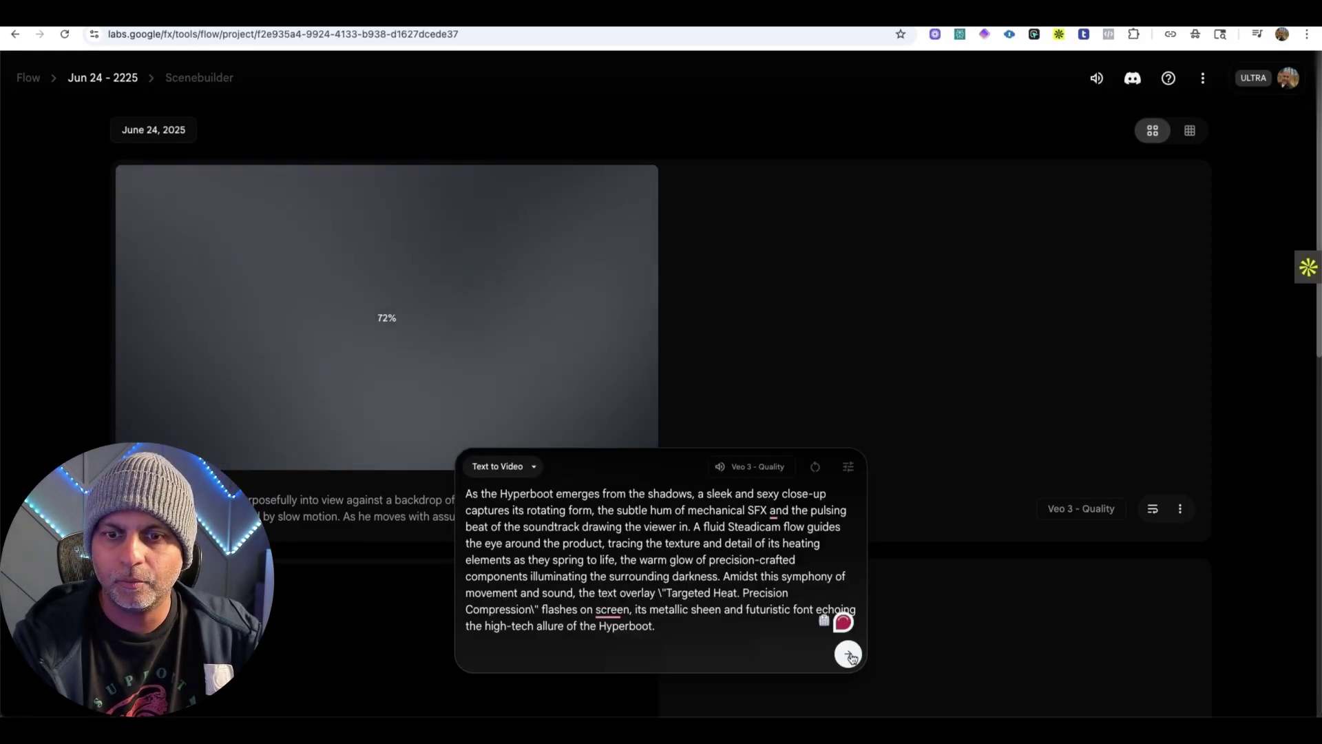
pyautogui.click(848, 655)
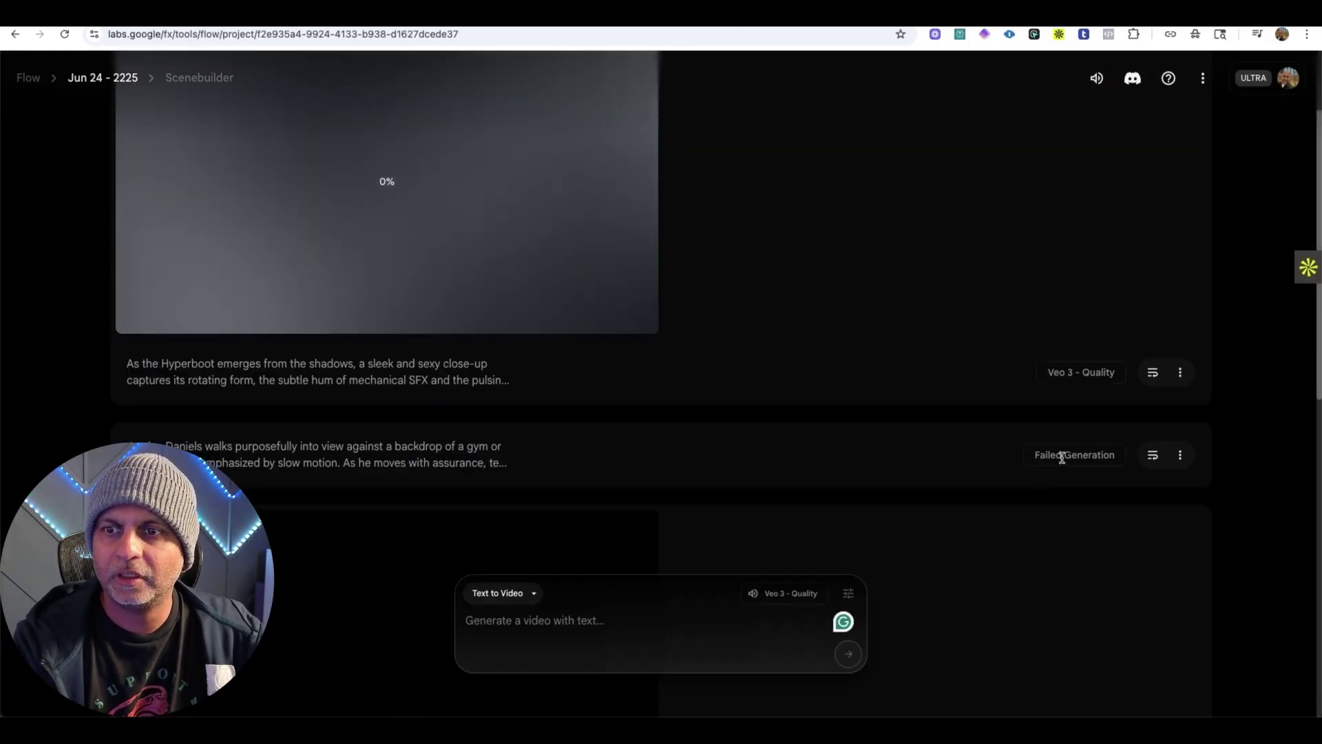
pyautogui.tripleClick(308, 445)
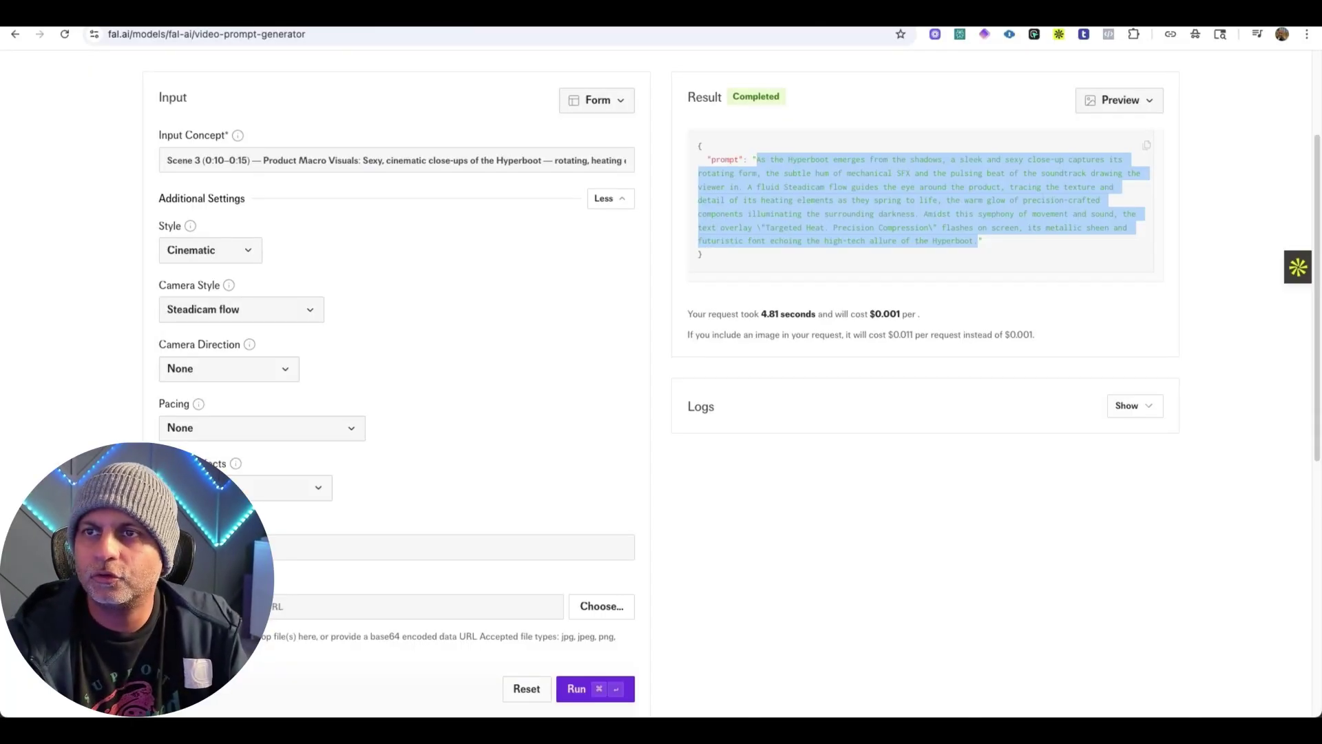
pyautogui.click(390, 163)
pyautogui.hotkey('ctrl', 'a')
pyautogui.hotkey('ctrl', 'v')
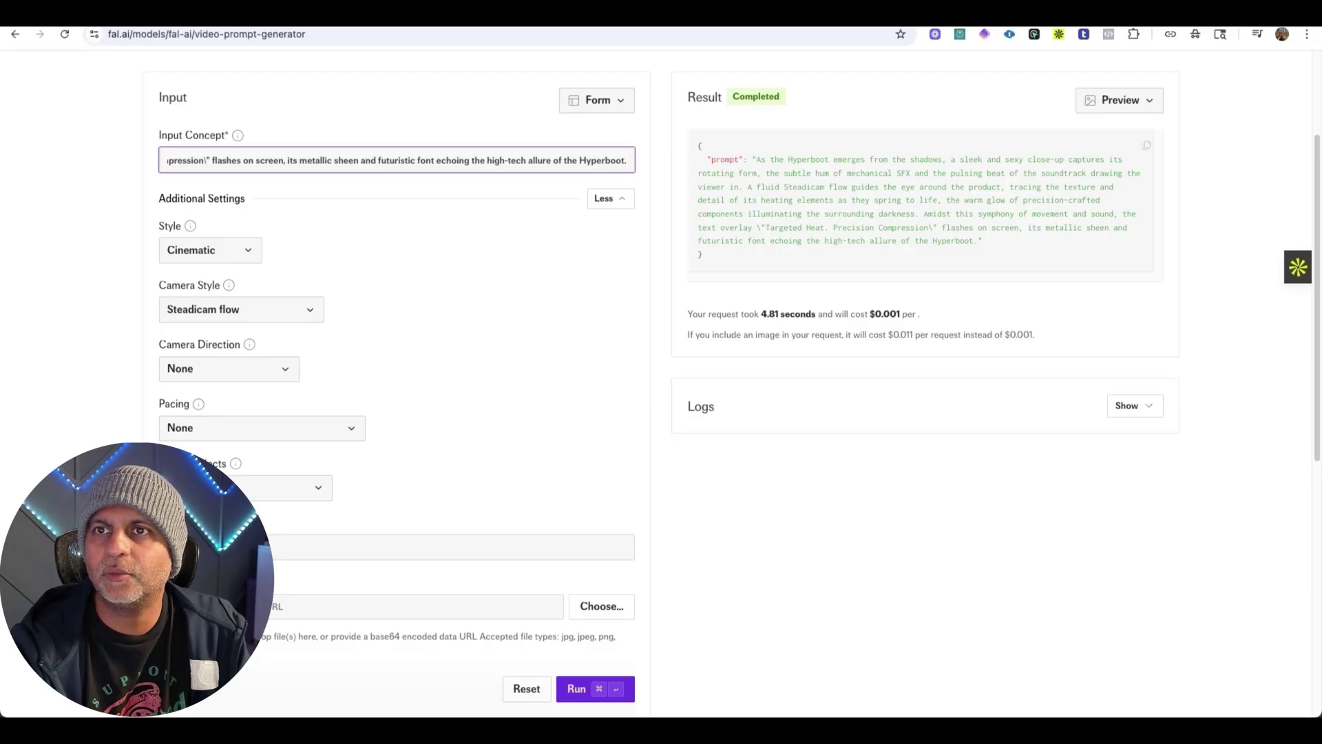
# Replace fal's input concept with the Scene 2 athlete intro and change the named athlete in its medium shot to "an male athelete"
pyautogui.tripleClick(316, 160)
pyautogui.press('super+v')
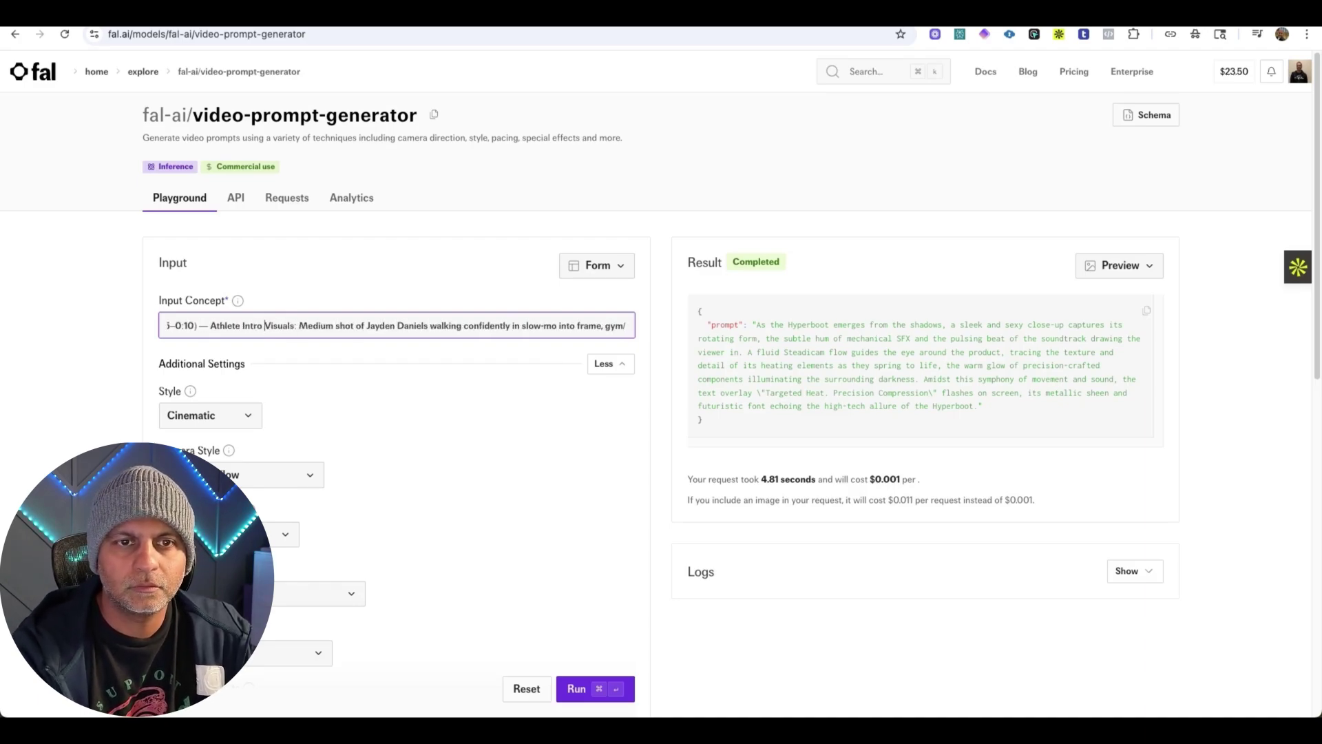
pyautogui.moveTo(376, 327); pyautogui.dragTo(433, 332)
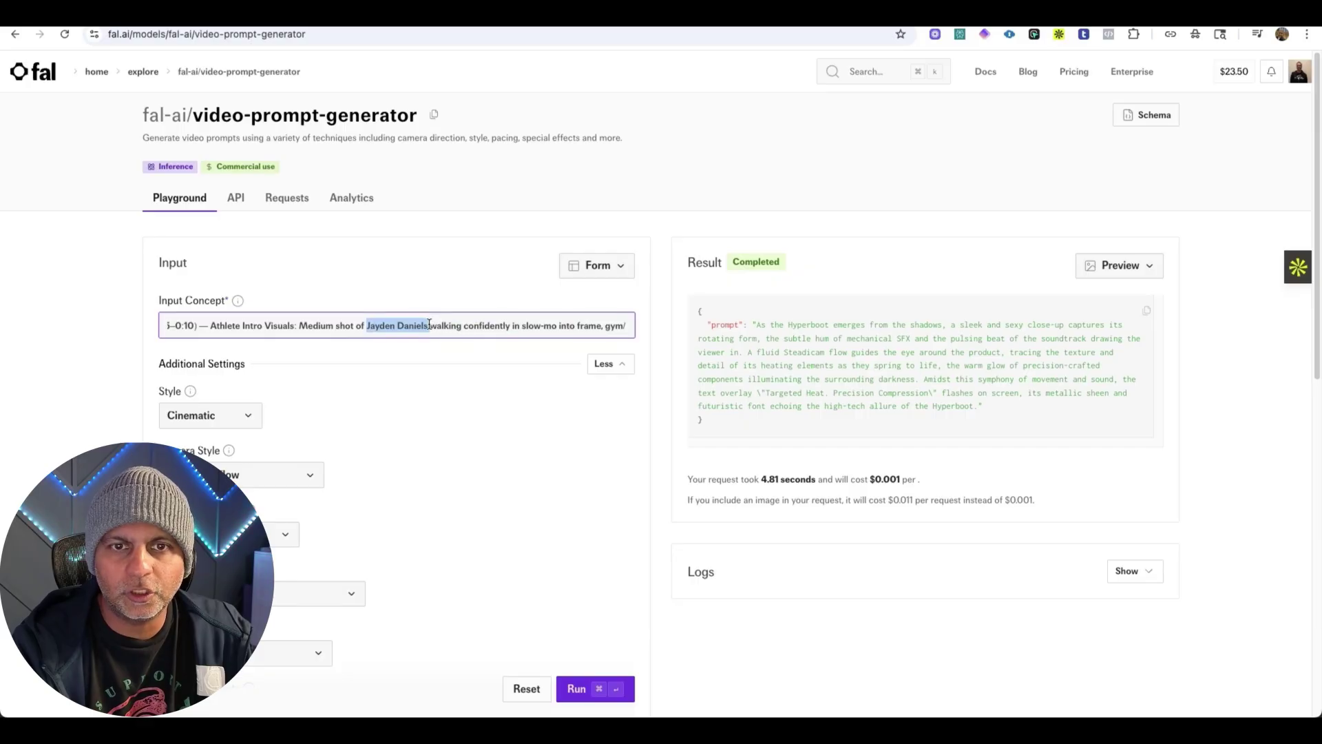
pyautogui.press('BackSpace')
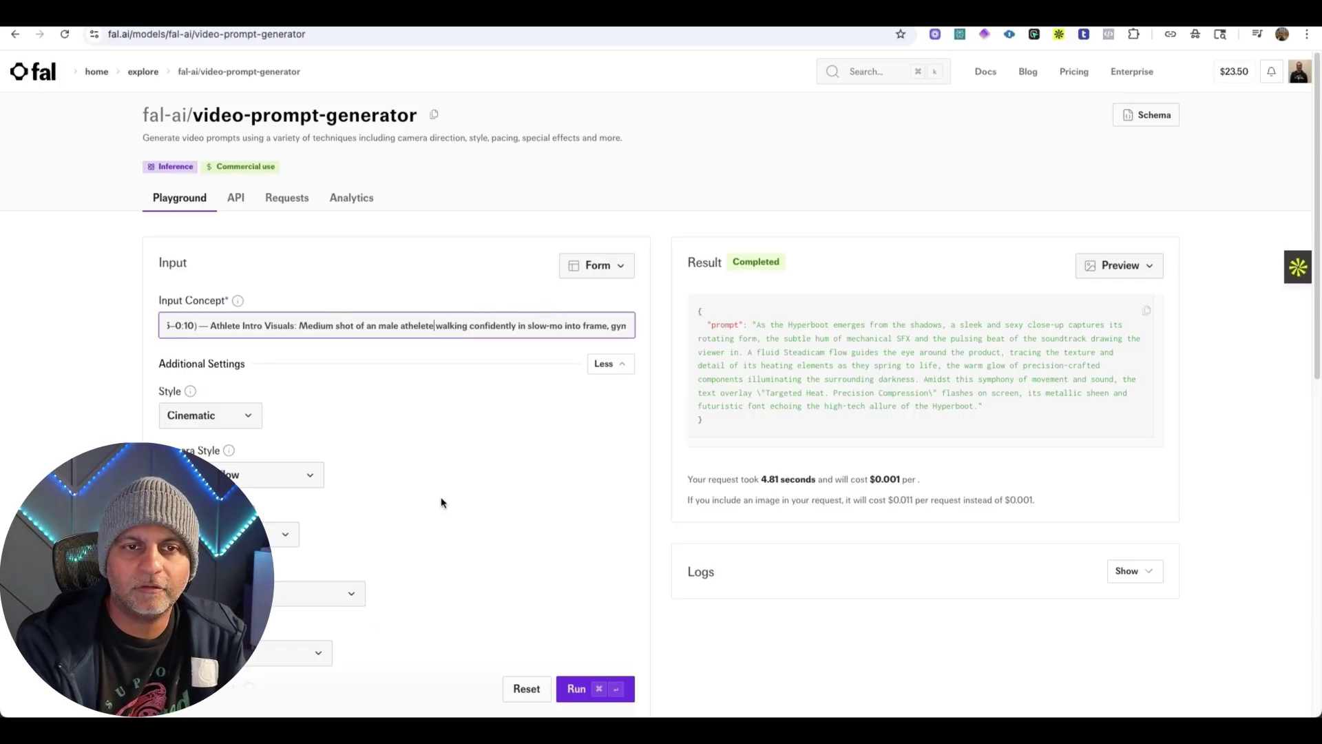
# Run the generator on the reworded Scene 2 concept and copy the resulting prompt text
pyautogui.click(575, 687)
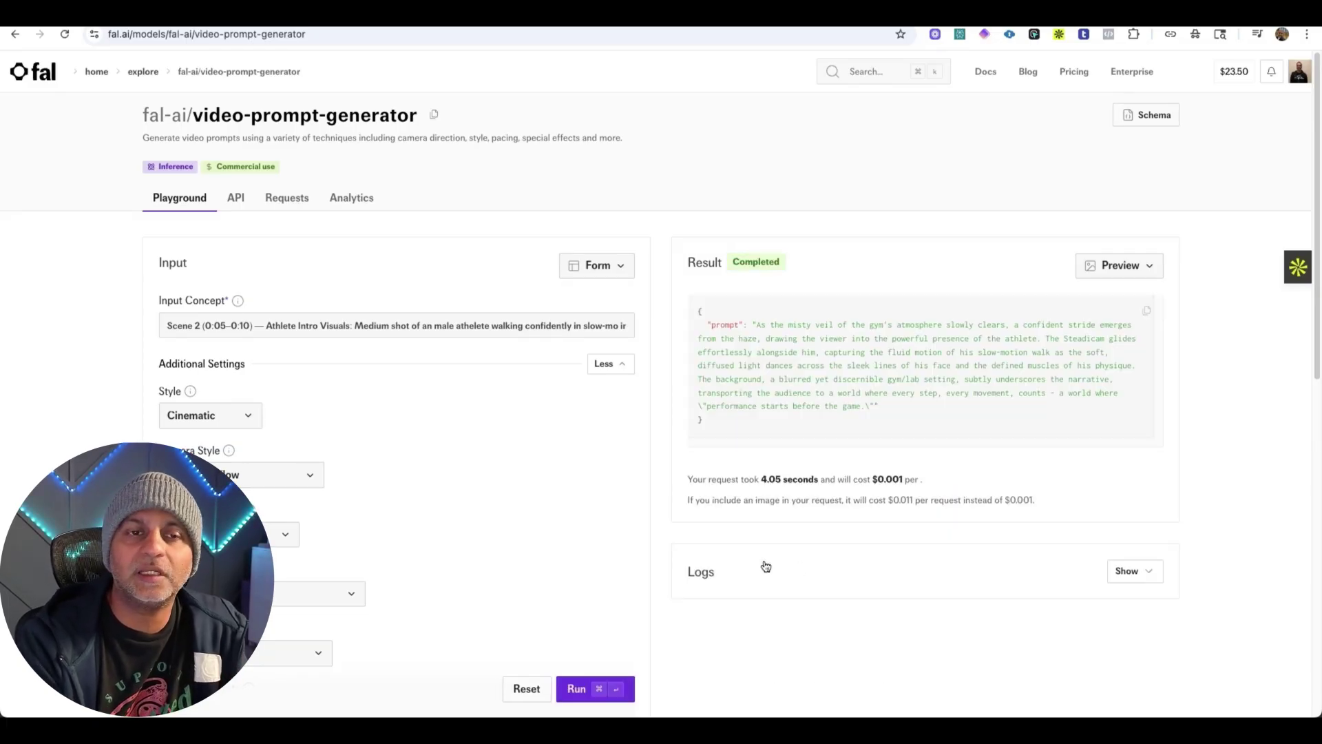
pyautogui.moveTo(756, 325); pyautogui.dragTo(871, 409)
pyautogui.press('super+c')
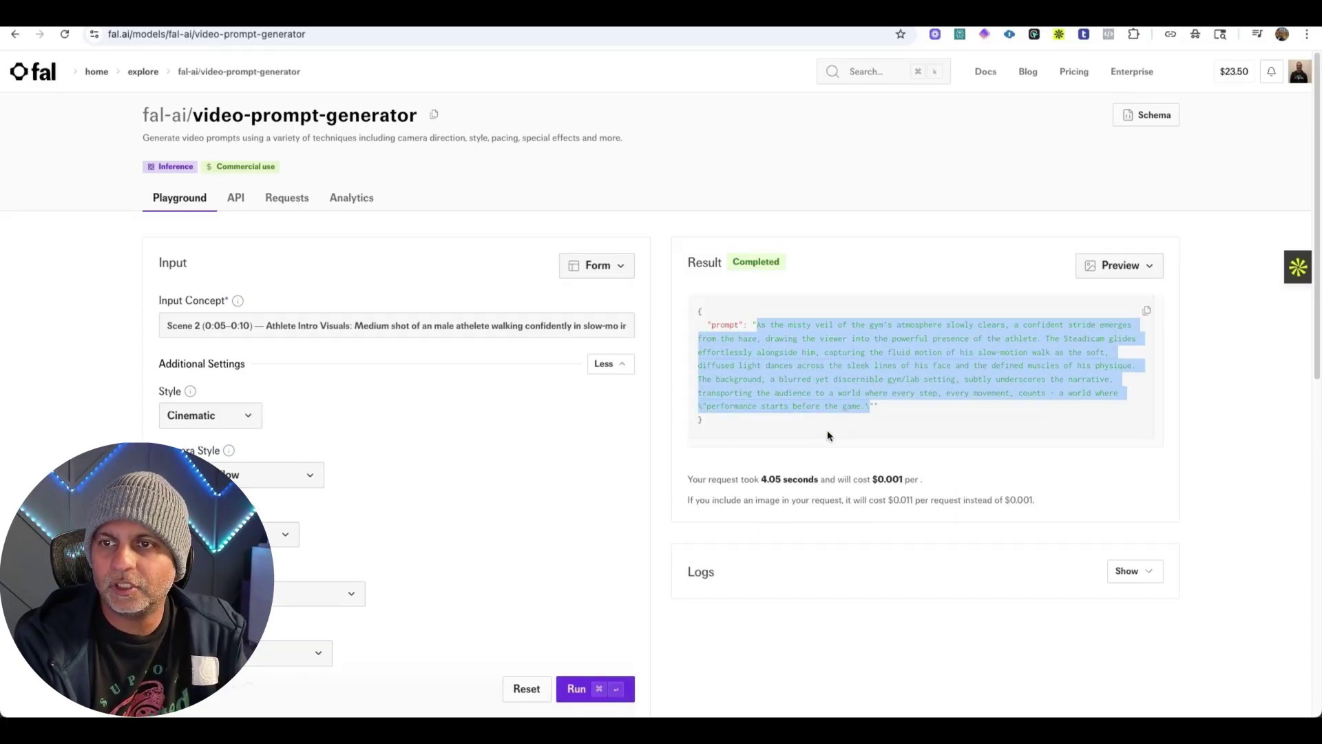
# Generate a Veo 3 - Quality text-to-video clip in Google Flow from the copied Scene 2 athlete prompt
pyautogui.hotkey('ctrl', 'Tab')
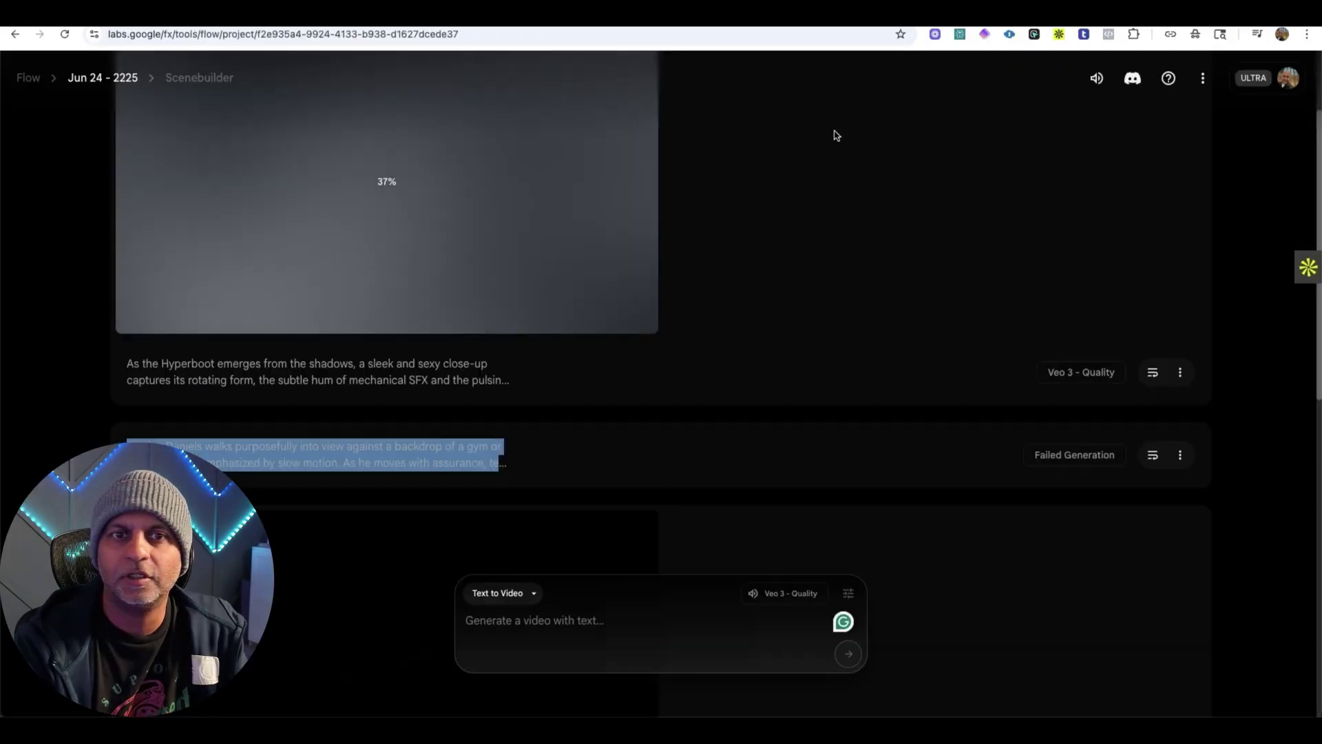
pyautogui.click(614, 593)
pyautogui.press('super+v')
pyautogui.click(848, 656)
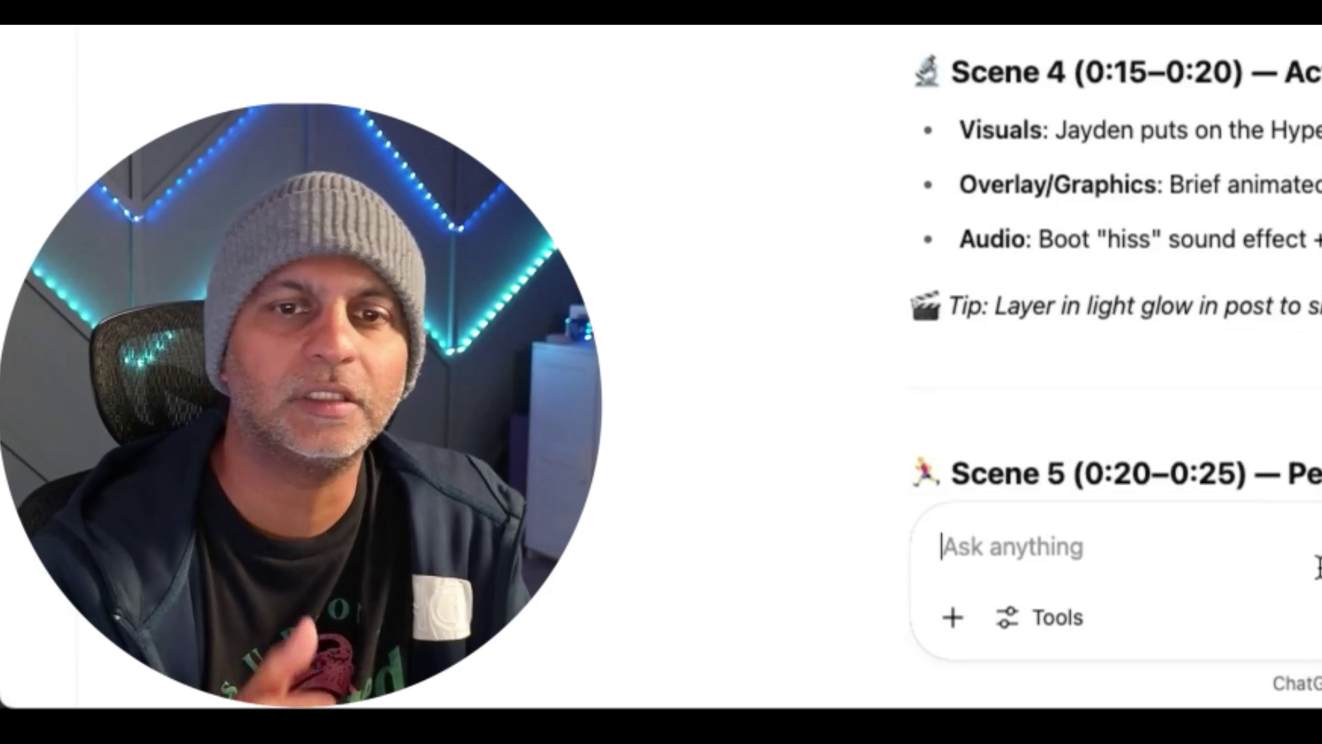
# Look over the generated athlete and Hyperboot clips in the Flow project
pyautogui.scroll(-15, 1319, 568)
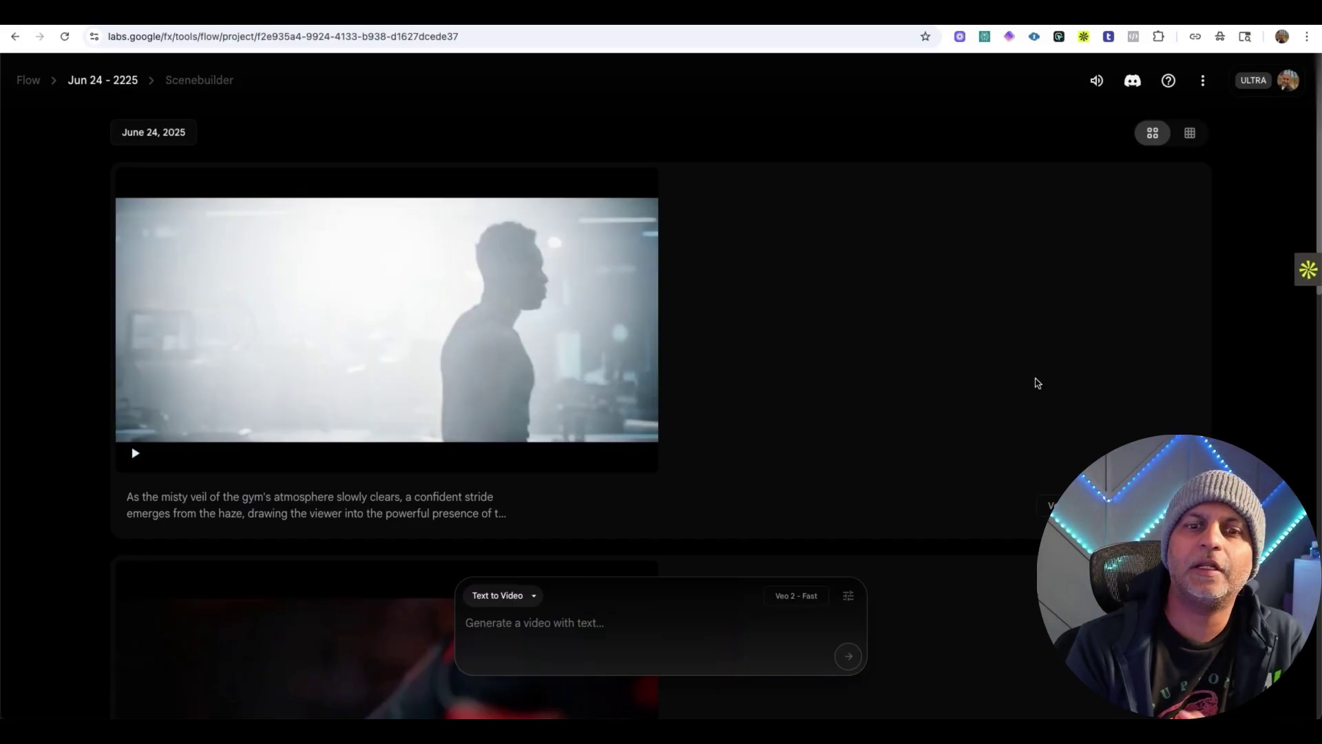
pyautogui.scroll(-5, 885, 395)
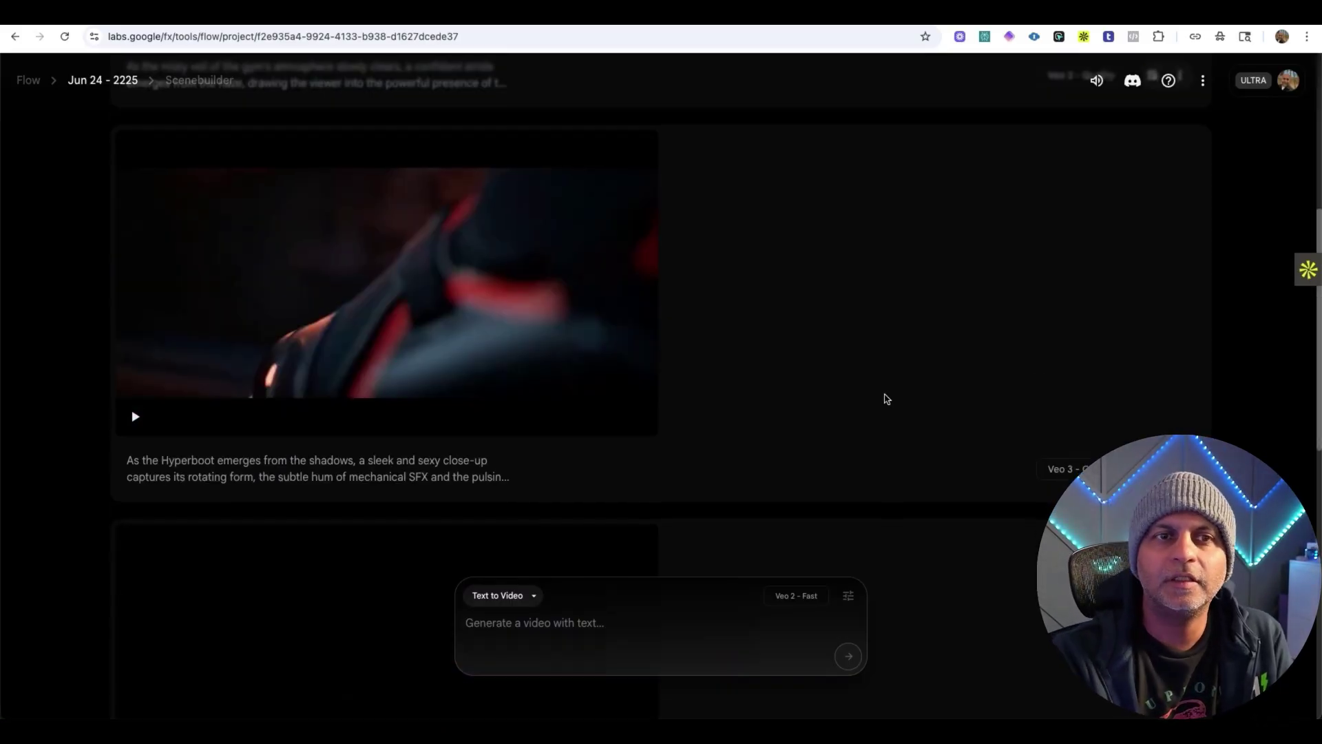
pyautogui.scroll(5, 885, 396)
pyautogui.scroll(-12, 886, 396)
pyautogui.scroll(10, 868, 402)
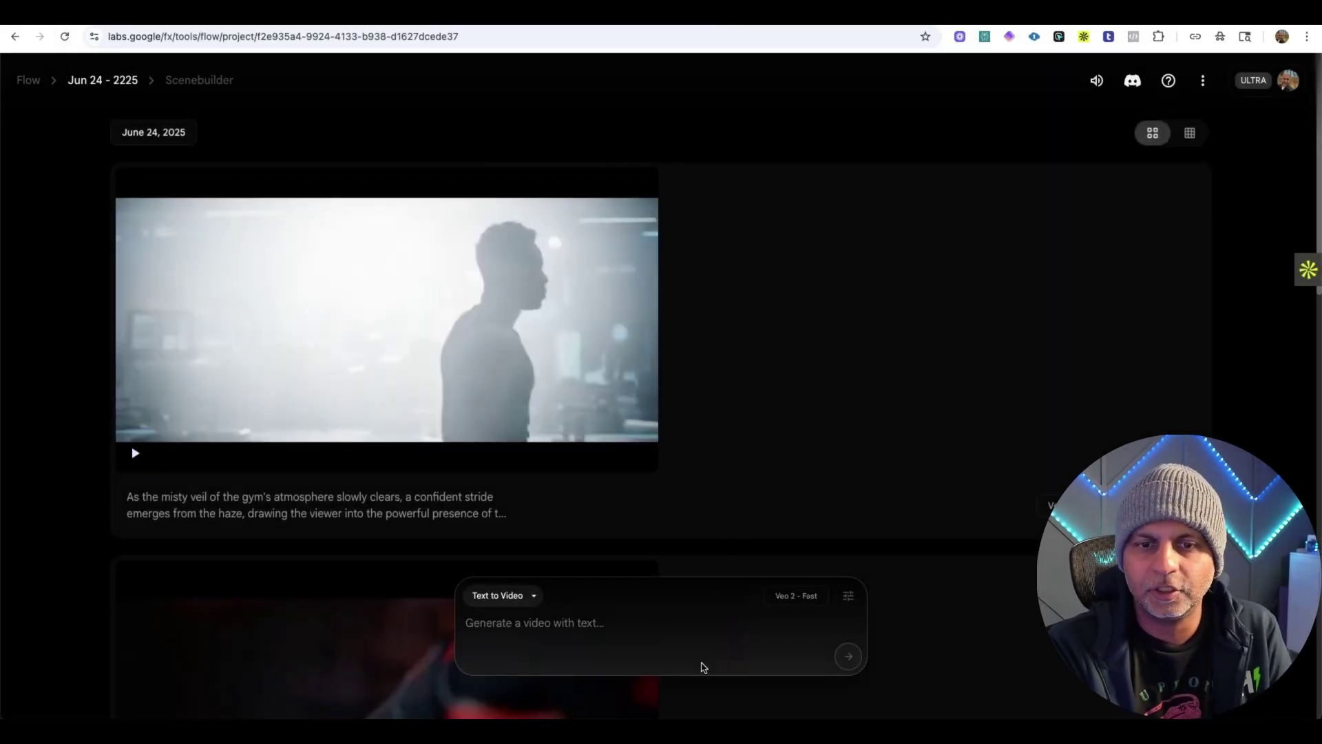
pyautogui.scroll(-1, 1010, 129)
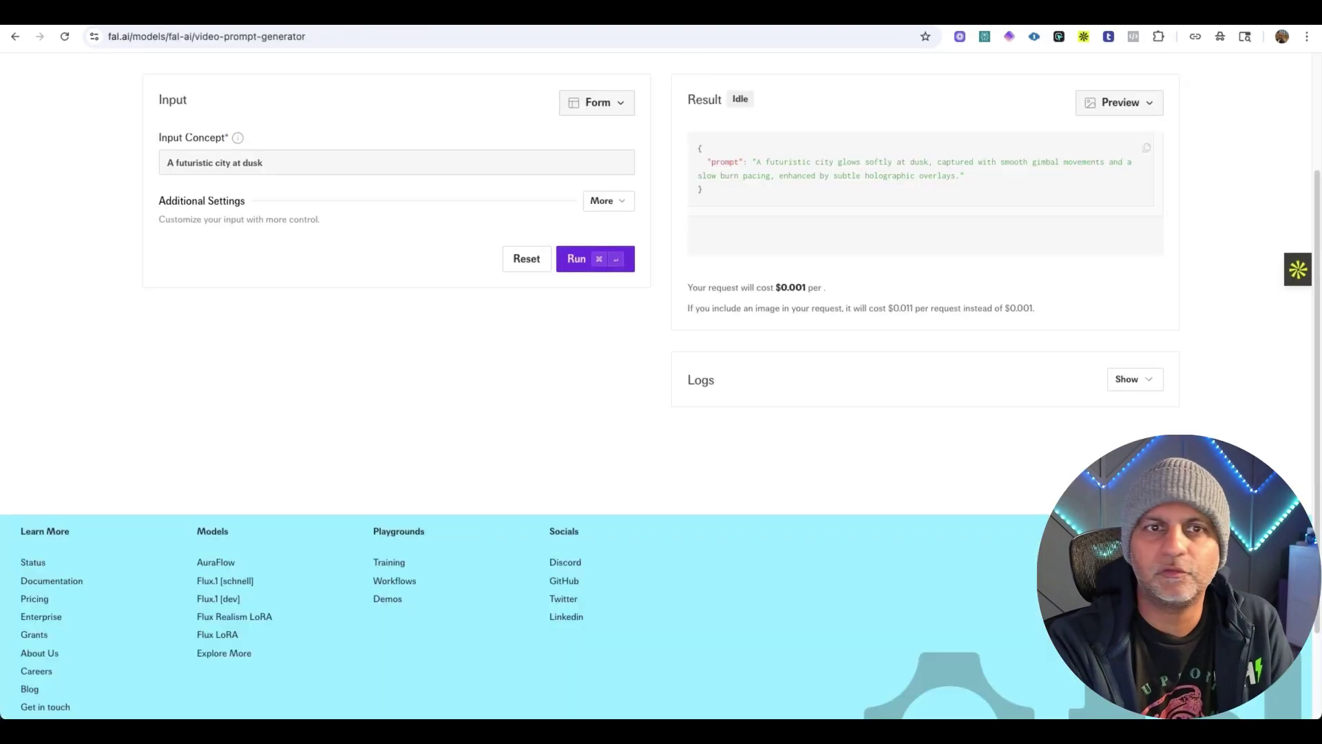
# Copy the Scene 4 Activation Moment breakdown from ChatGPT and use it as fal's input concept
pyautogui.scroll(3, 427, 324)
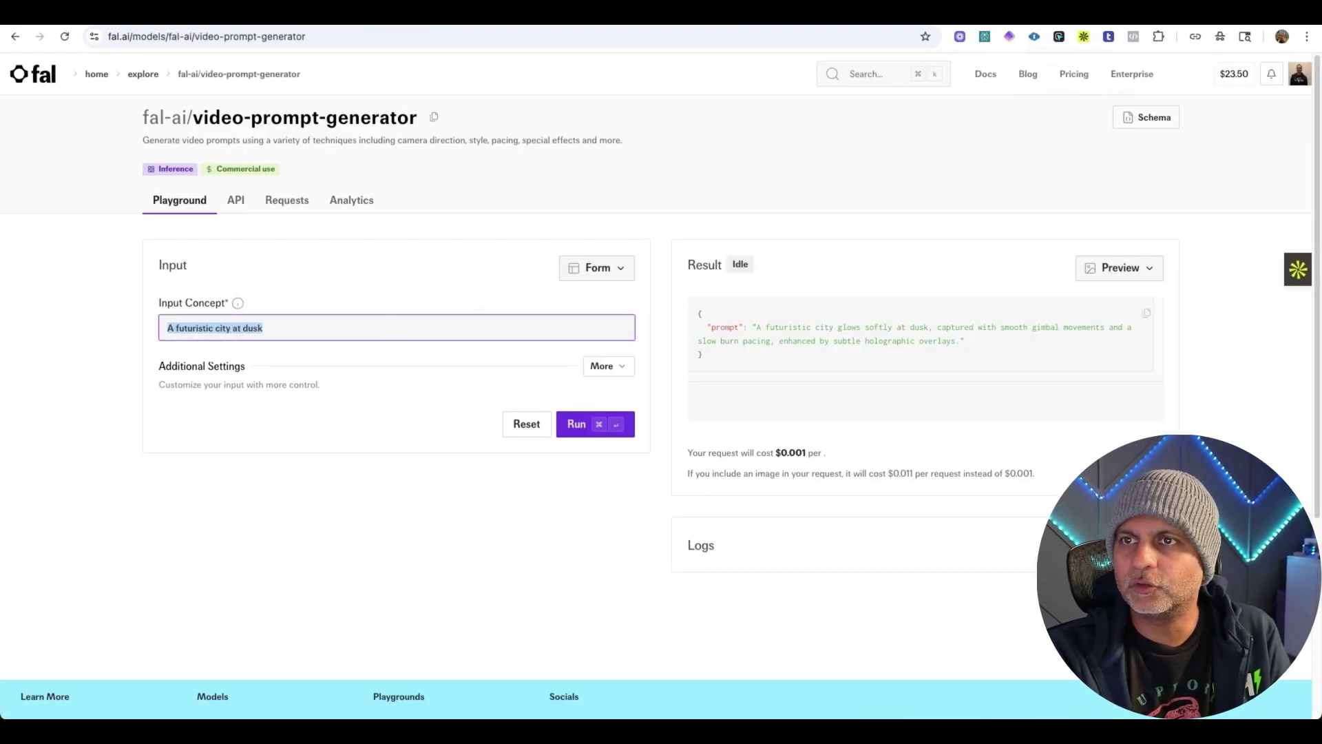
pyautogui.click(1064, 14)
pyautogui.scroll(4, 618, 466)
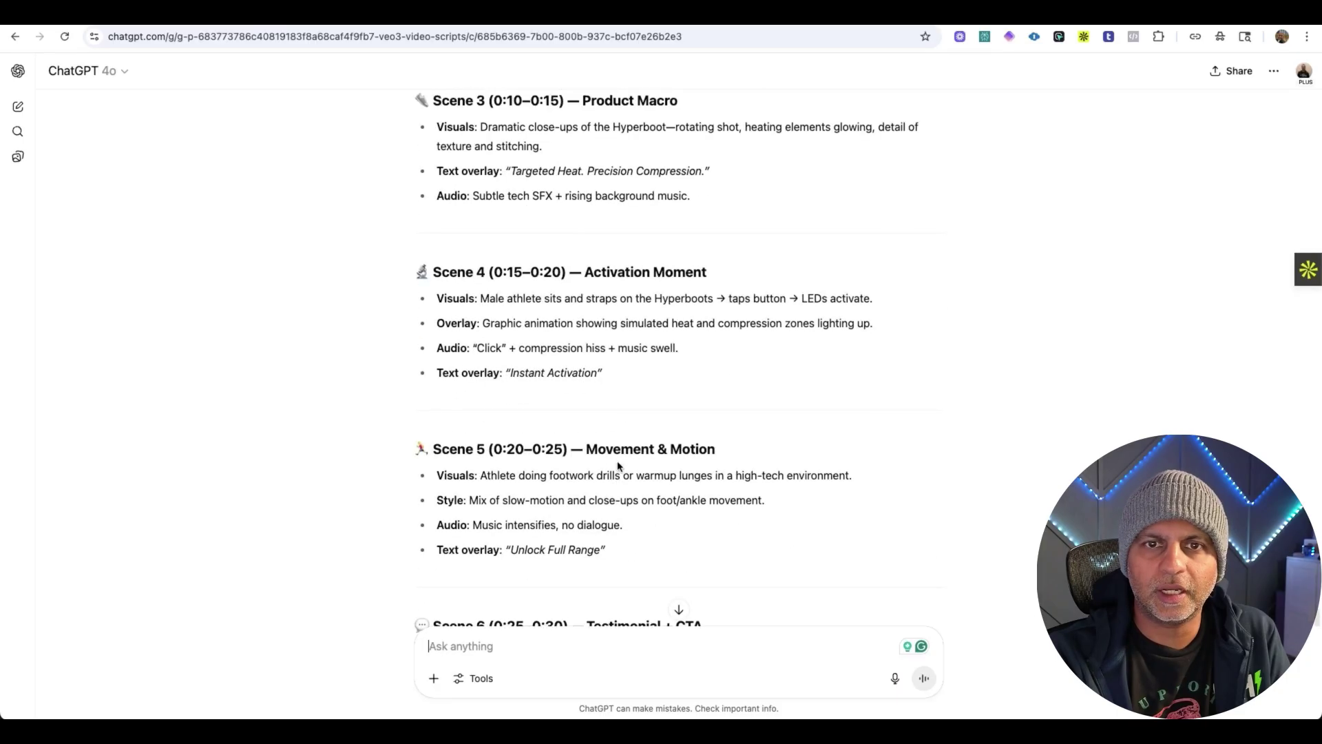
pyautogui.moveTo(659, 377); pyautogui.dragTo(426, 291)
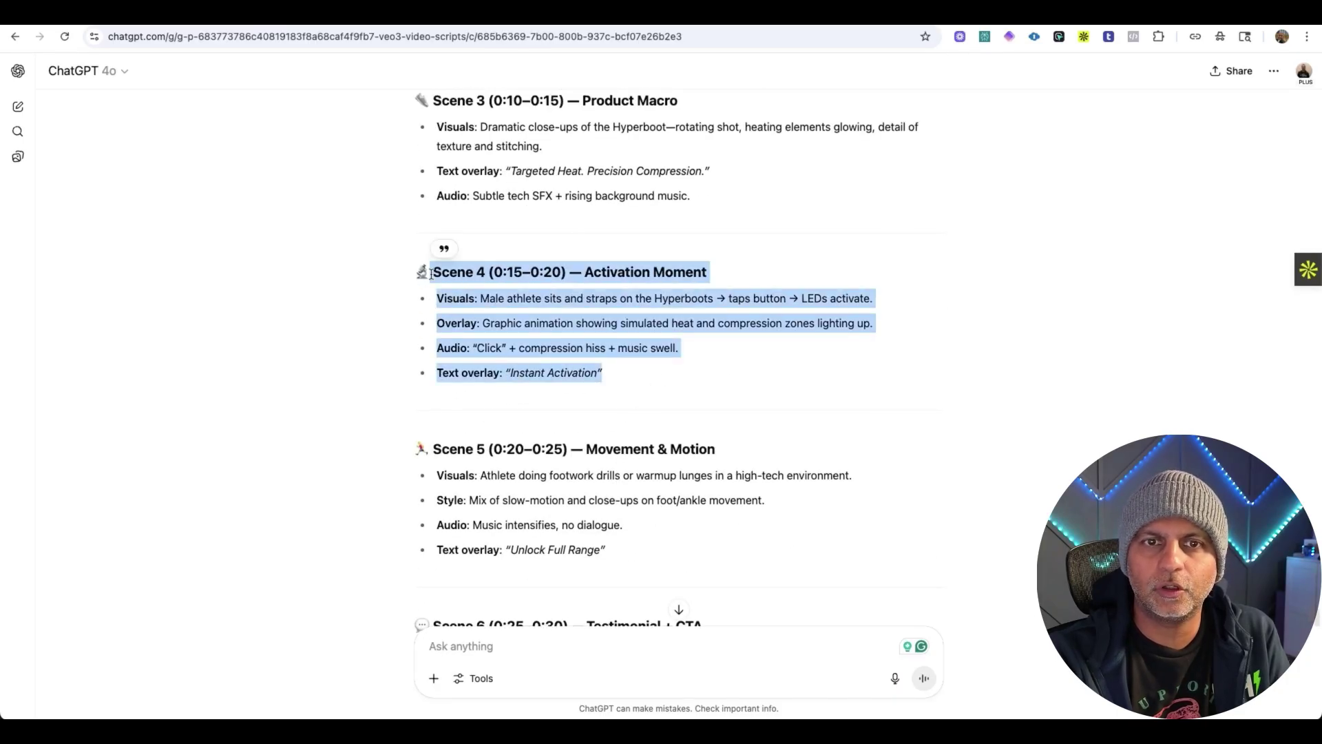
pyautogui.click(441, 14)
pyautogui.press('super+v')
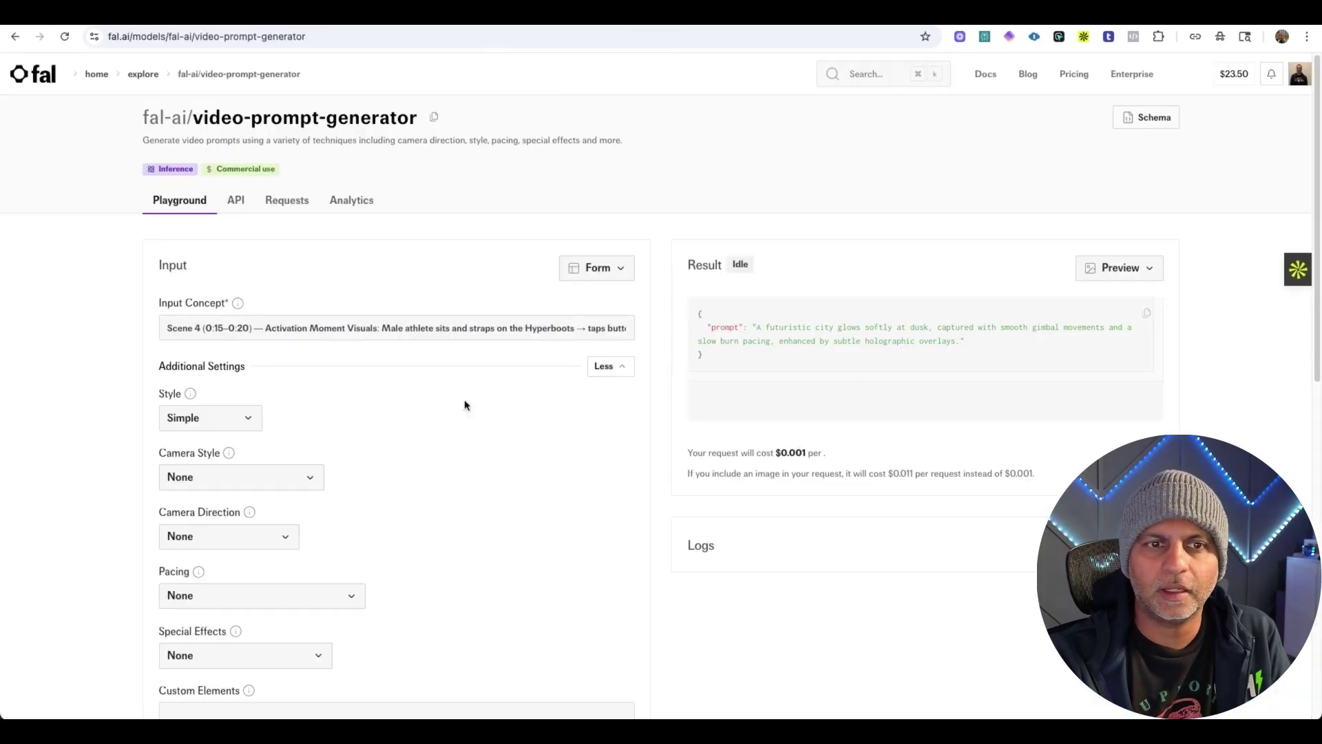
# Set the style to Cinematic and the camera style to Steadicam flow for the Scene 4 concept
pyautogui.click(184, 420)
pyautogui.click(222, 577)
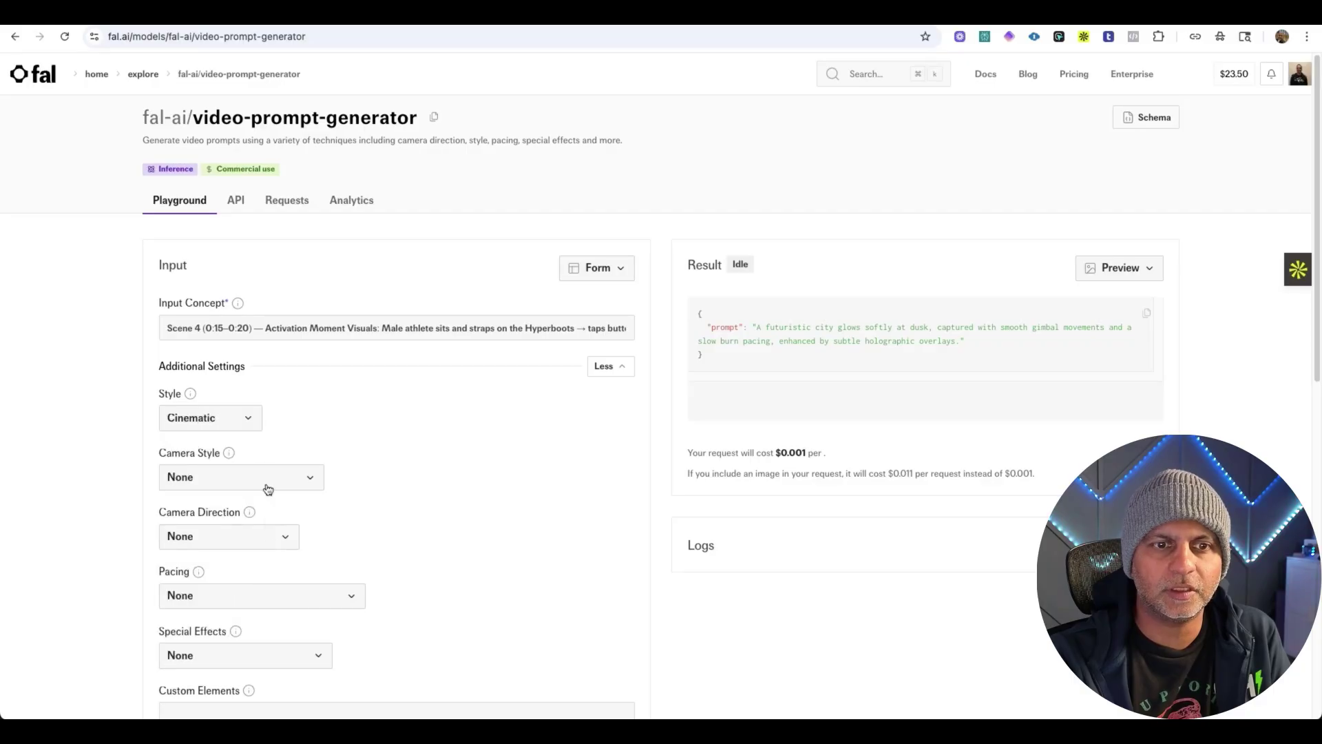
pyautogui.click(266, 483)
pyautogui.click(235, 275)
# Set the model to meta-llama/llama-3.1-70b-instruct and run the prompt generator on the Scene 4 concept
pyautogui.scroll(-7, 499, 487)
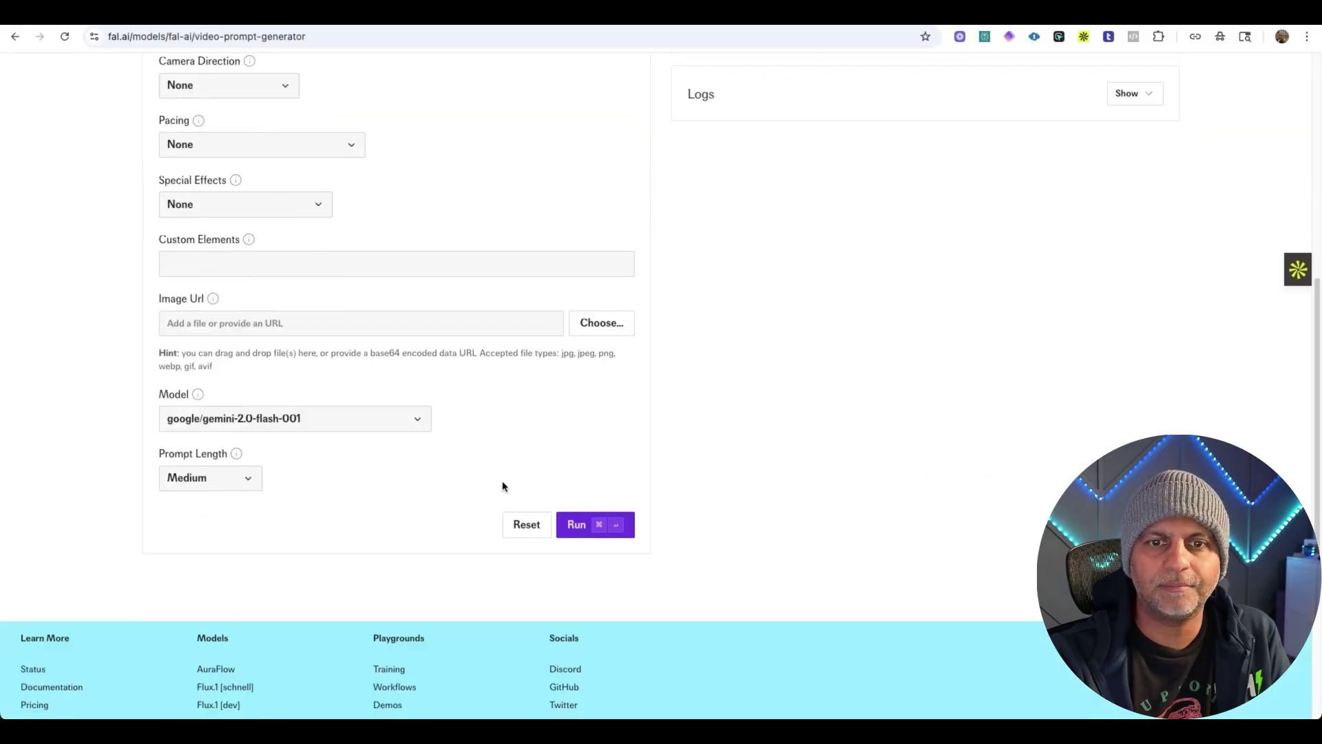
pyautogui.click(296, 418)
pyautogui.scroll(-3, 303, 613)
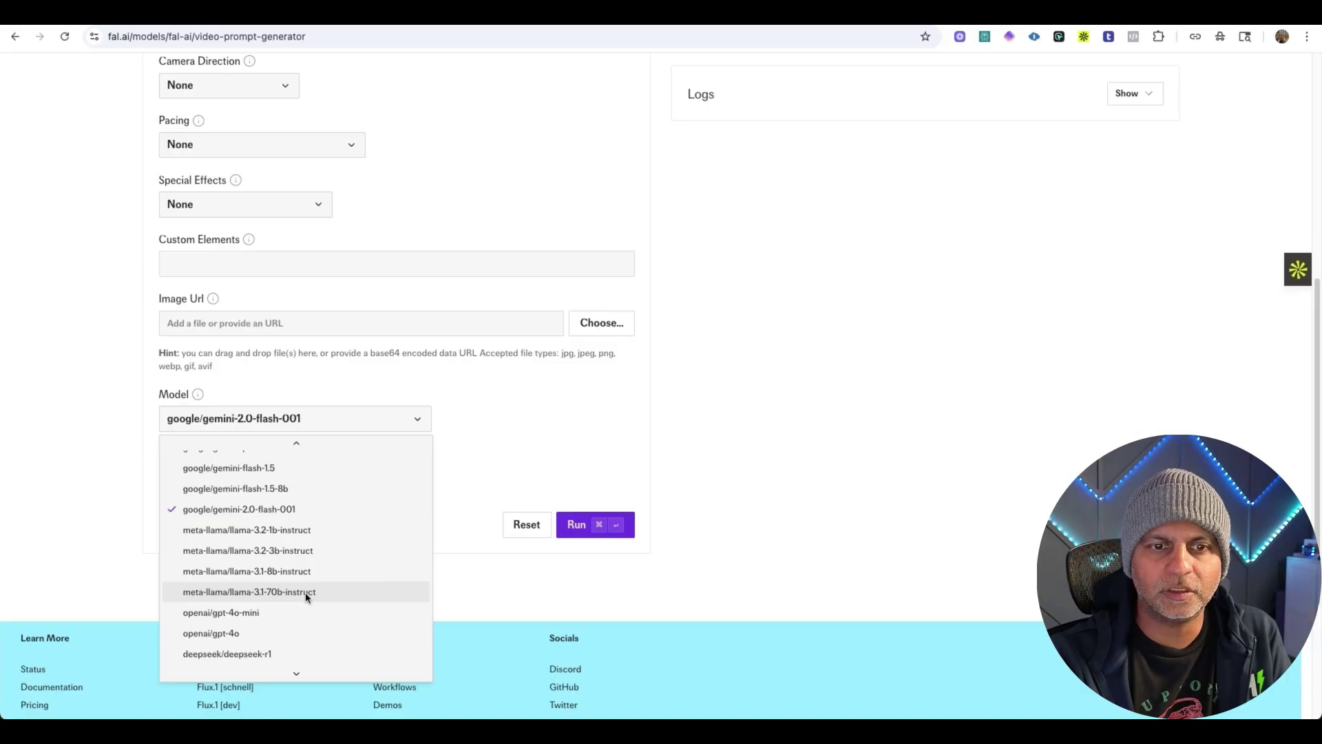
pyautogui.click(305, 594)
pyautogui.click(575, 524)
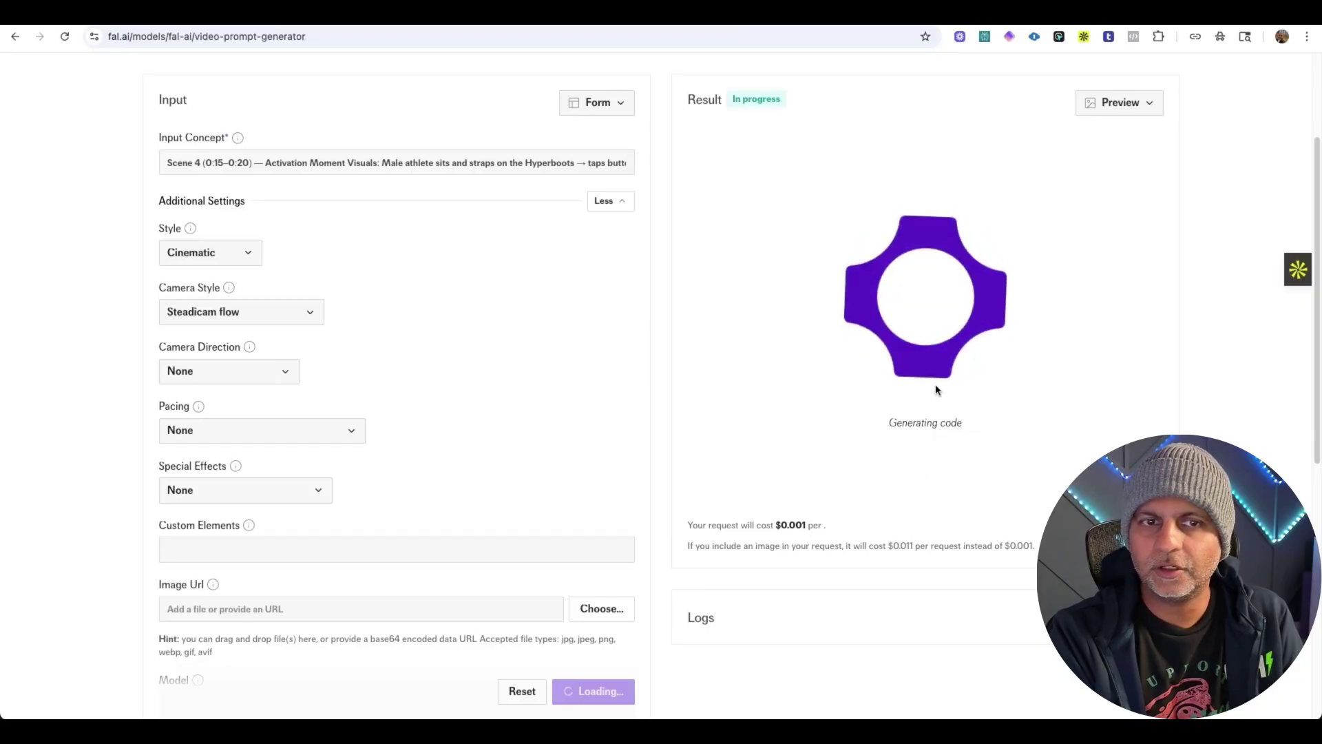
# Copy the generated Scene 4 prompt text from fal and paste it into Google Flow's text-to-video prompt
pyautogui.scroll(3, 762, 338)
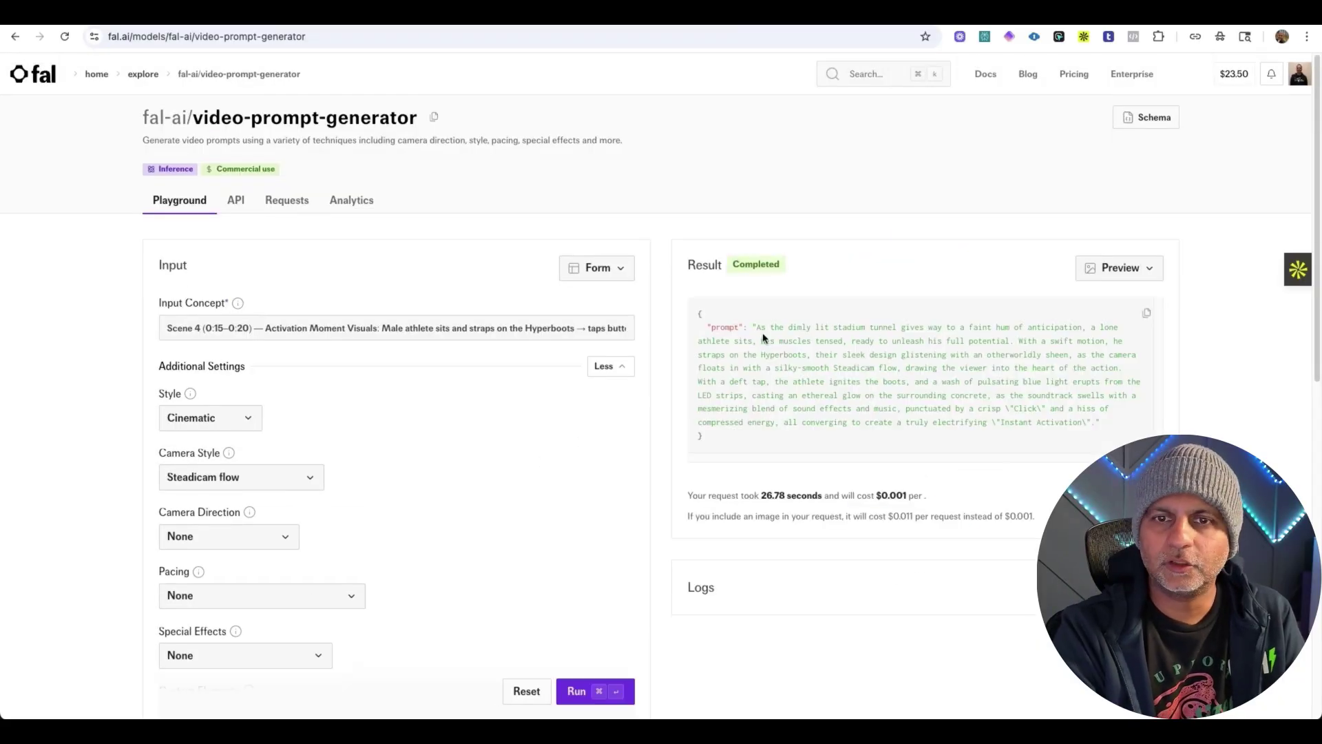
pyautogui.scroll(-3, 764, 330)
pyautogui.moveTo(755, 229); pyautogui.dragTo(753, 301)
pyautogui.press('super+c')
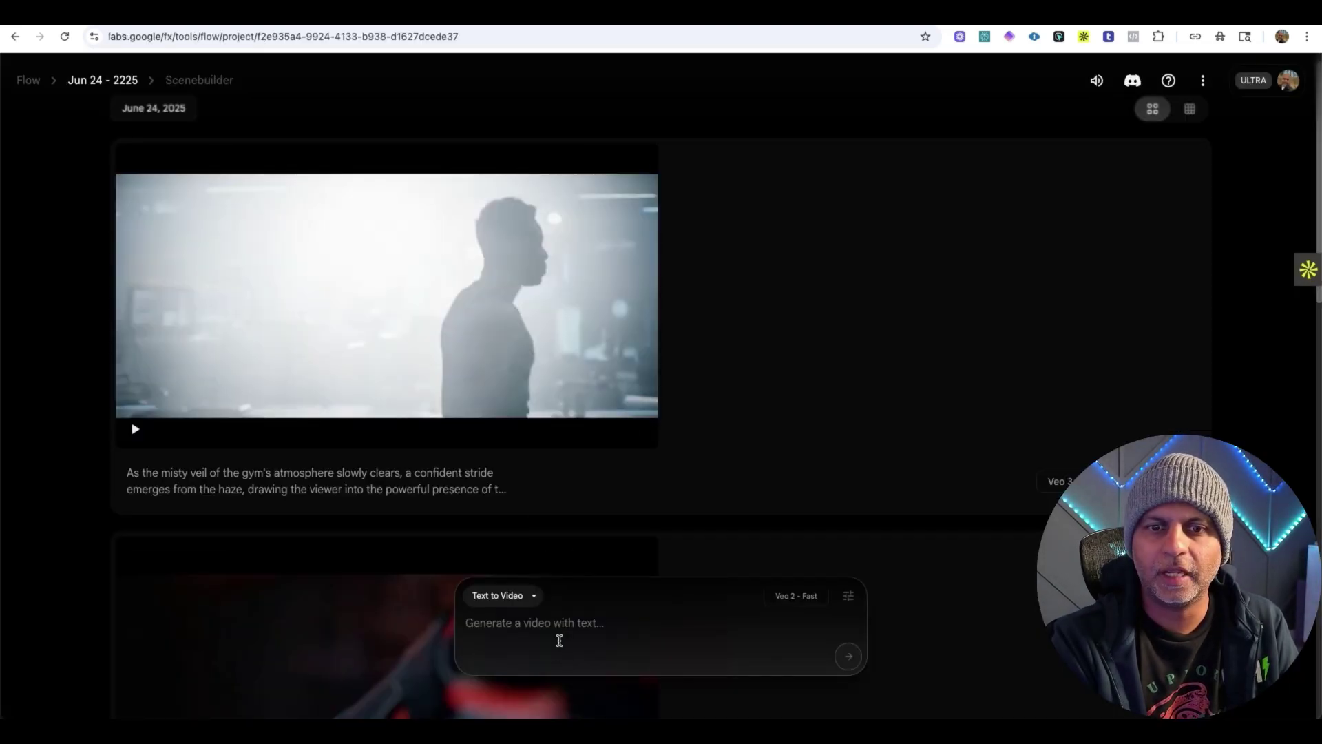
pyautogui.click(559, 641)
pyautogui.press('super+v')
# Set the video model to Veo 3 - Quality and generate the Scene 4 clip
pyautogui.click(841, 458)
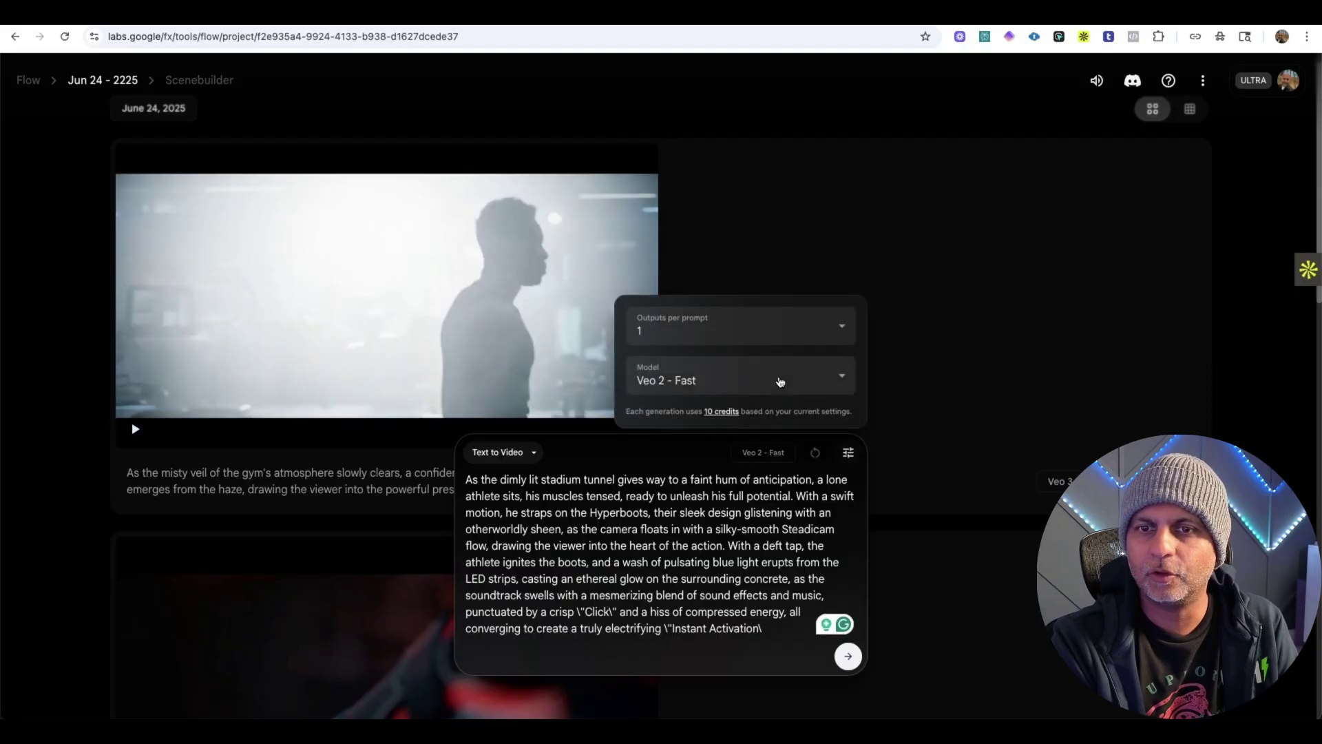
pyautogui.click(756, 380)
pyautogui.click(663, 326)
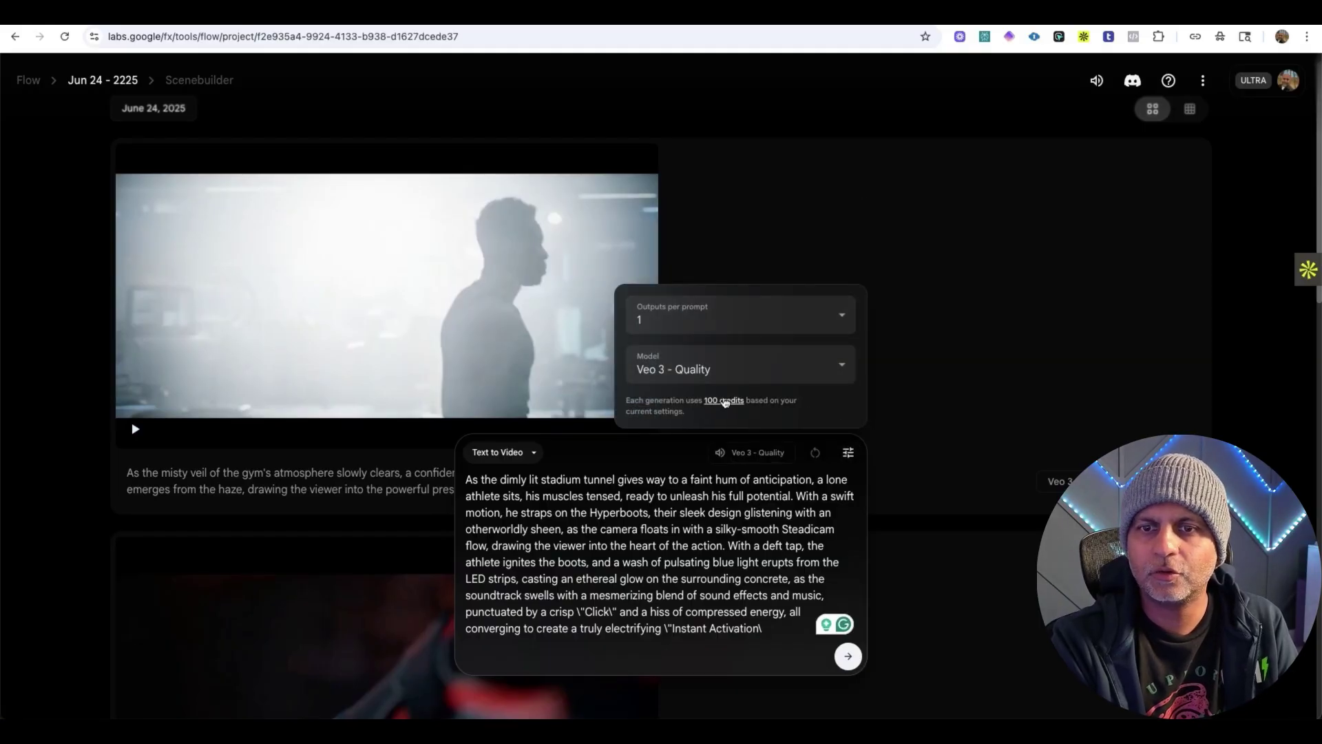
pyautogui.click(848, 658)
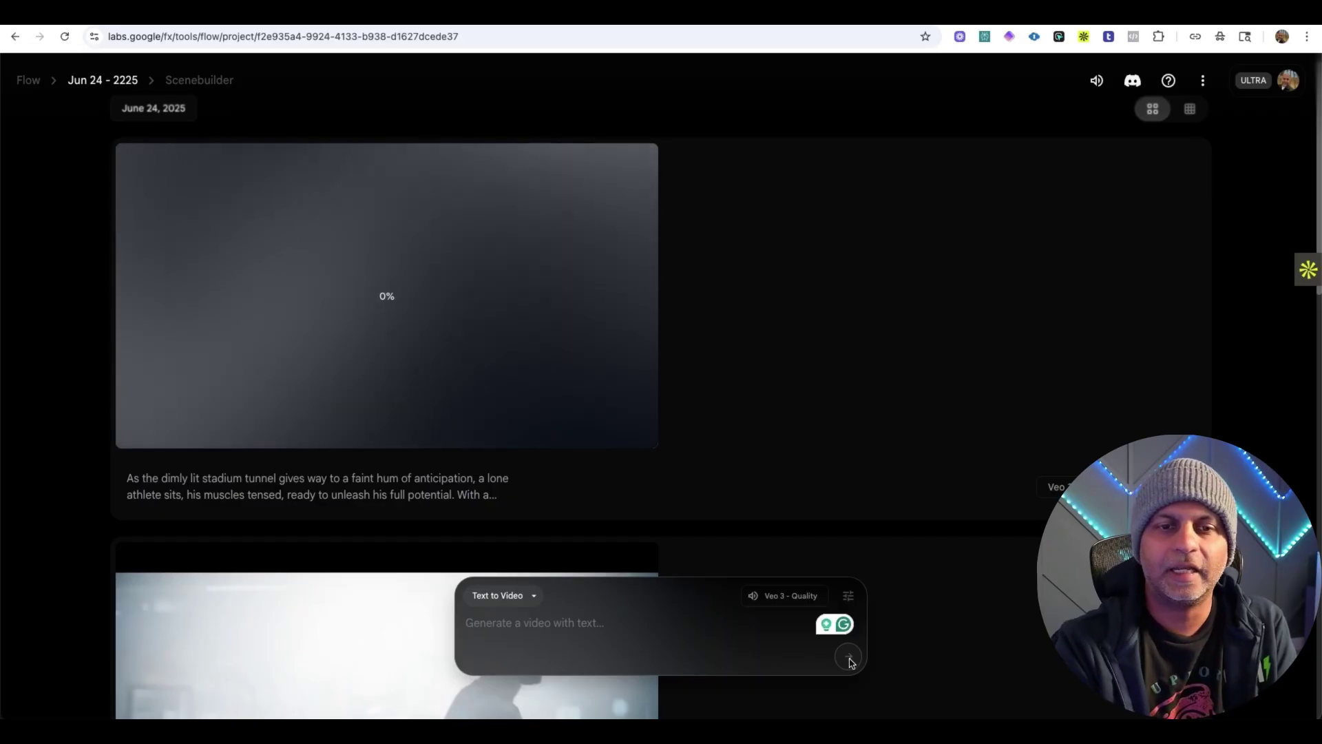
# Expand the full prompt of the misty gym athlete clip and play the clip
pyautogui.scroll(-8, 764, 425)
pyautogui.scroll(2, 767, 425)
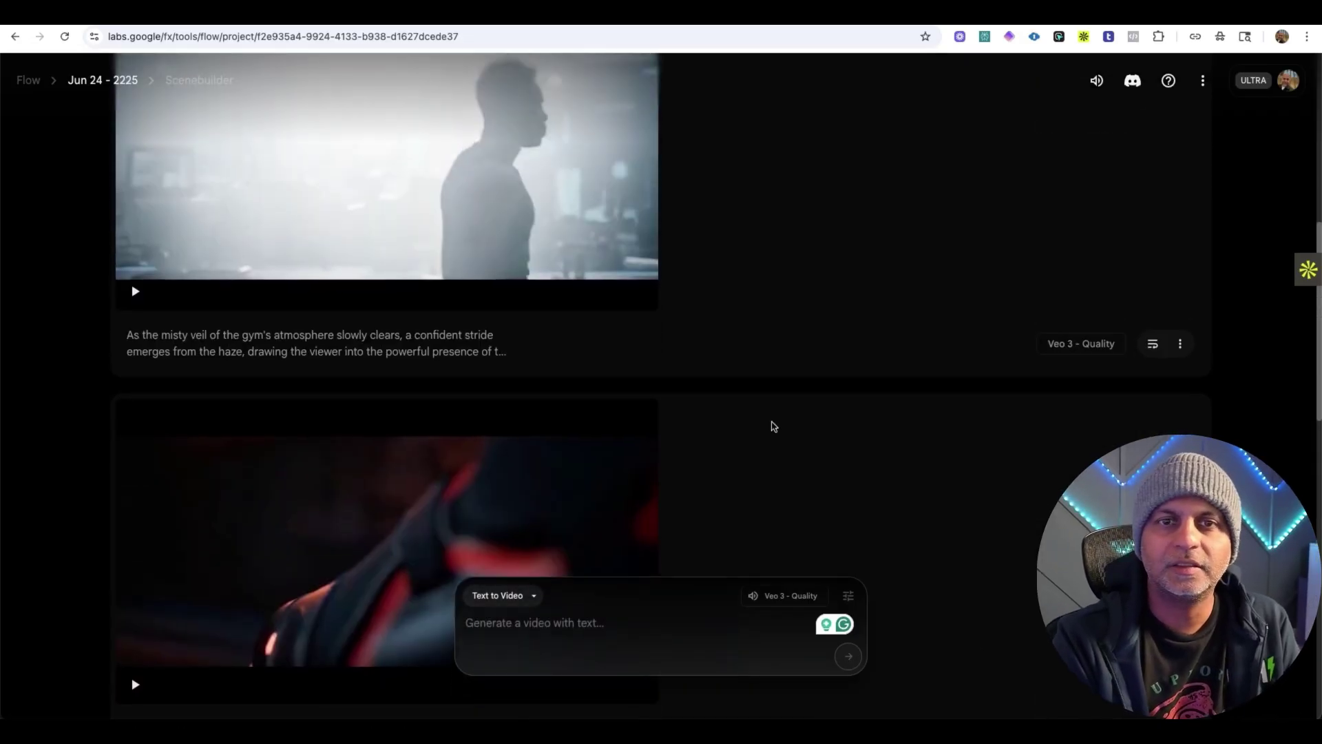
pyautogui.scroll(-4, 270, 432)
pyautogui.scroll(4, 286, 404)
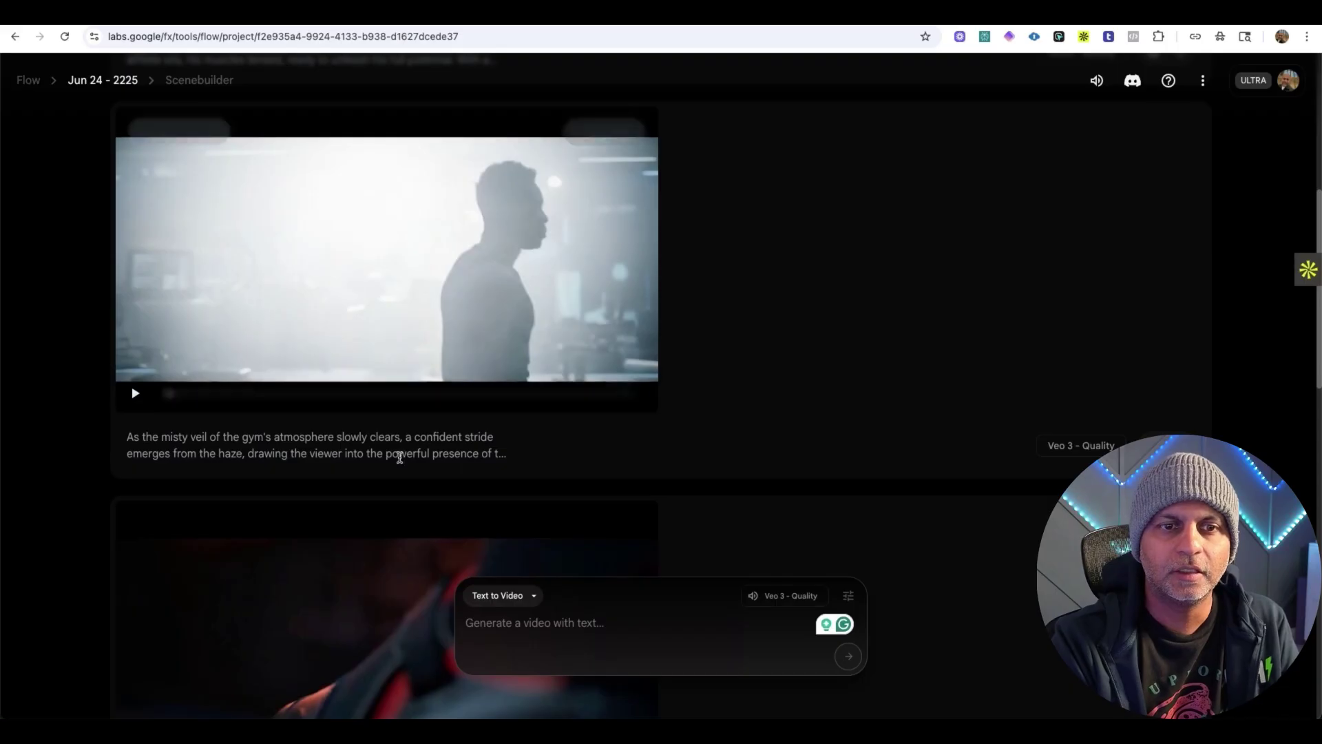
pyautogui.click(407, 454)
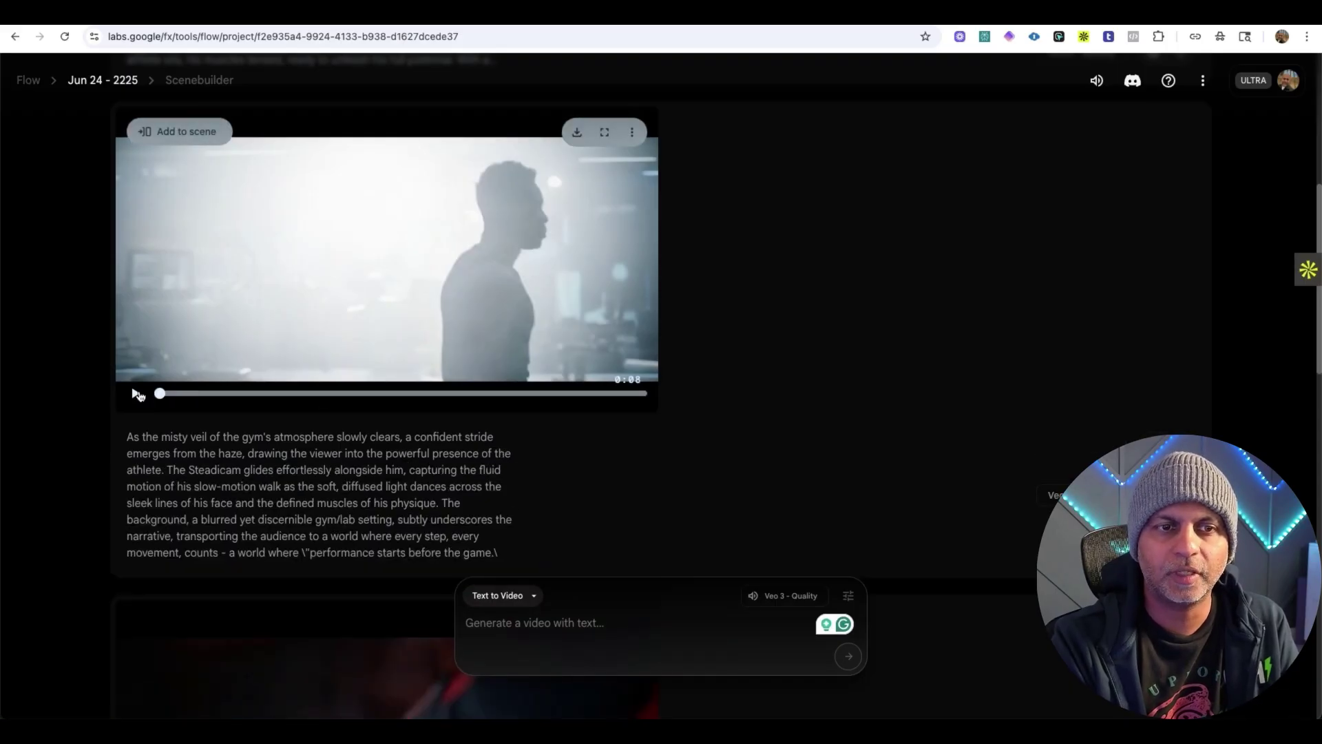
pyautogui.click(137, 394)
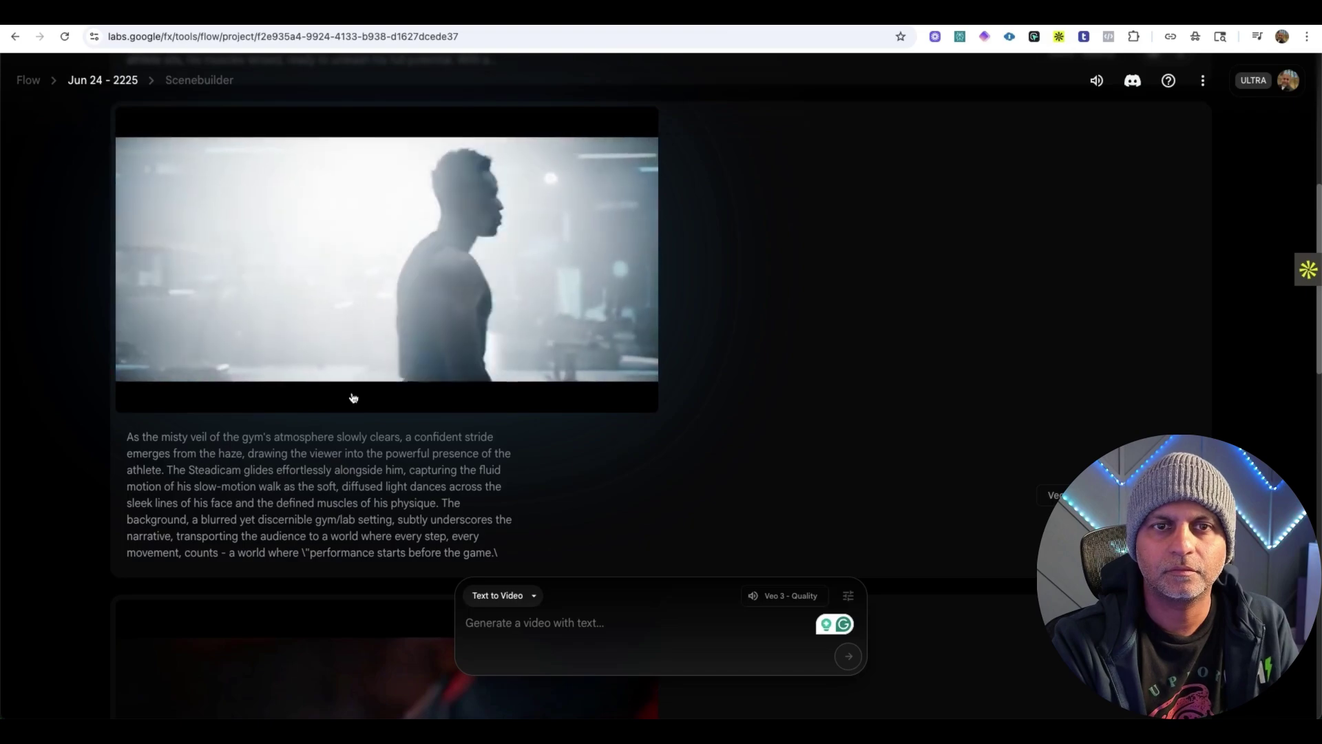
pyautogui.click(135, 399)
# Play the Hyperboot close-up clip, expand its full prompt, and check the Scene 4 clip's generation progress
pyautogui.scroll(-7, 723, 353)
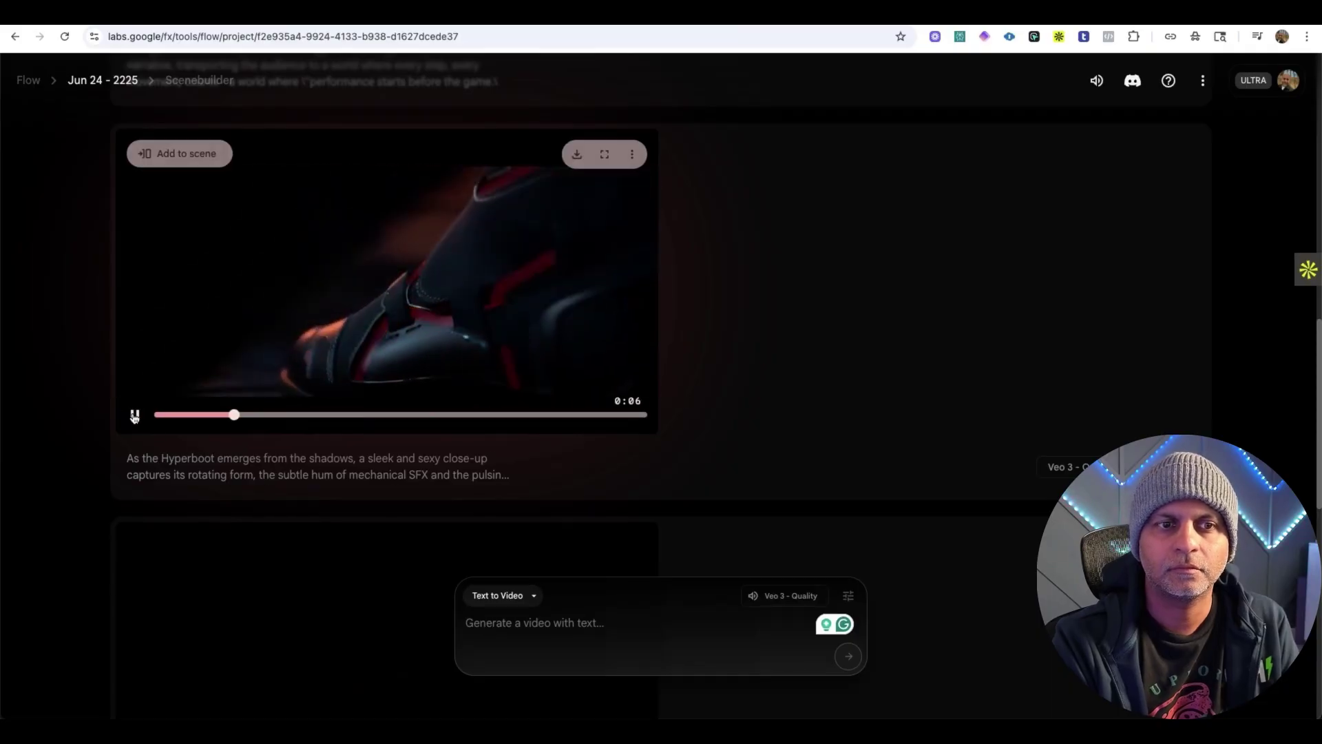
pyautogui.click(135, 416)
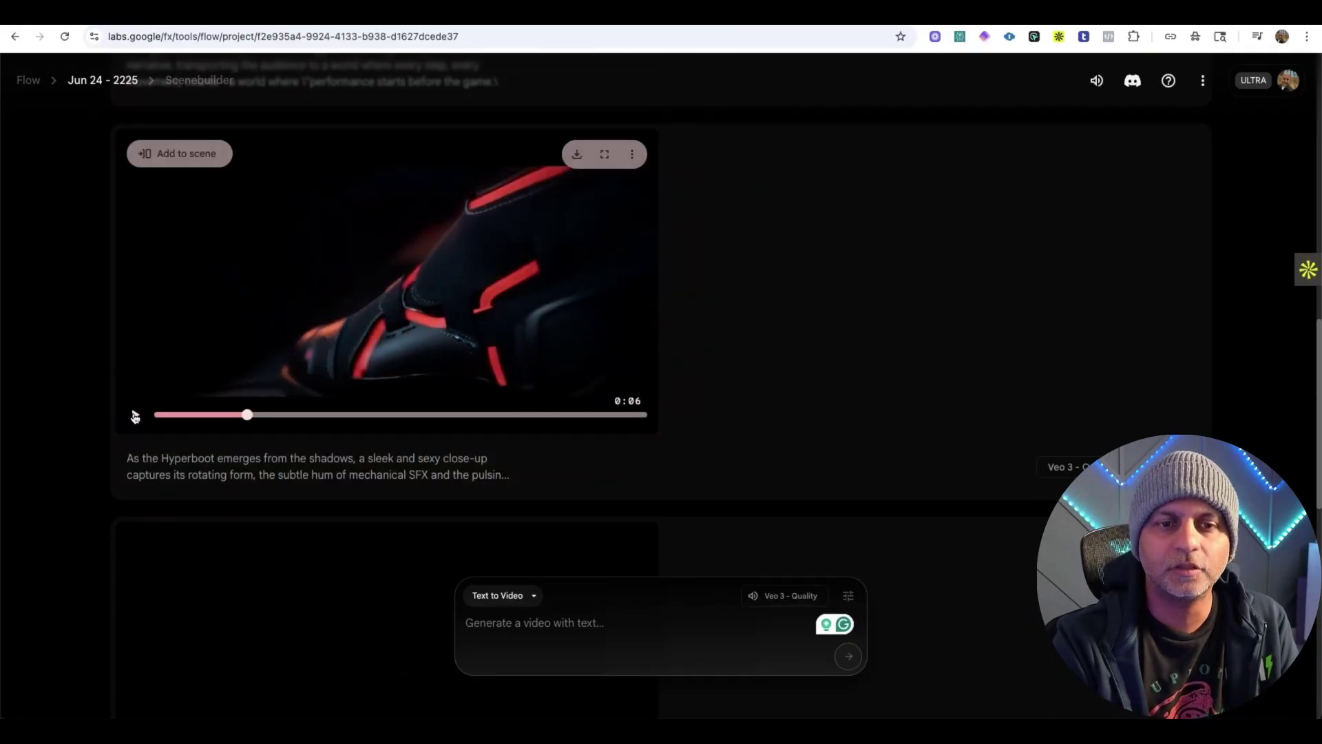
pyautogui.click(435, 463)
pyautogui.scroll(-2, 606, 455)
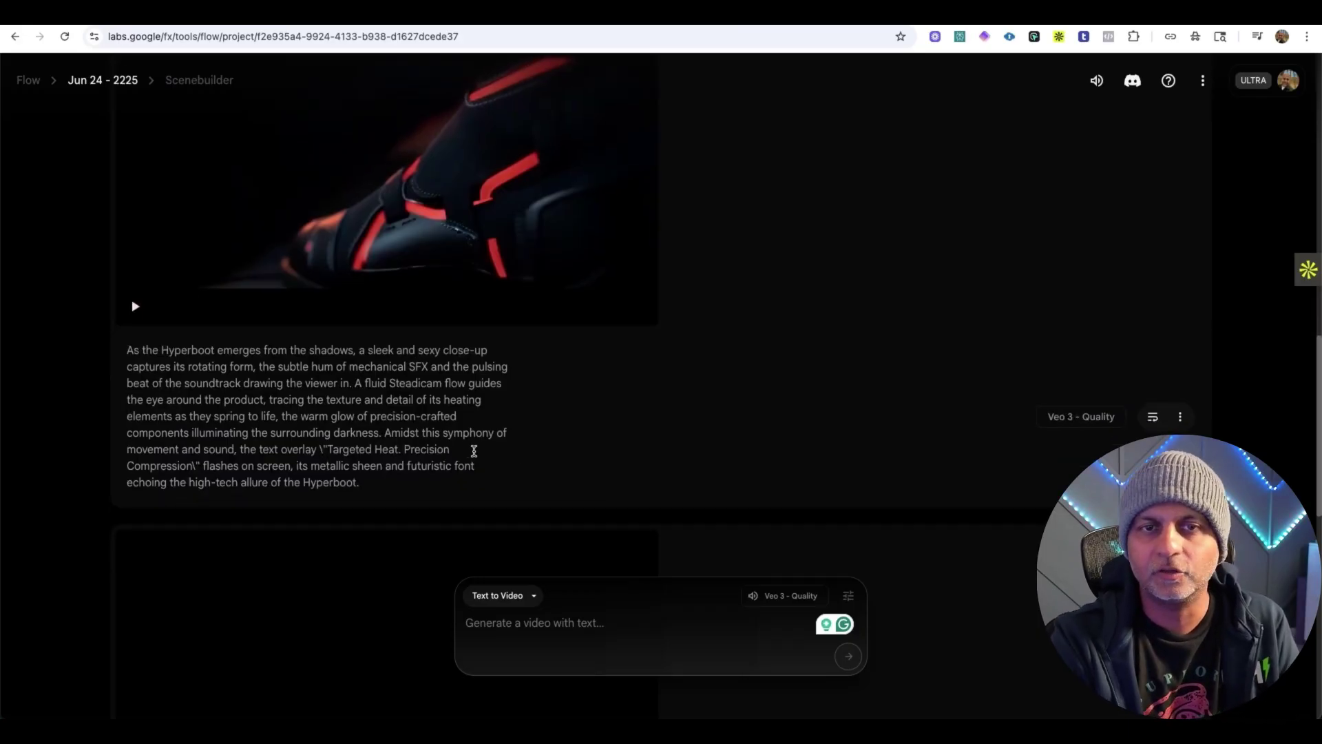
pyautogui.scroll(15, 473, 450)
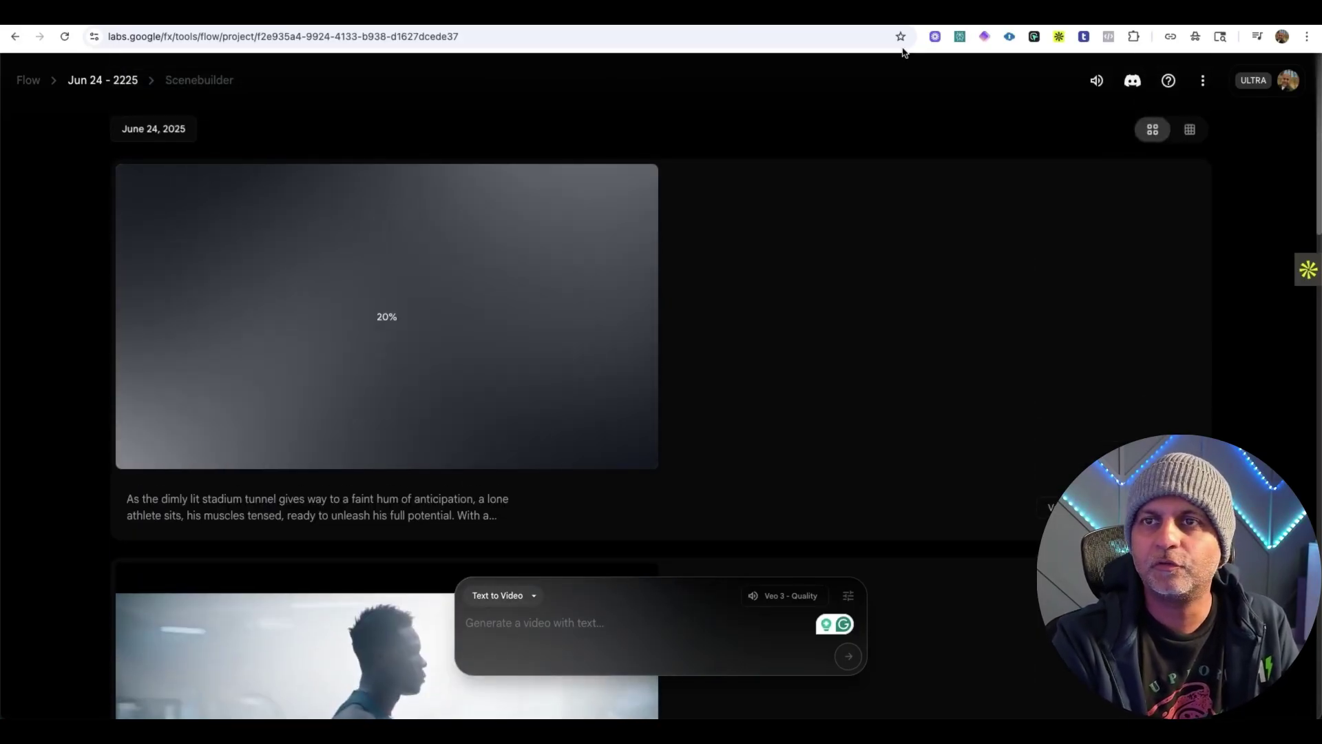
# Replace fal's input concept with the Scene 5 Movement & Motion breakdown copied from ChatGPT
pyautogui.click(1063, 23)
pyautogui.scroll(-4, 702, 359)
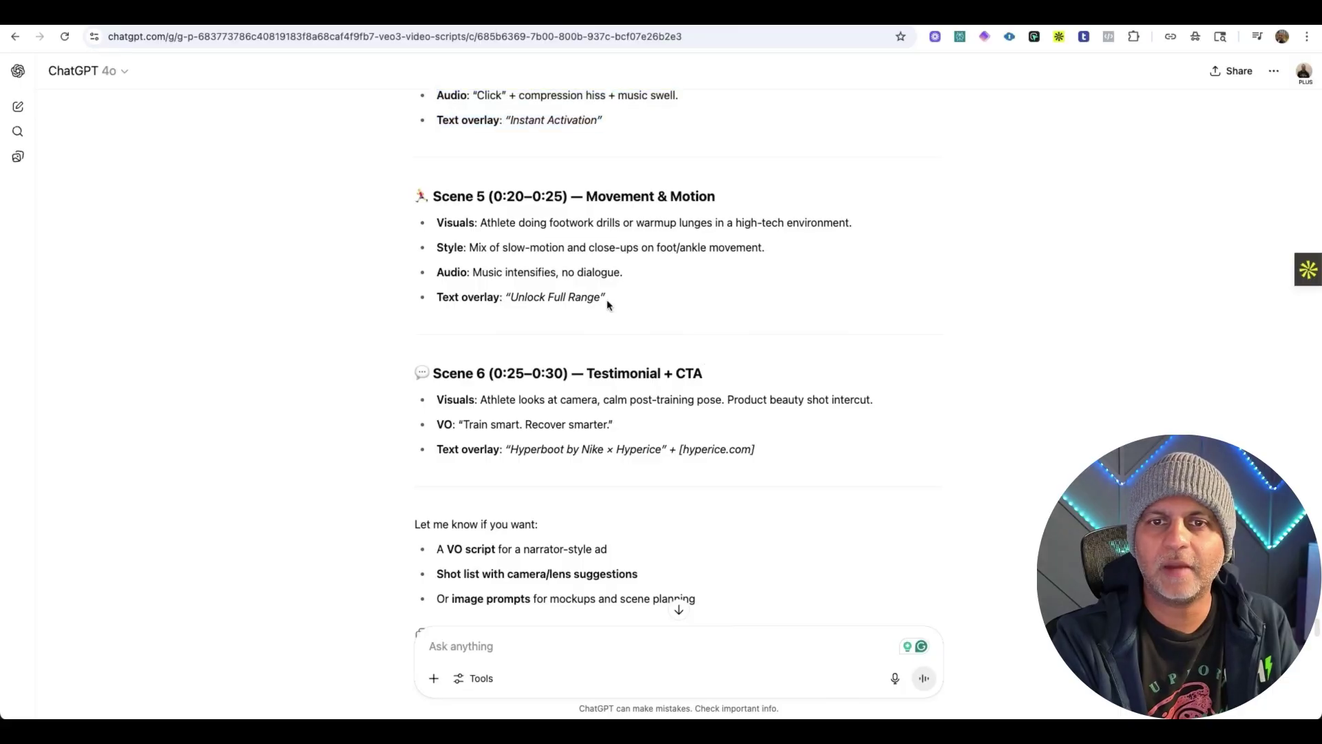
pyautogui.moveTo(607, 304); pyautogui.dragTo(436, 198)
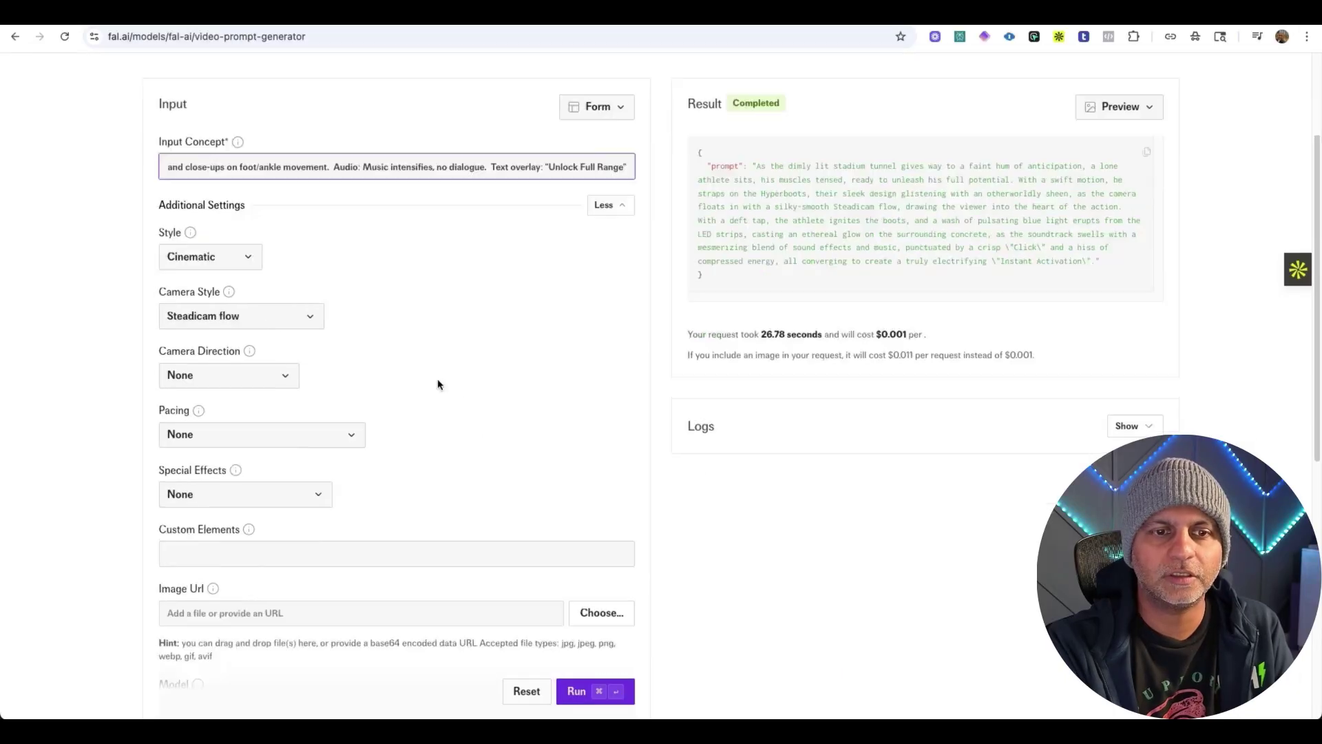
# Set the prompt length to Long and run the generator on the Scene 5 concept
pyautogui.scroll(-3, 439, 384)
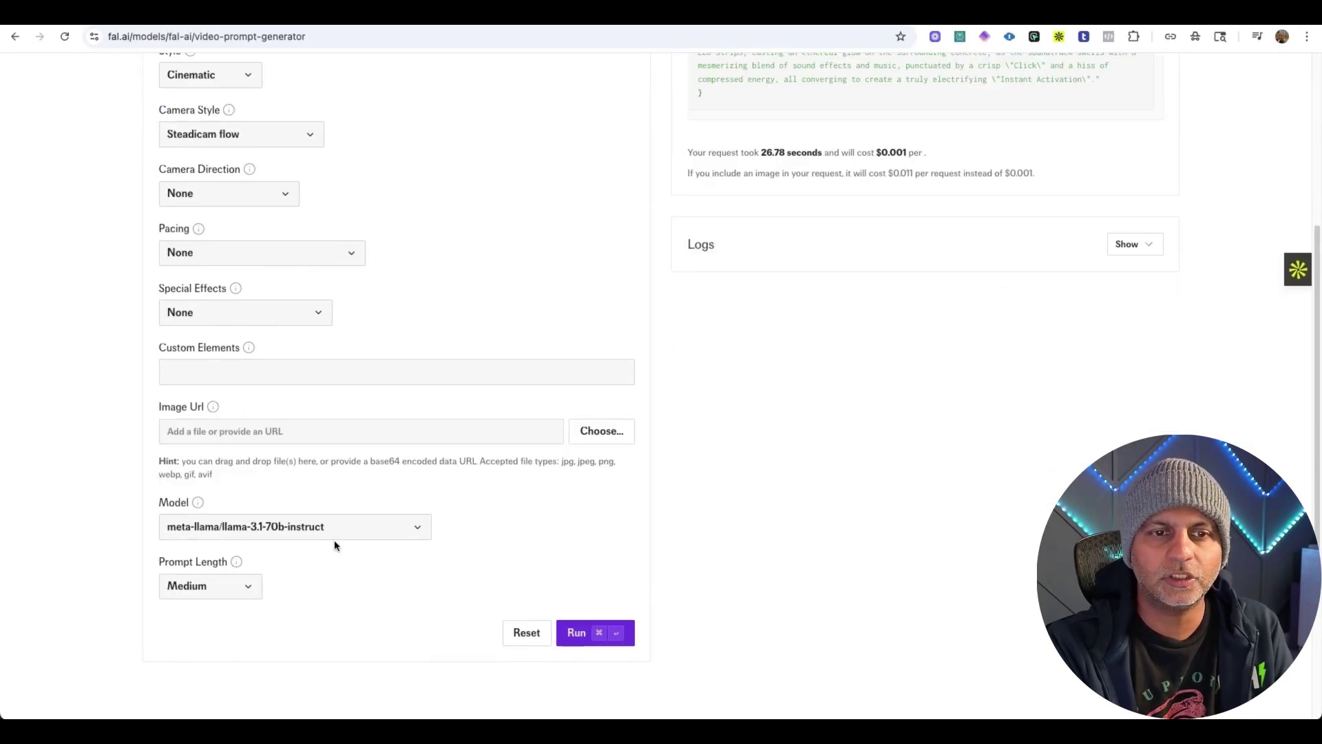
pyautogui.click(225, 588)
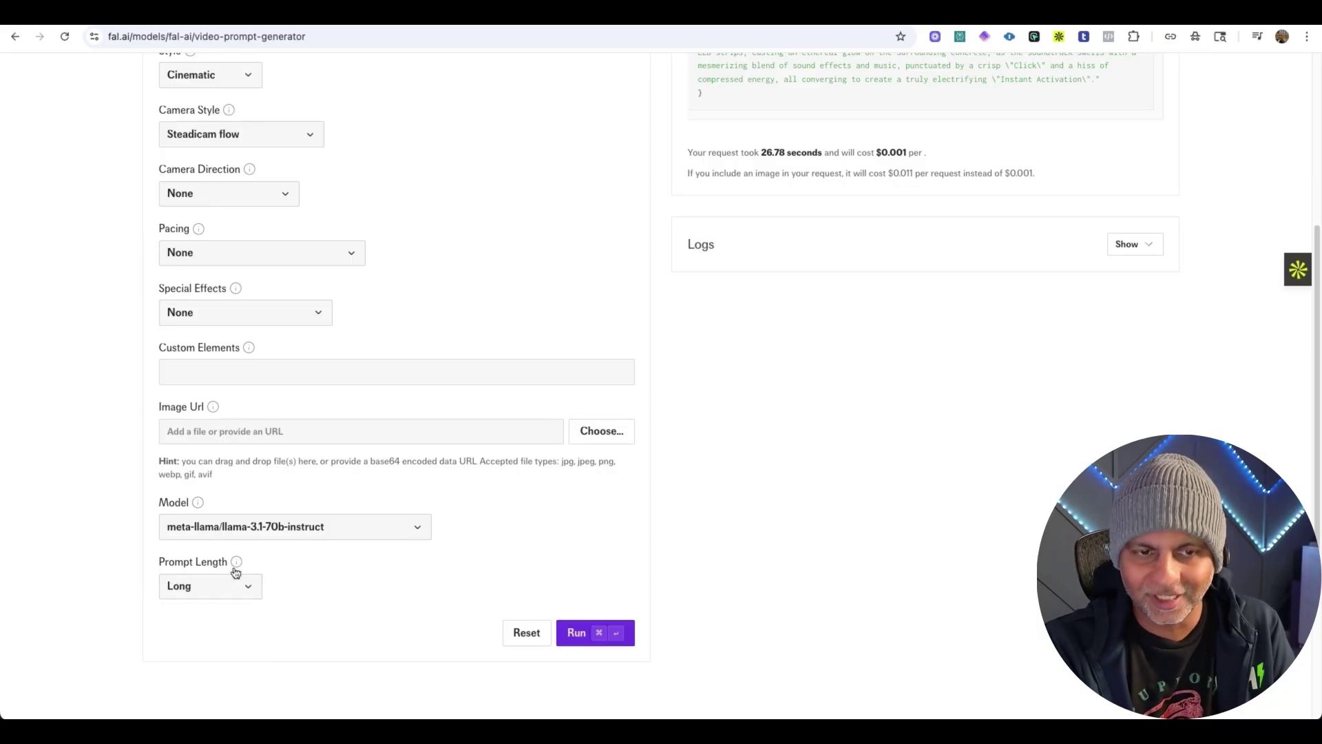
pyautogui.click(578, 633)
# Examine the request's processing time and read through the generated Scene 5 prompt
pyautogui.scroll(3, 909, 482)
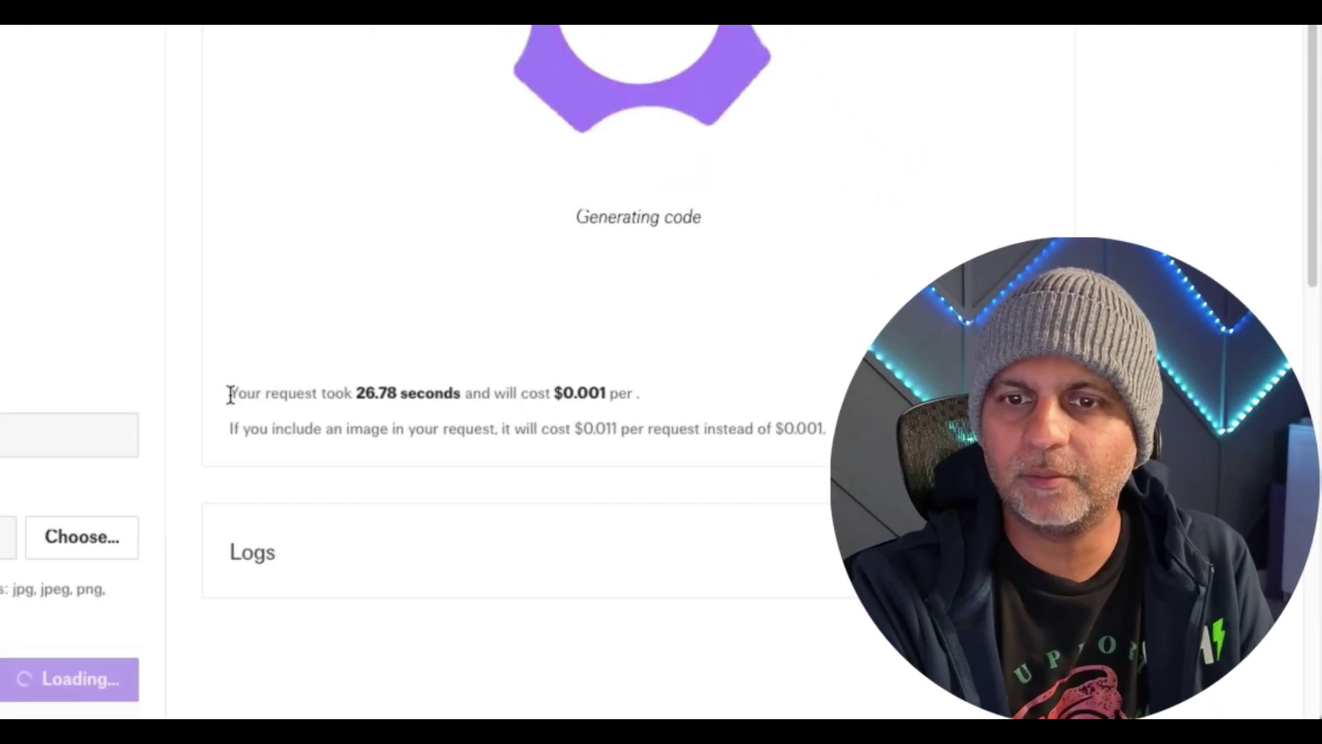
pyautogui.moveTo(352, 392); pyautogui.dragTo(493, 393)
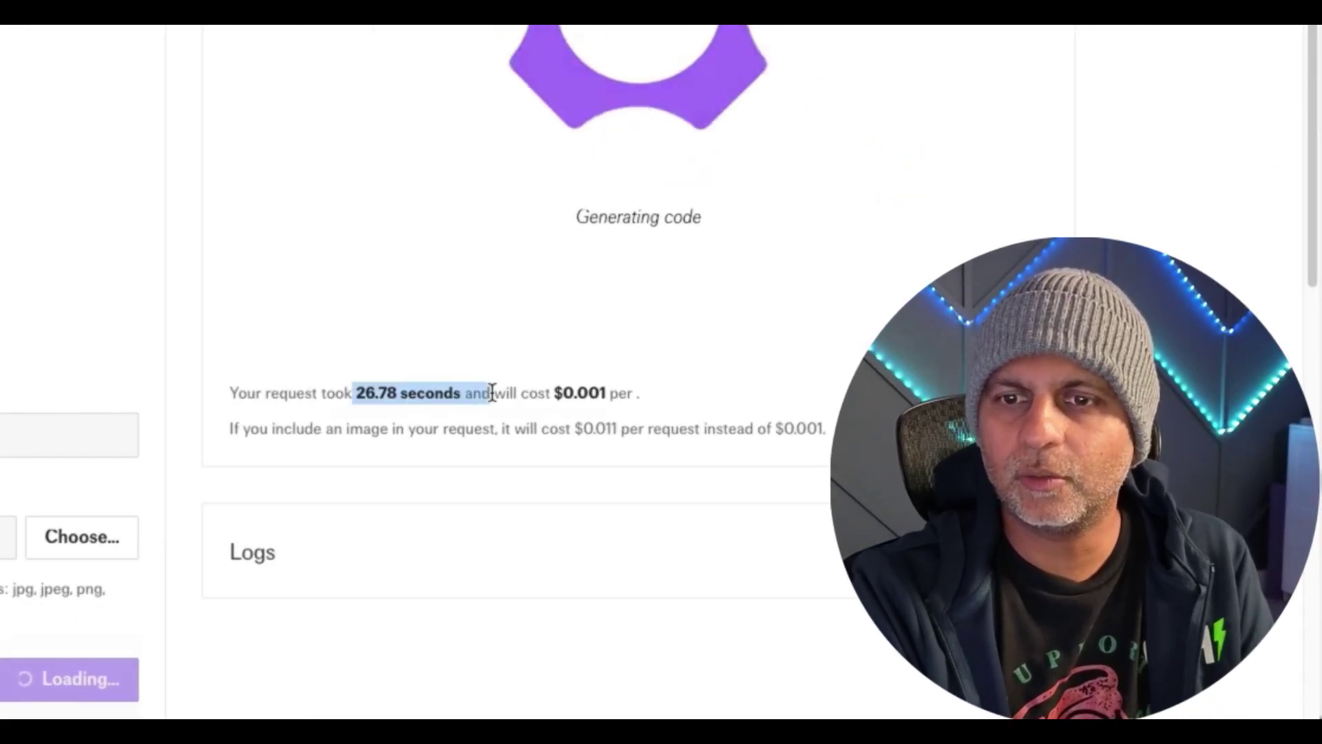
pyautogui.click(427, 398)
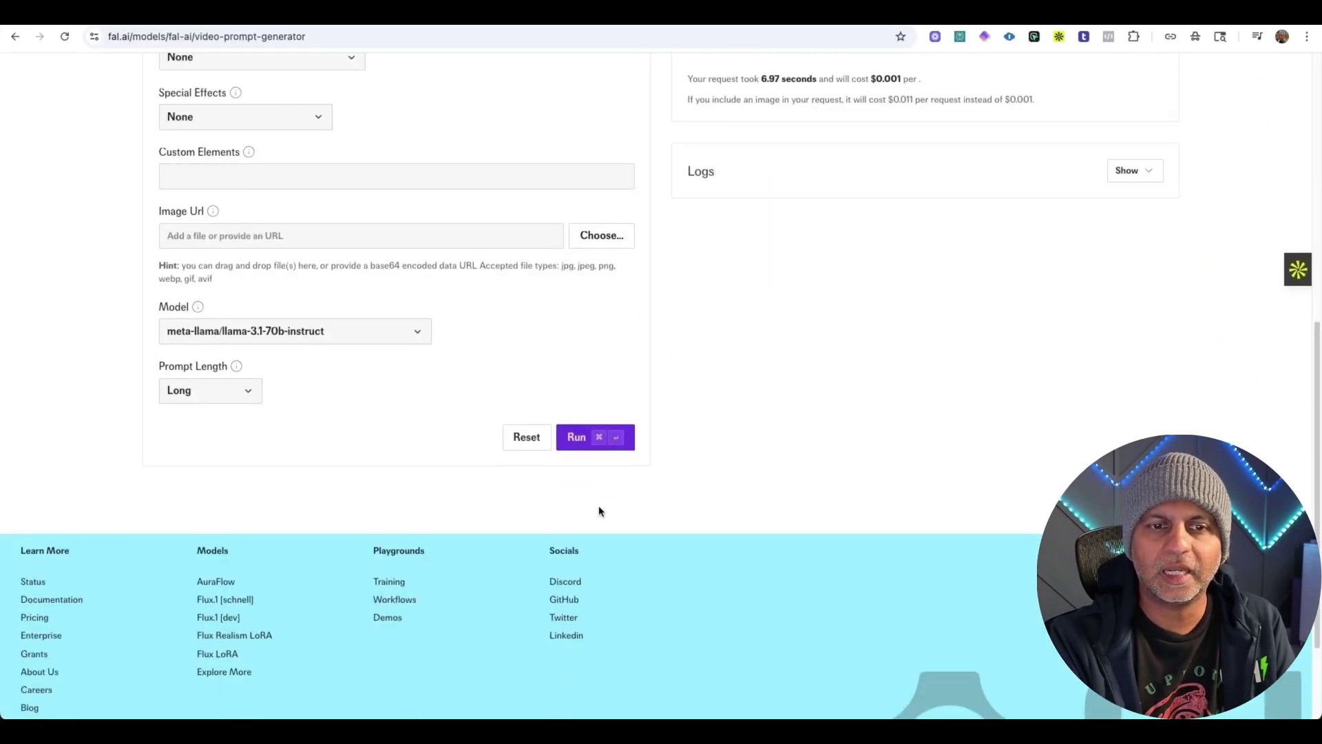
pyautogui.scroll(4, 599, 511)
pyautogui.scroll(3, 599, 510)
pyautogui.scroll(-2, 601, 511)
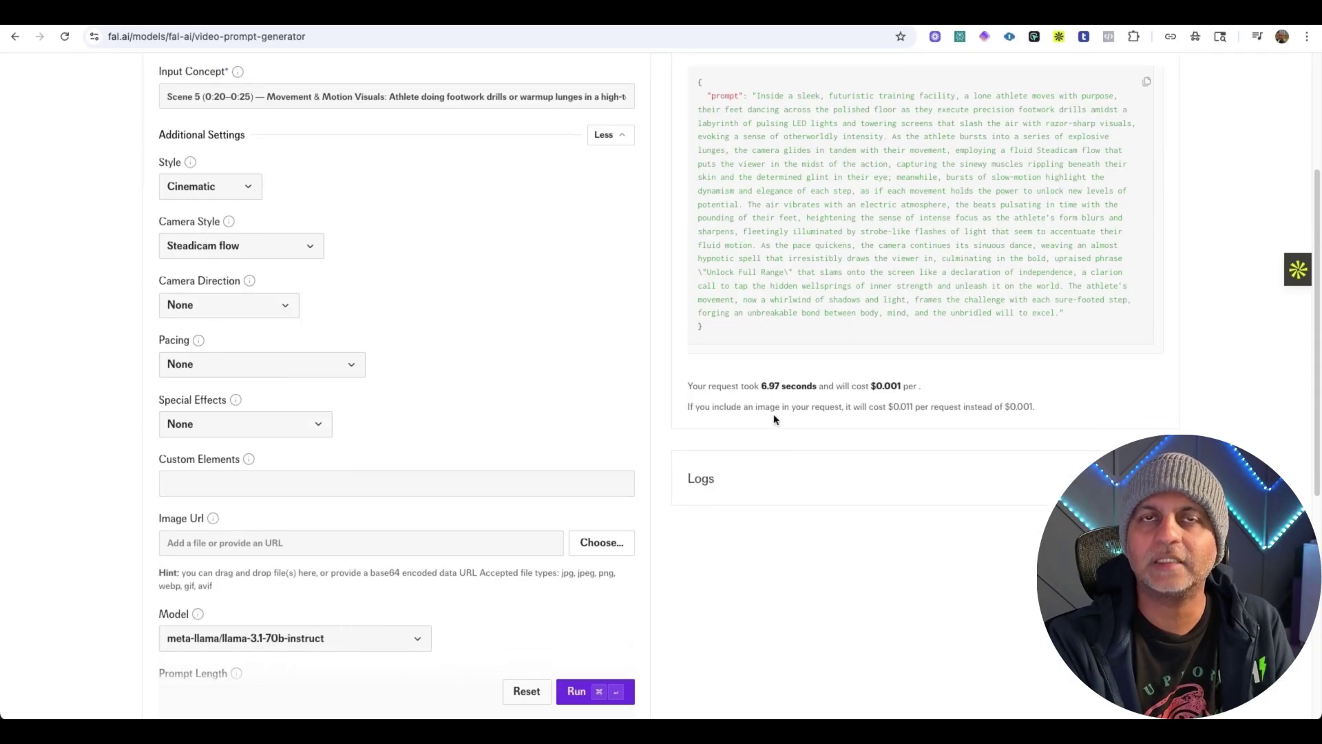
# Copy the generated Scene 5 prompt from fal into the Flow project's text-to-video prompt and generate the clip with Veo 3 - Quality
pyautogui.scroll(1, 774, 419)
pyautogui.moveTo(1056, 340); pyautogui.dragTo(770, 130)
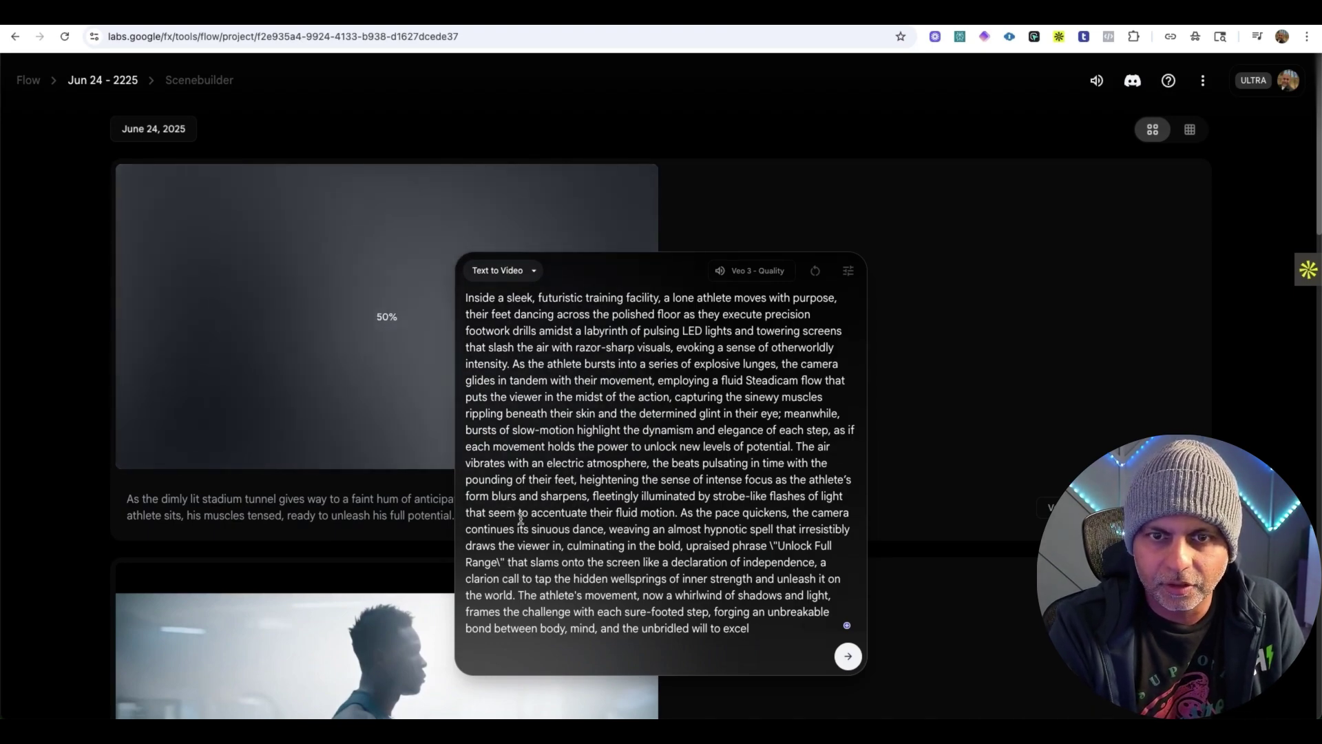
pyautogui.click(848, 656)
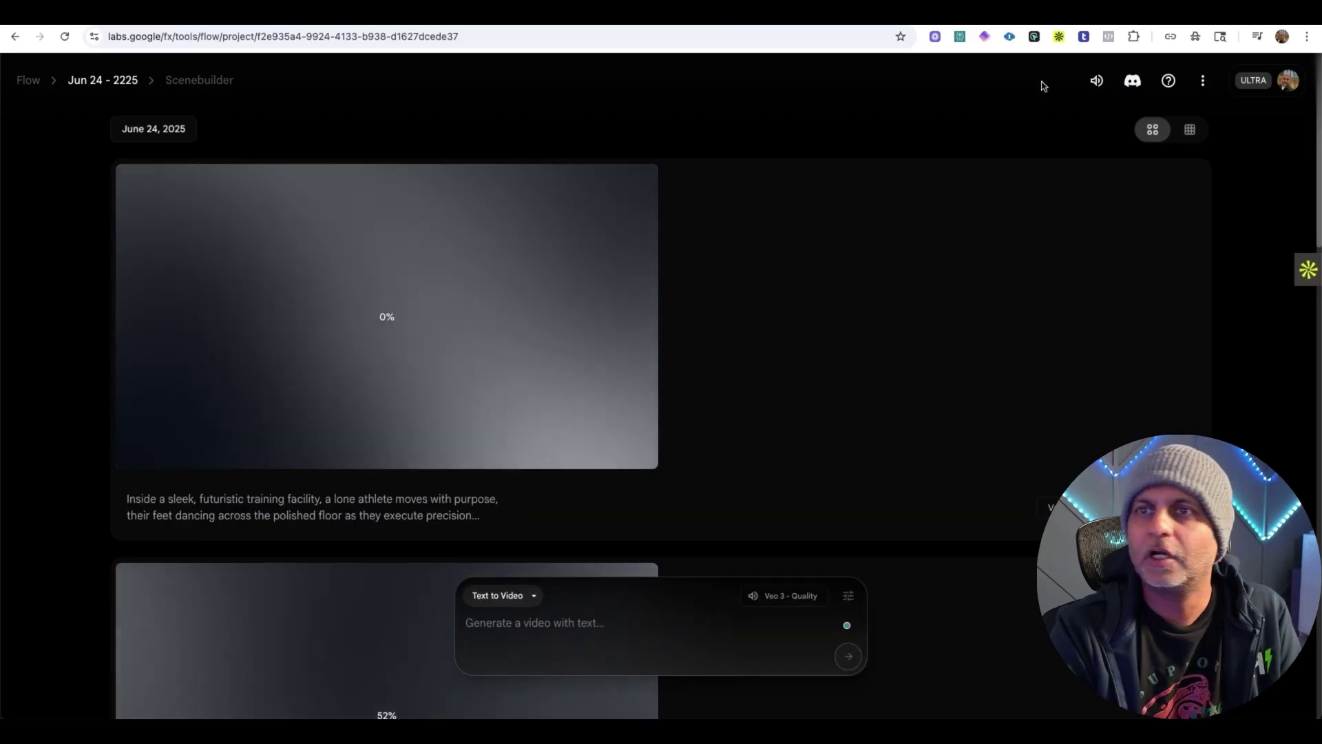
# Replace fal's input concept with the Scene 6 Testimonial + CTA breakdown copied from ChatGPT and run the generator
pyautogui.click(1057, 13)
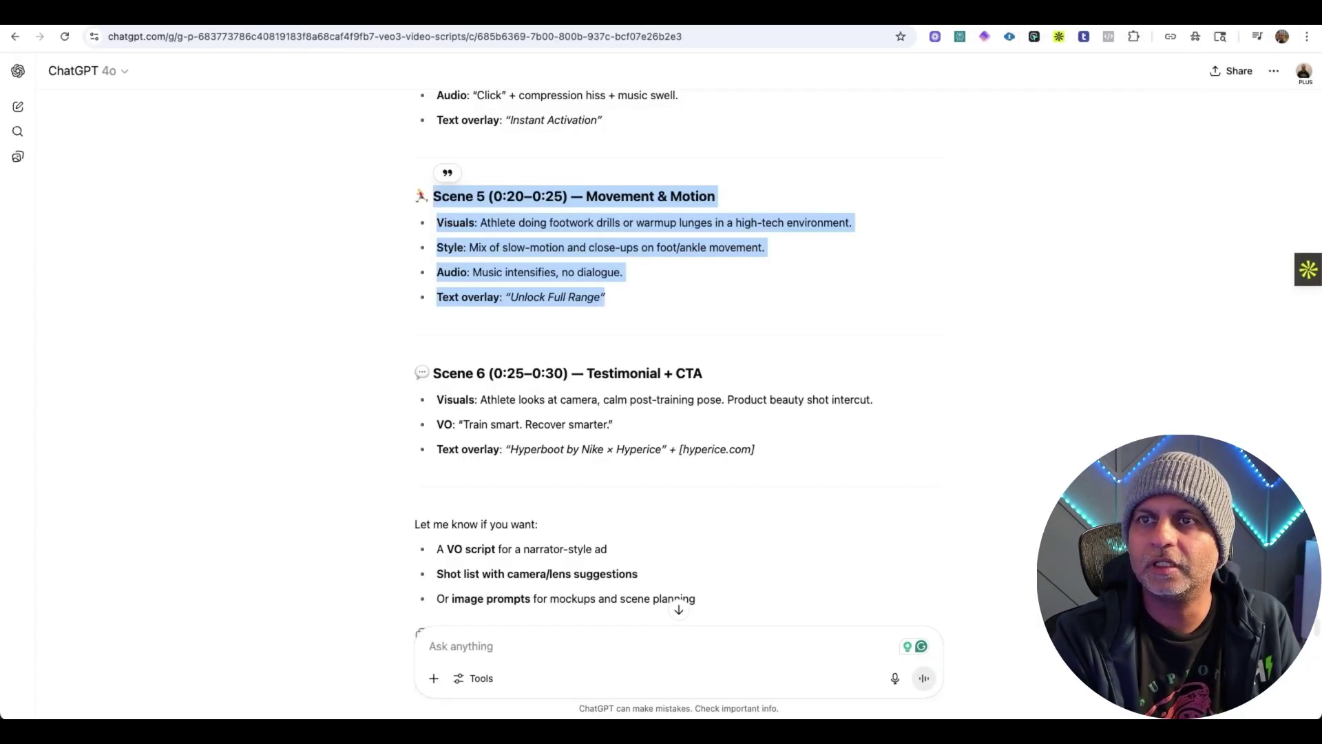
pyautogui.moveTo(759, 460); pyautogui.dragTo(437, 373)
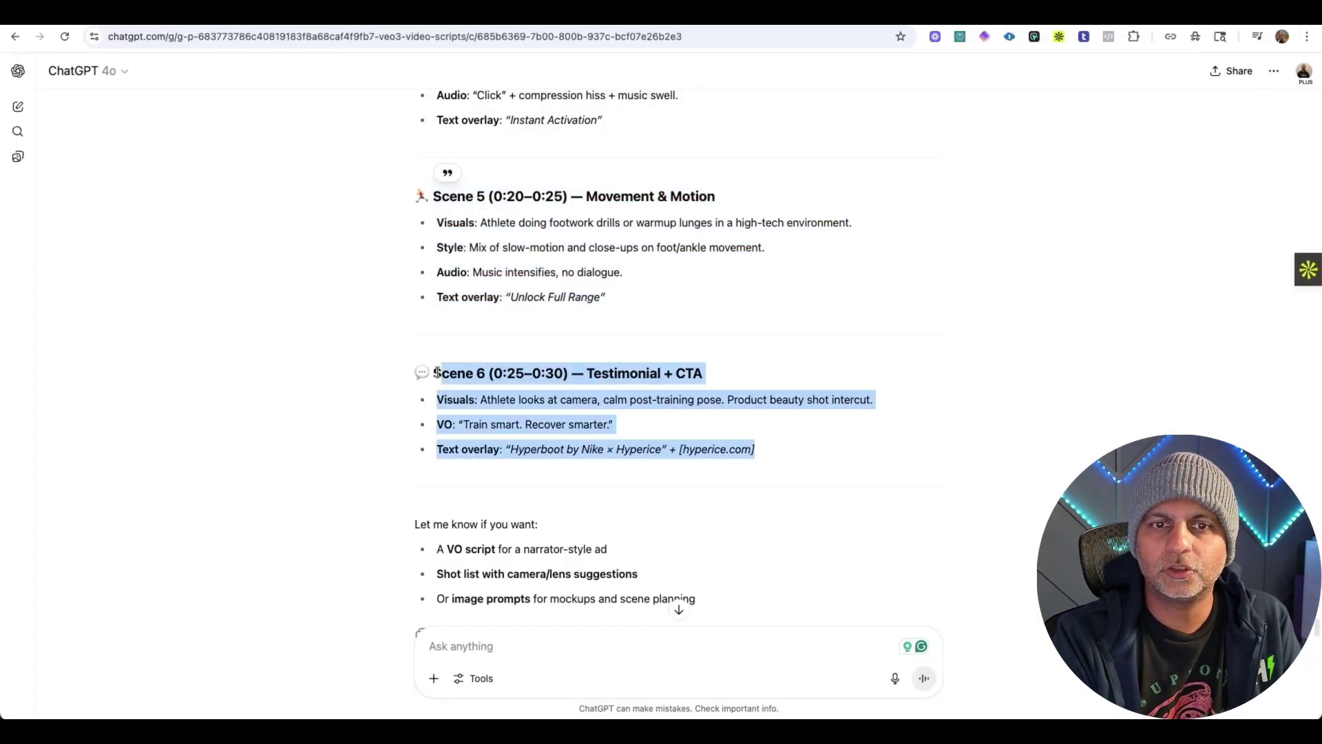
pyautogui.click(1148, 14)
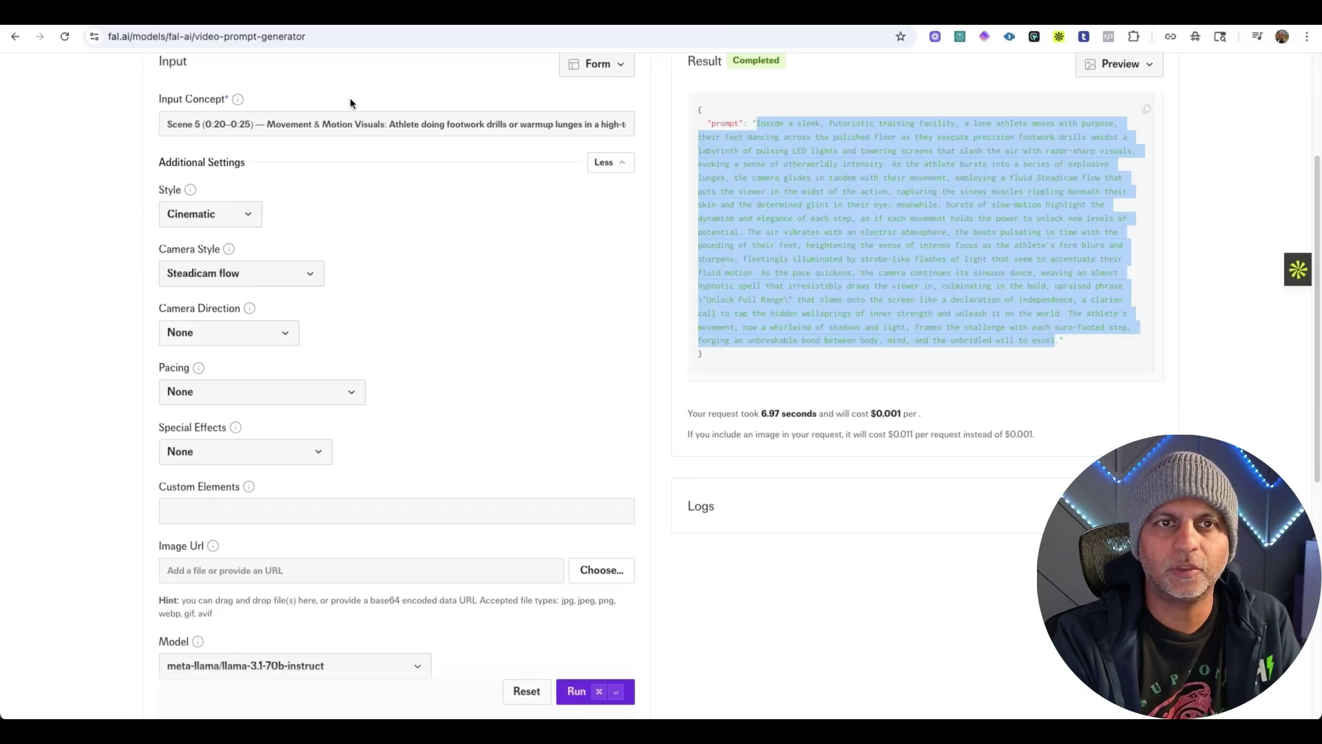
pyautogui.click(344, 118)
pyautogui.press('super+v')
pyautogui.press('super+Return')
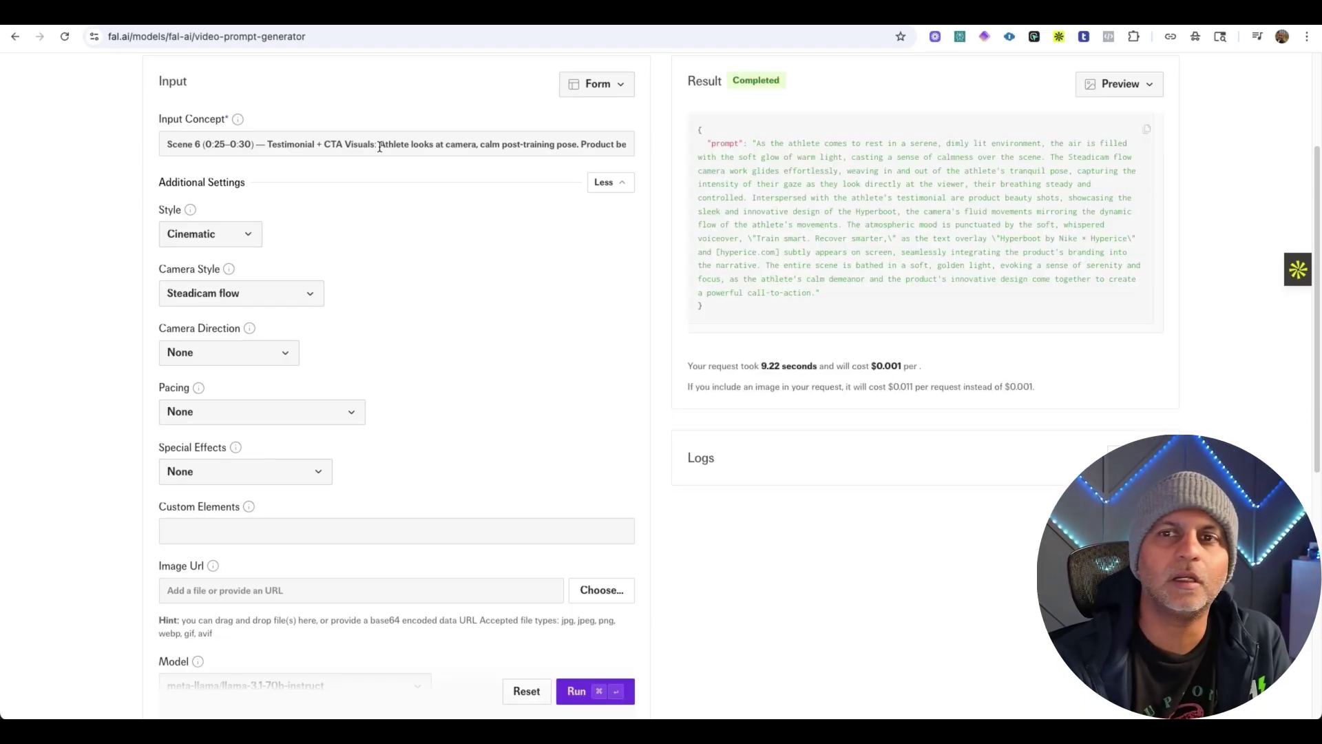
# Check the prompt length setting, copy the generated Scene 6 prompt, and switch back to the Flow project
pyautogui.scroll(-7, 418, 161)
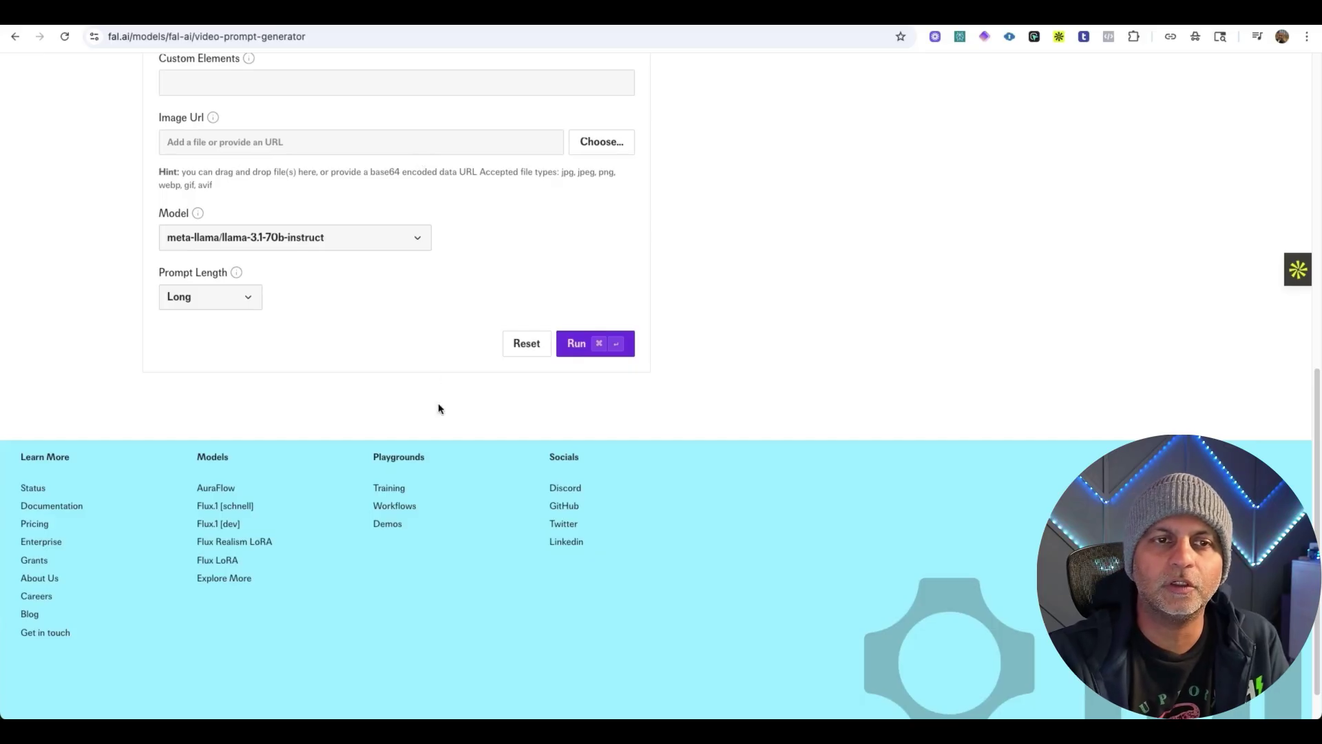
pyautogui.scroll(6, 438, 409)
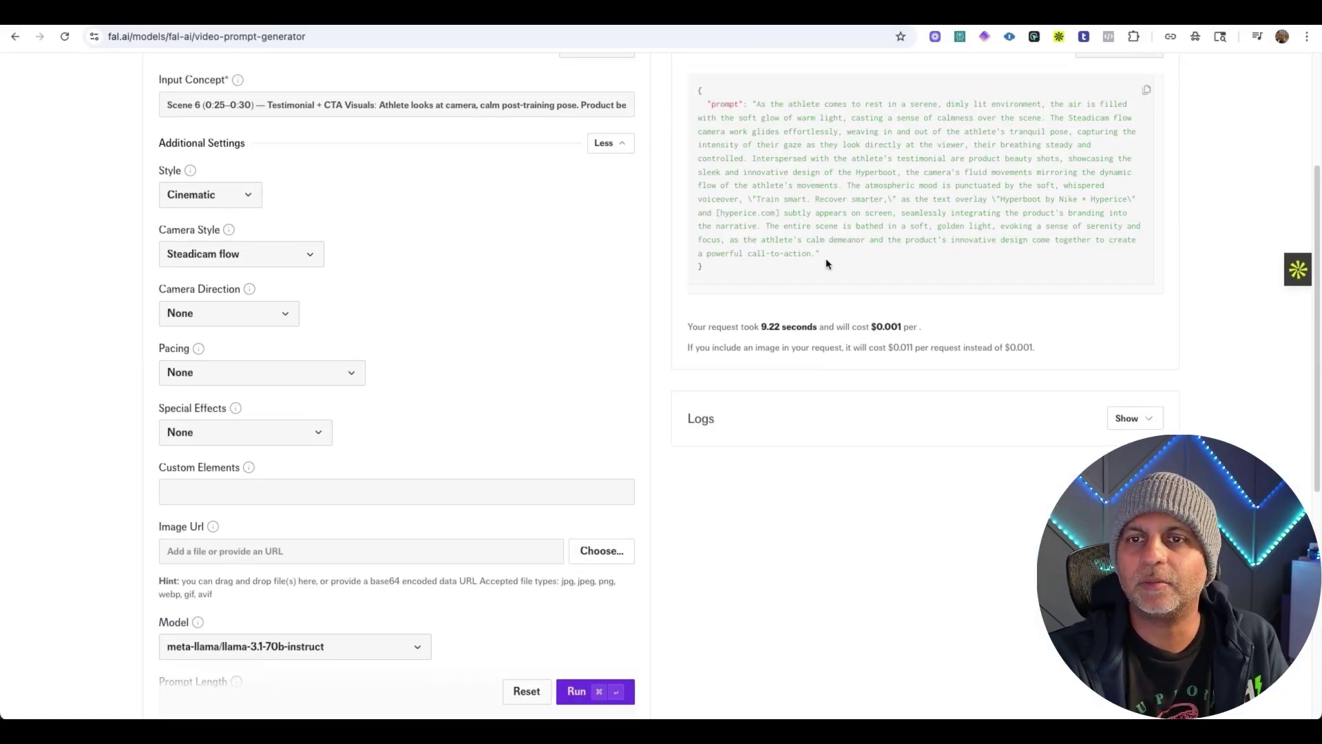
pyautogui.moveTo(827, 264); pyautogui.dragTo(759, 114)
pyautogui.hotkey('ctrl', 'Tab')
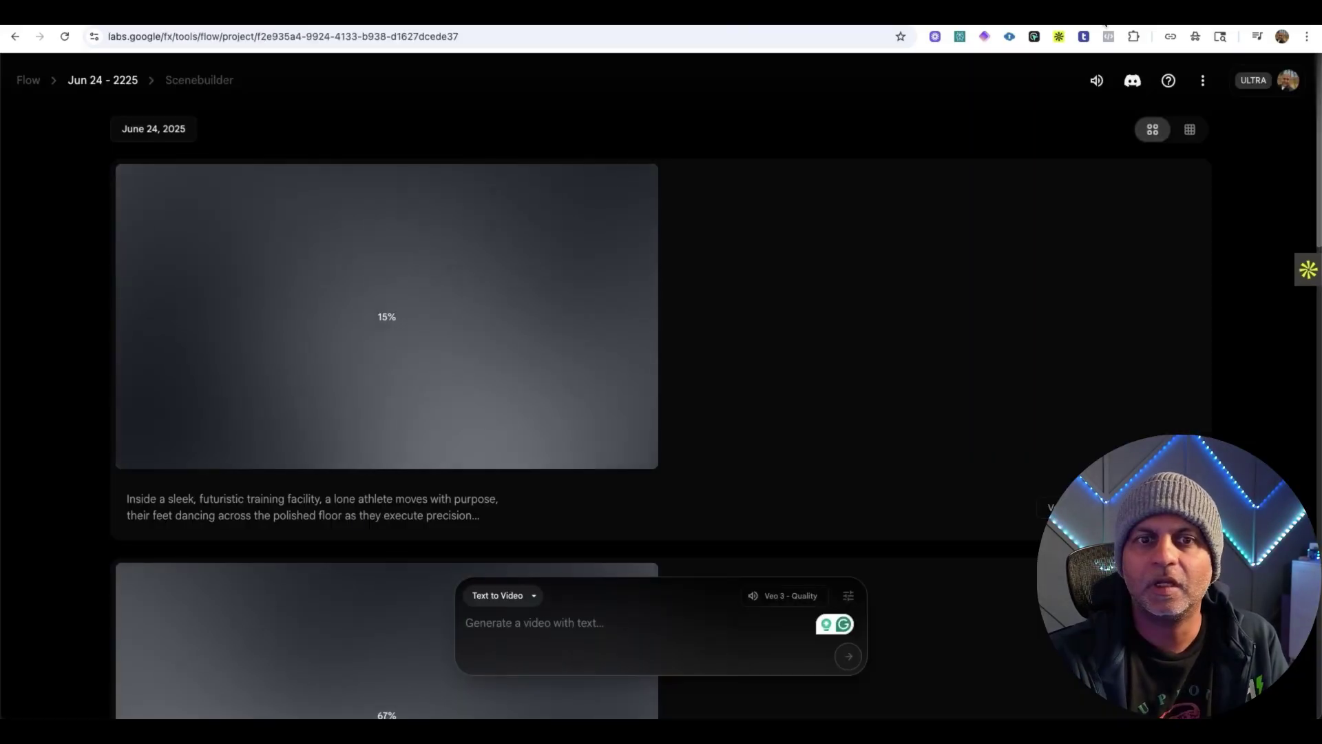
# Look through the project's generated clips, including the stadium tunnel, misty gym and Hyperboot scenes
pyautogui.scroll(-4, 722, 401)
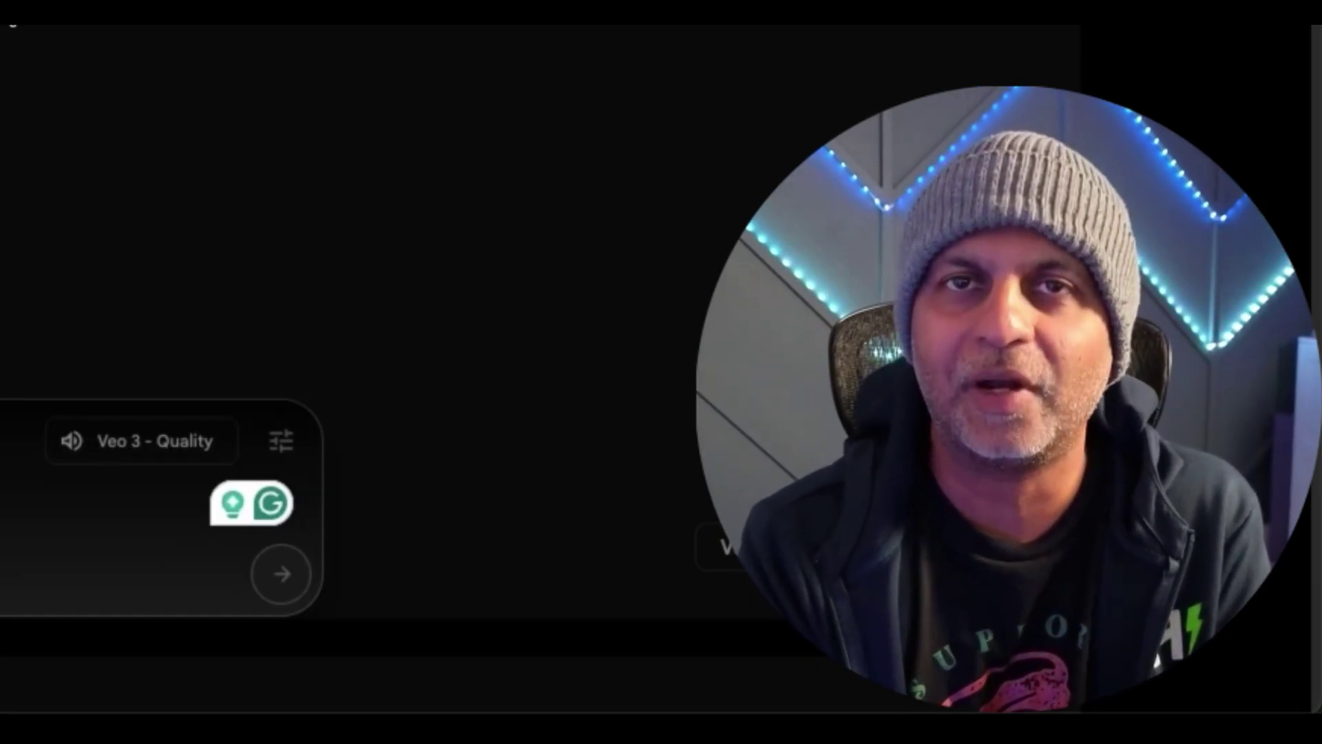
pyautogui.scroll(-12, 869, 206)
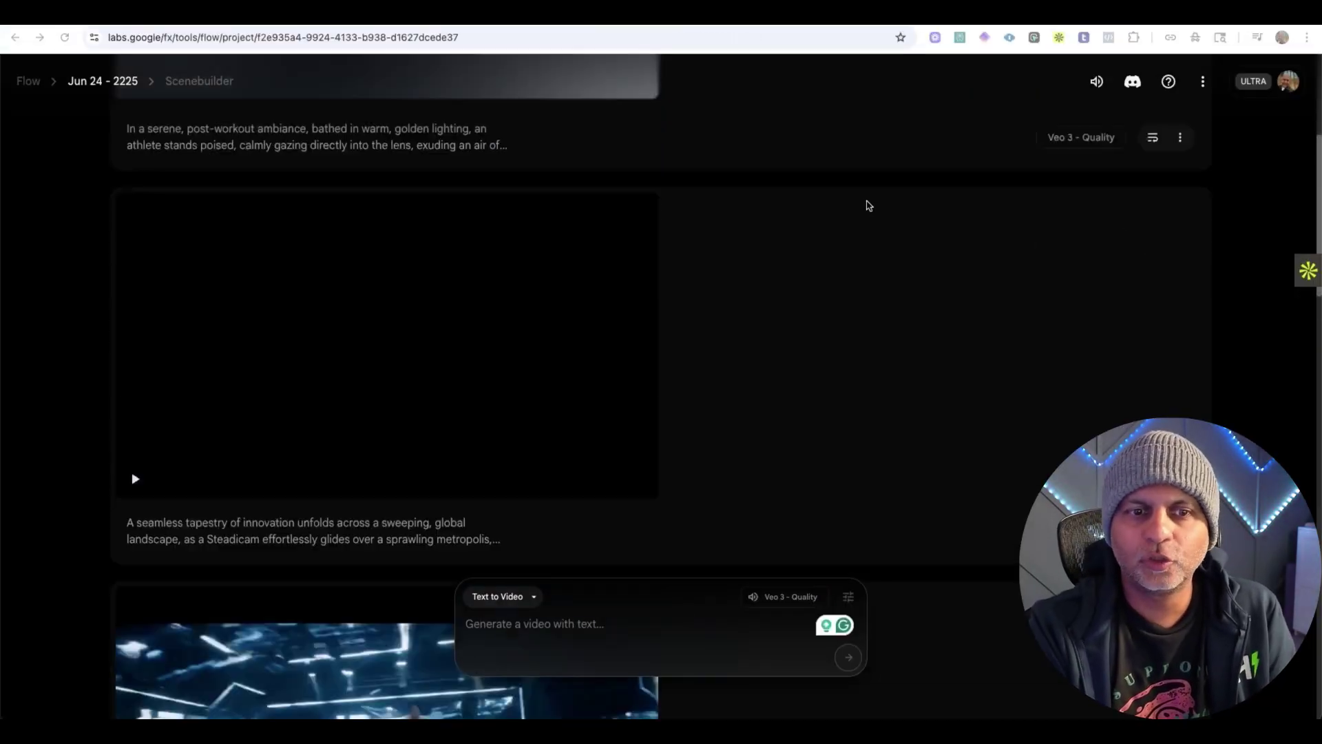
pyautogui.scroll(-6, 869, 205)
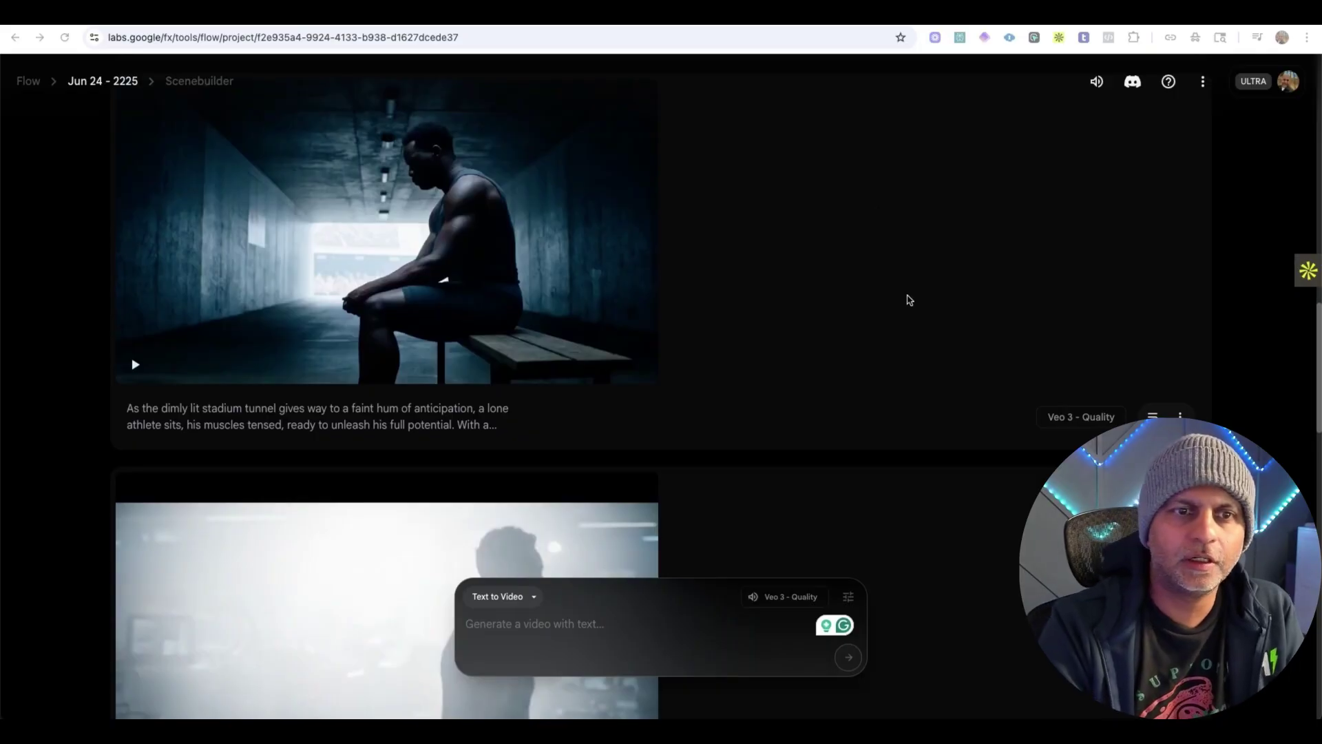
pyautogui.scroll(-10, 910, 300)
pyautogui.scroll(6, 865, 266)
pyautogui.scroll(-4, 448, 346)
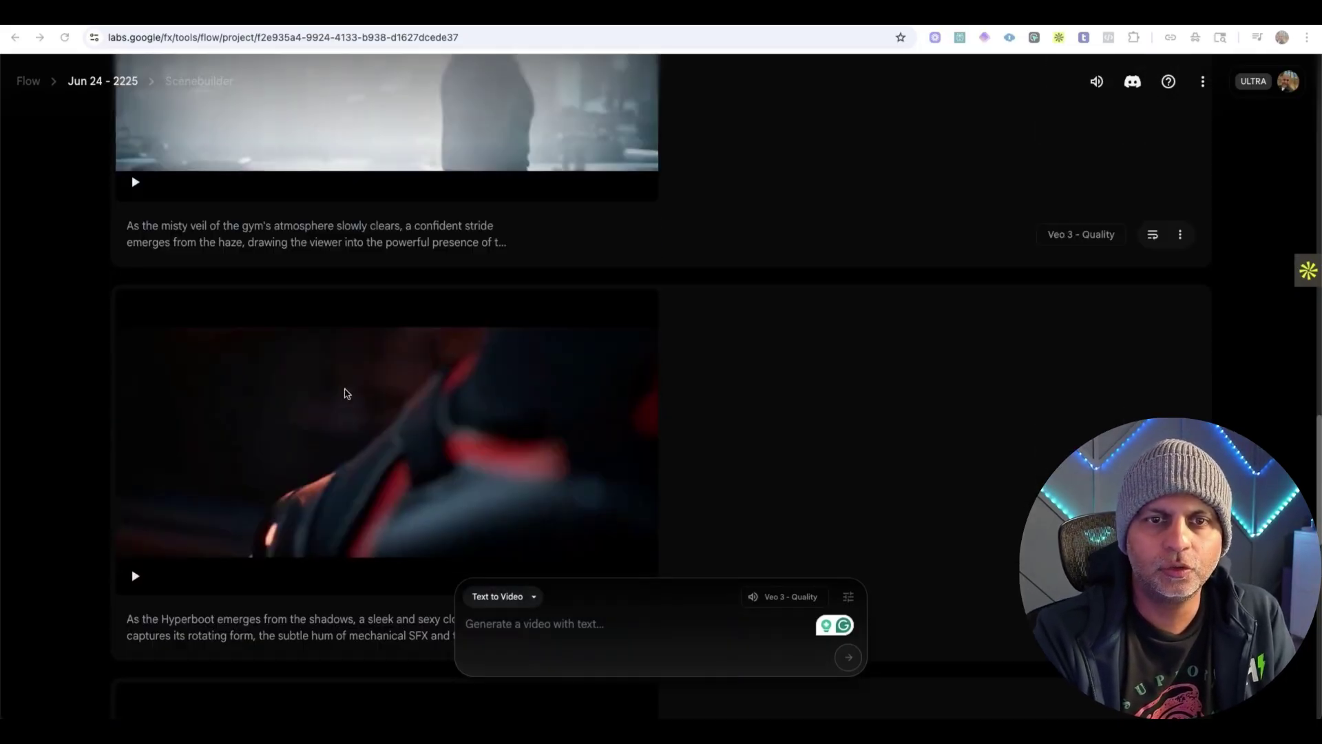
pyautogui.scroll(8, 887, 376)
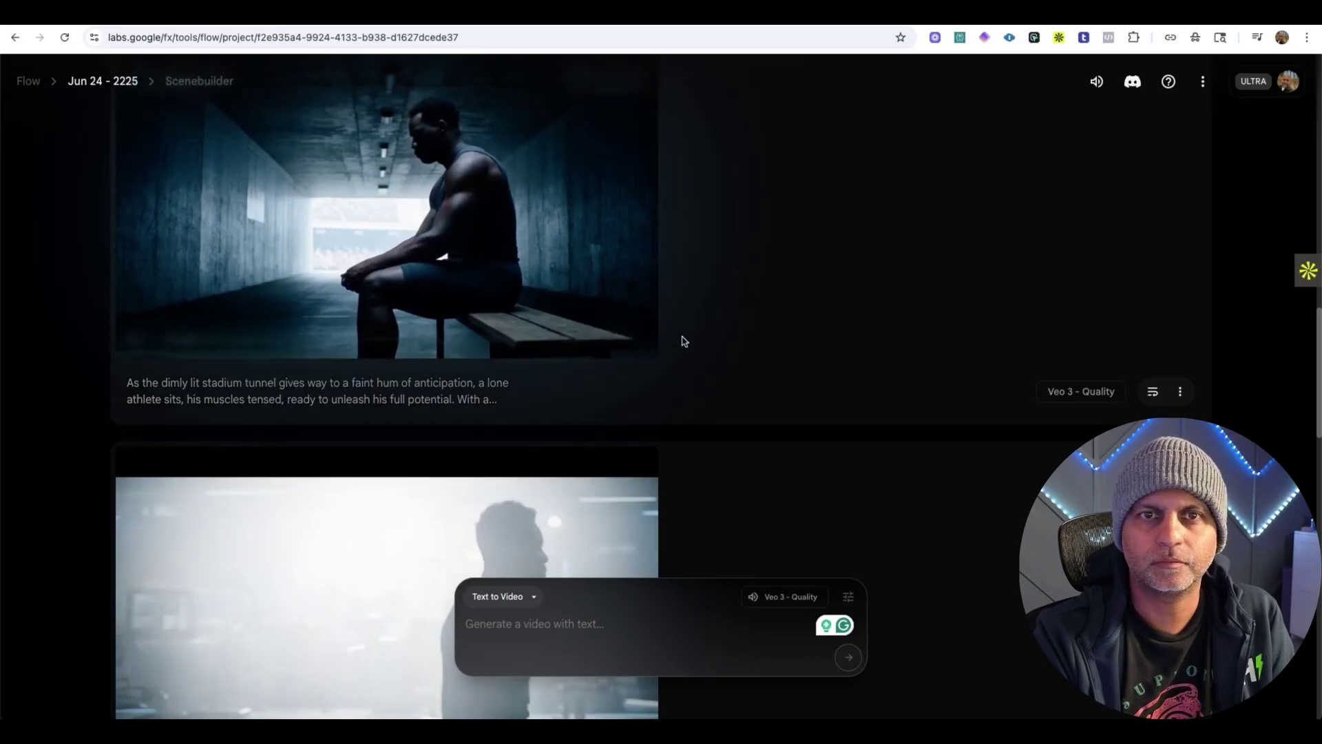
pyautogui.scroll(1, 769, 332)
pyautogui.scroll(1, 768, 332)
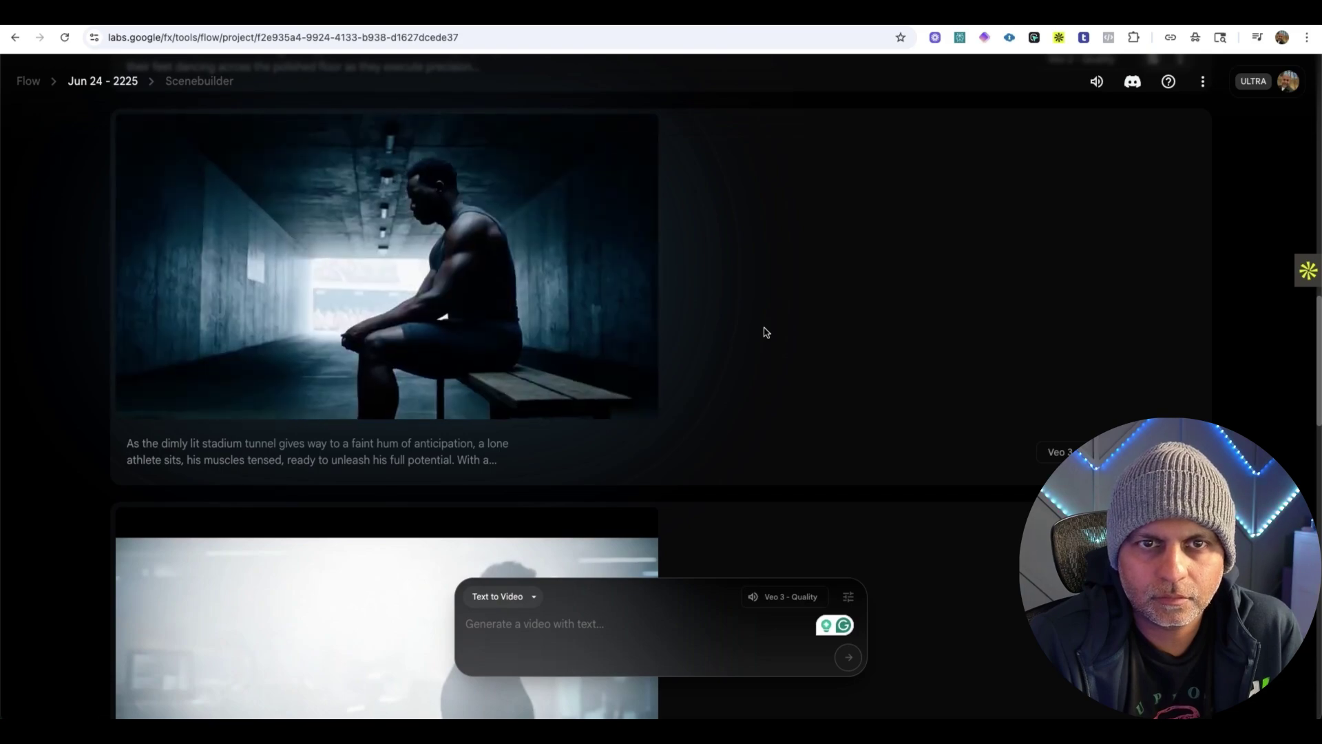
# Play the Scene 5 futuristic training facility clip and pause it near its end
pyautogui.scroll(6, 724, 349)
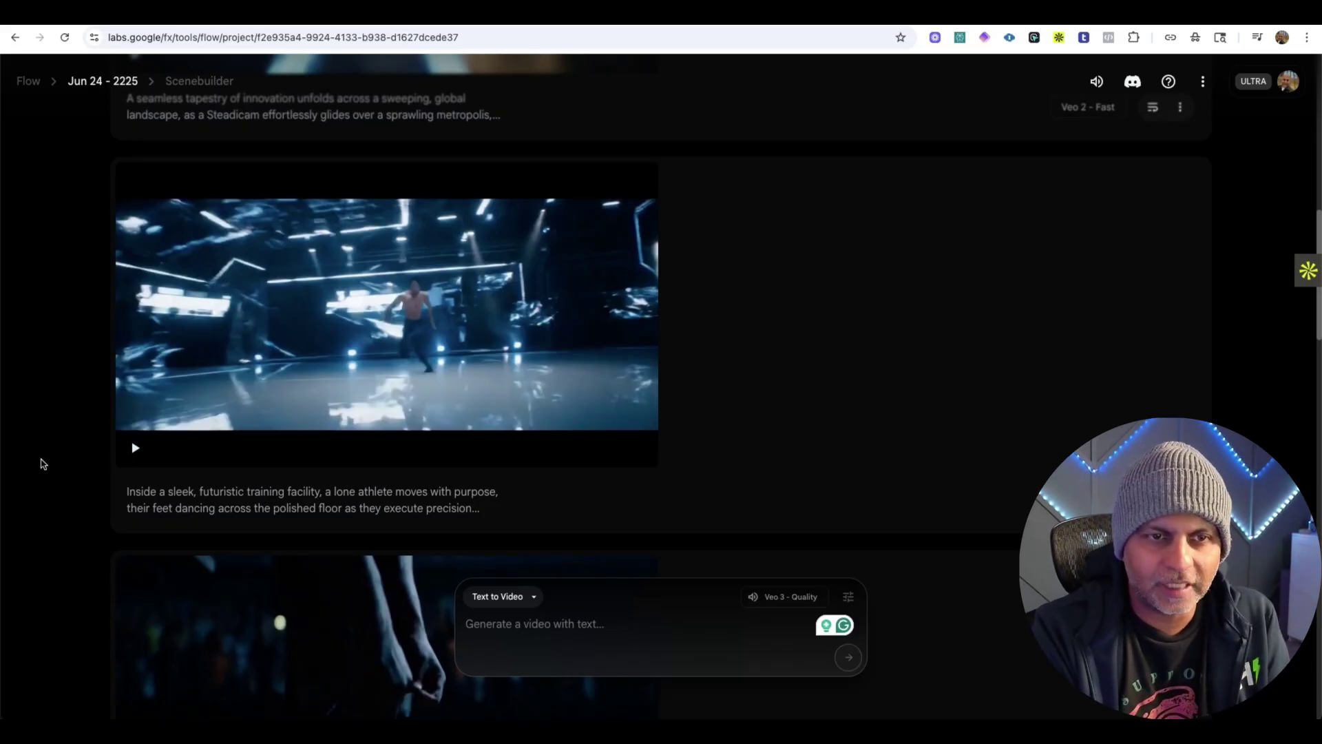
pyautogui.moveTo(124, 449)
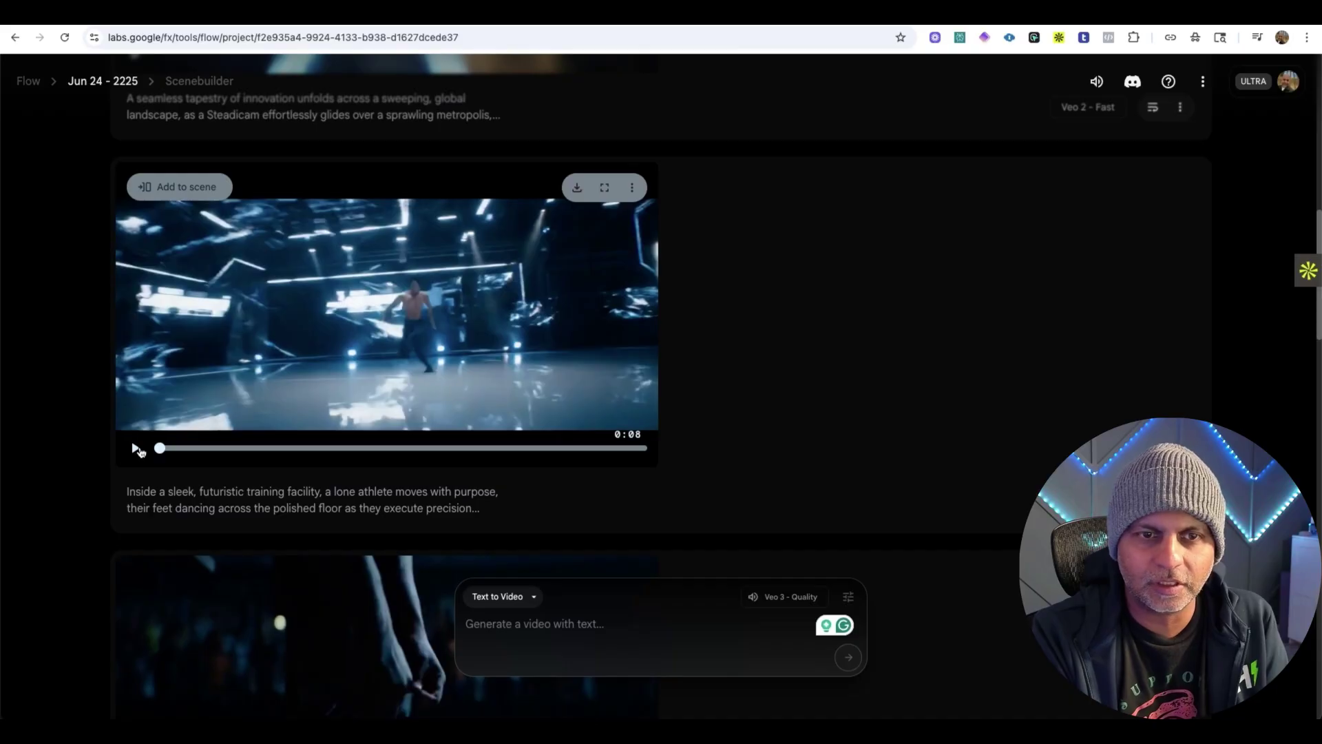
pyautogui.click(135, 448)
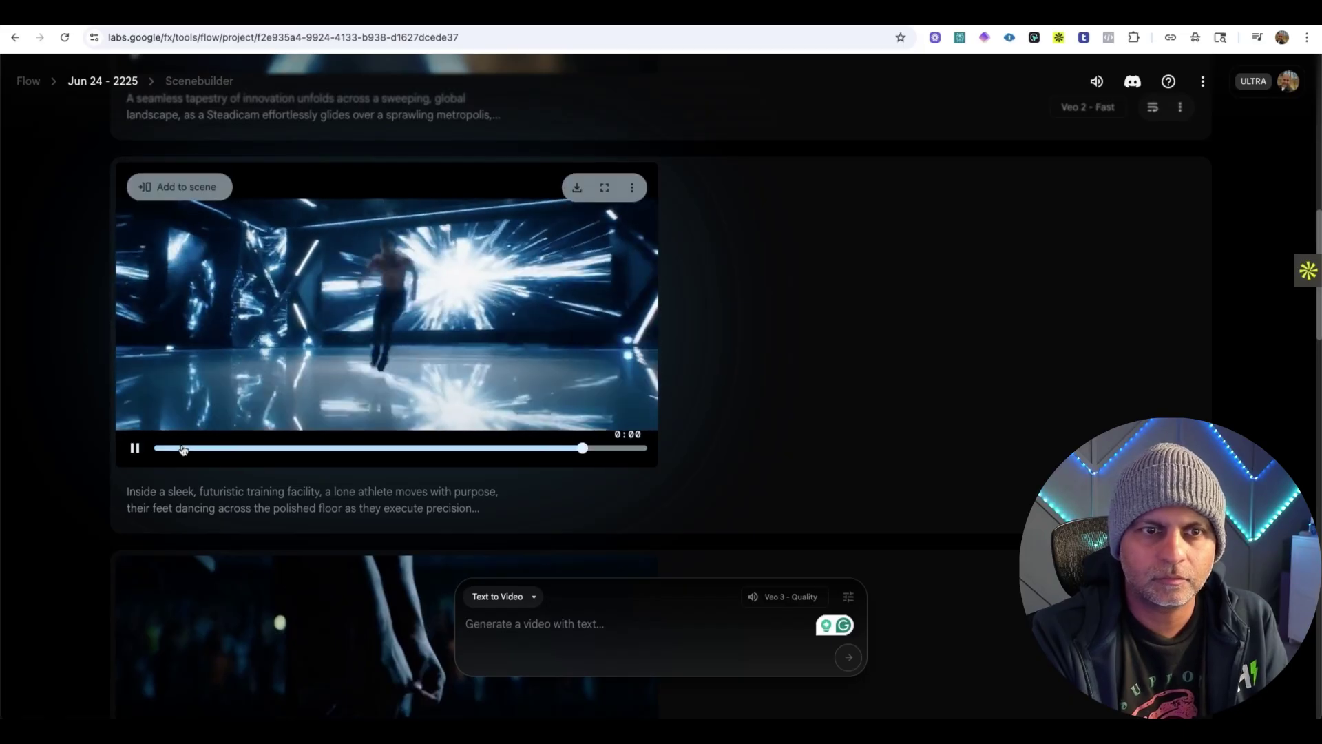
pyautogui.click(135, 448)
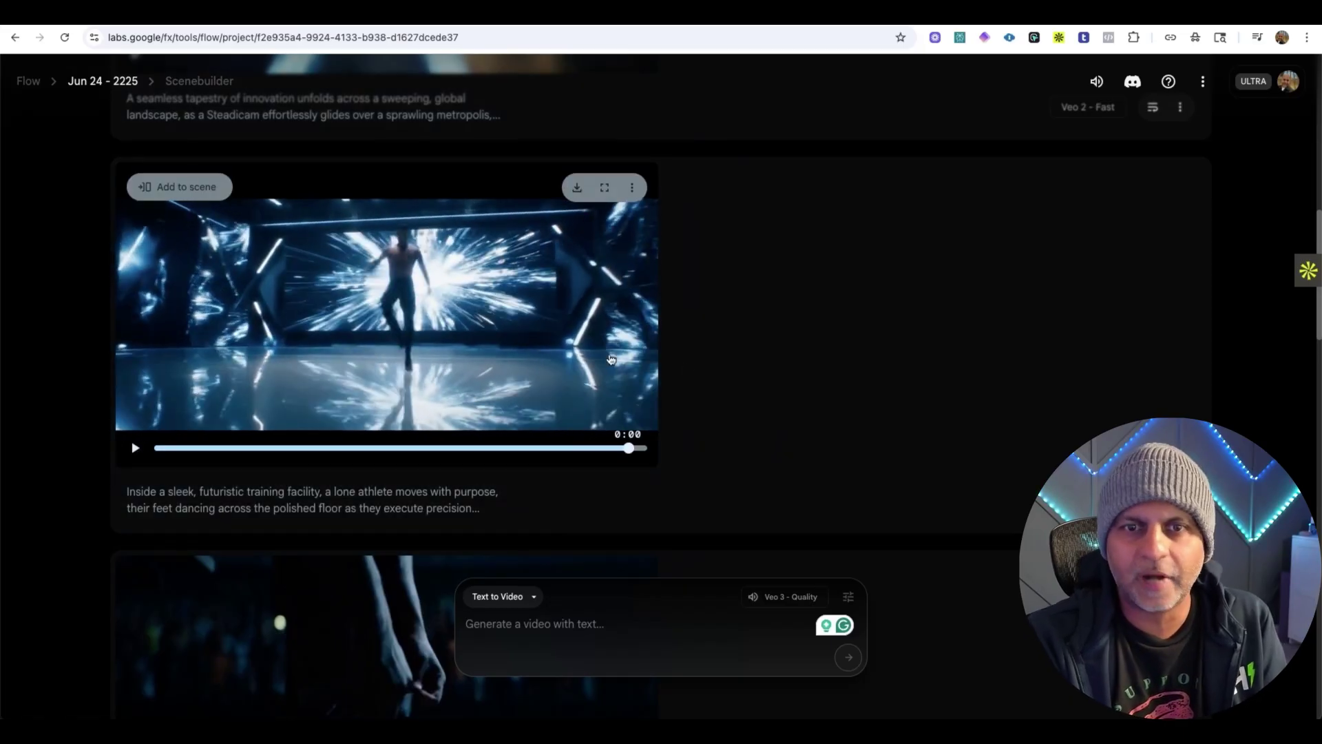
# Play the Veo 2 "seamless tapestry of innovation" clip and the Scene 6 post-workout athlete clip
pyautogui.scroll(10, 750, 370)
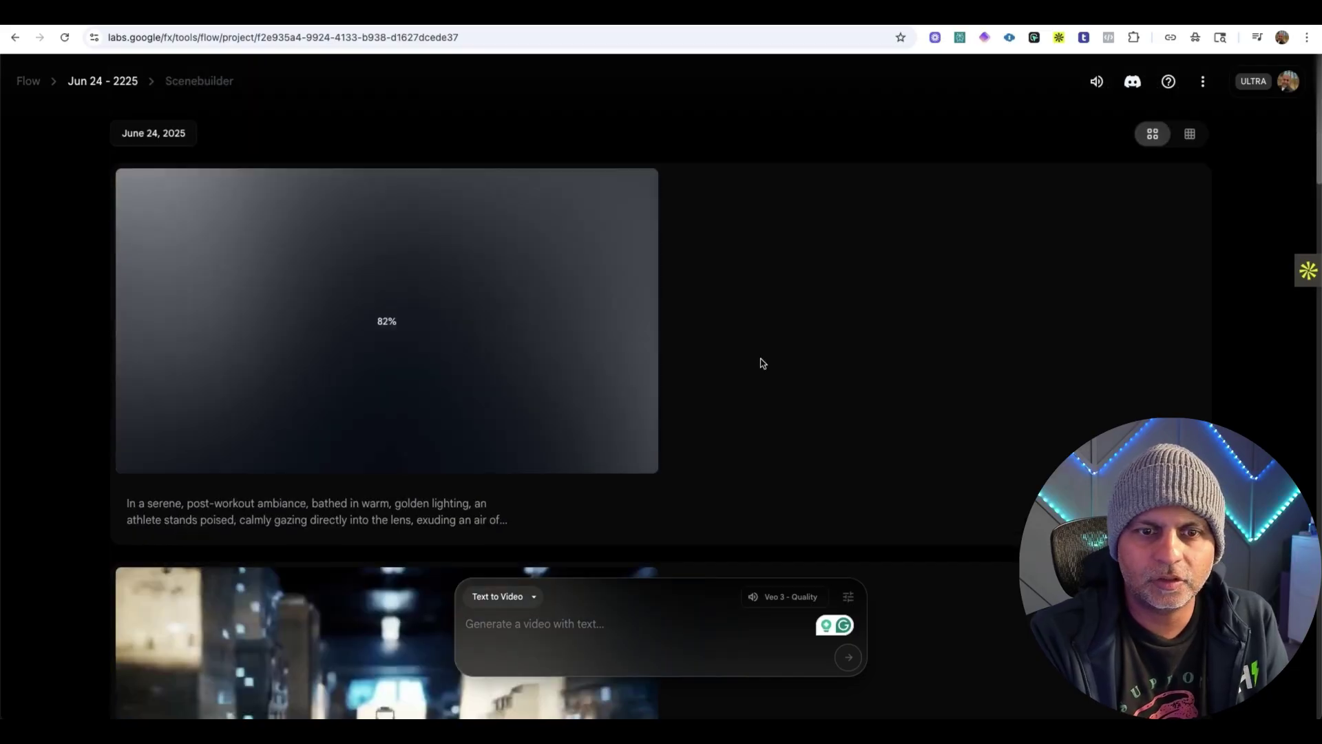
pyautogui.scroll(-7, 761, 363)
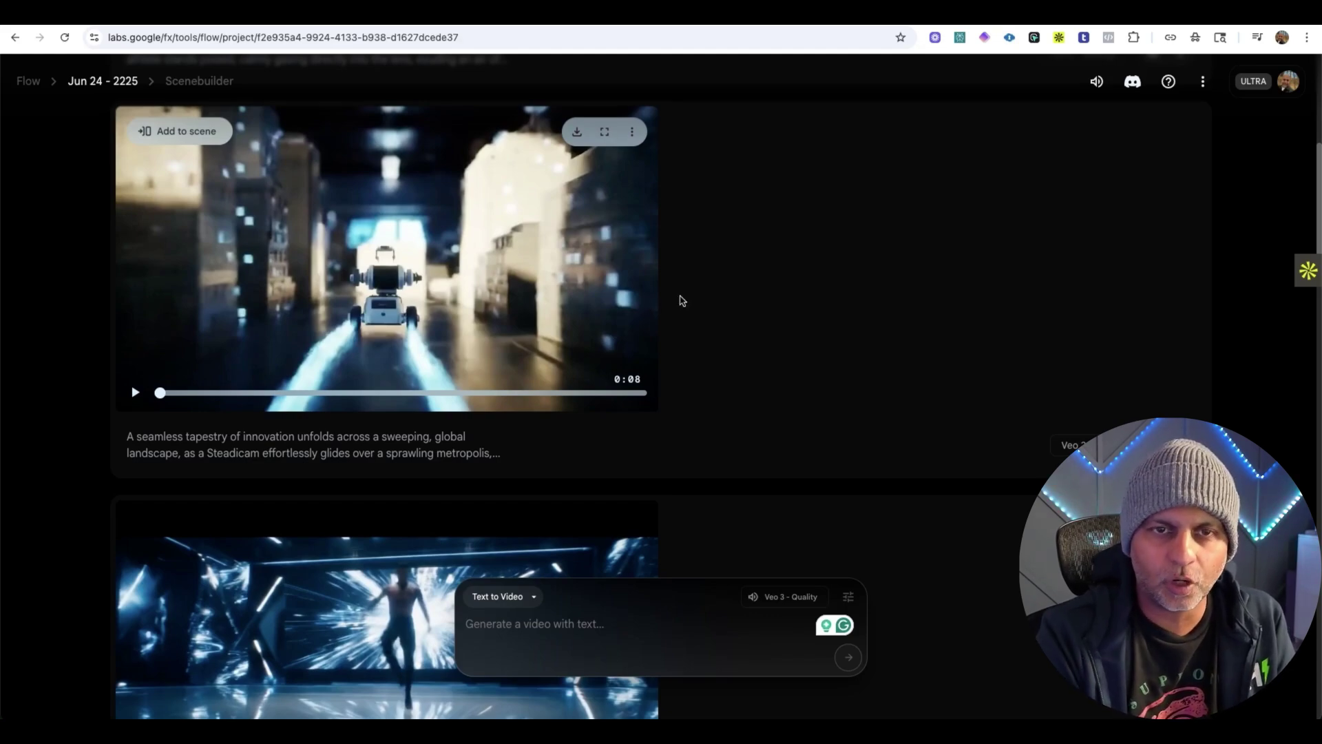
pyautogui.click(136, 398)
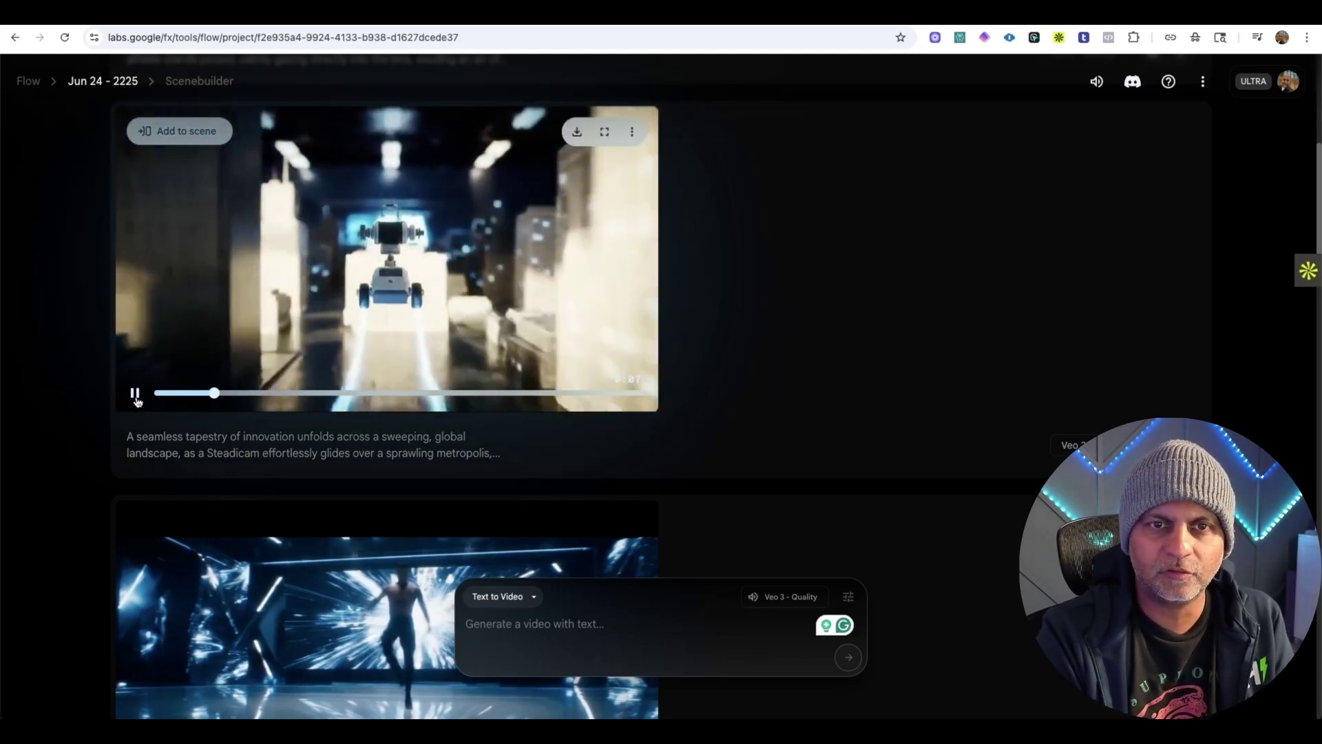
pyautogui.scroll(7, 701, 378)
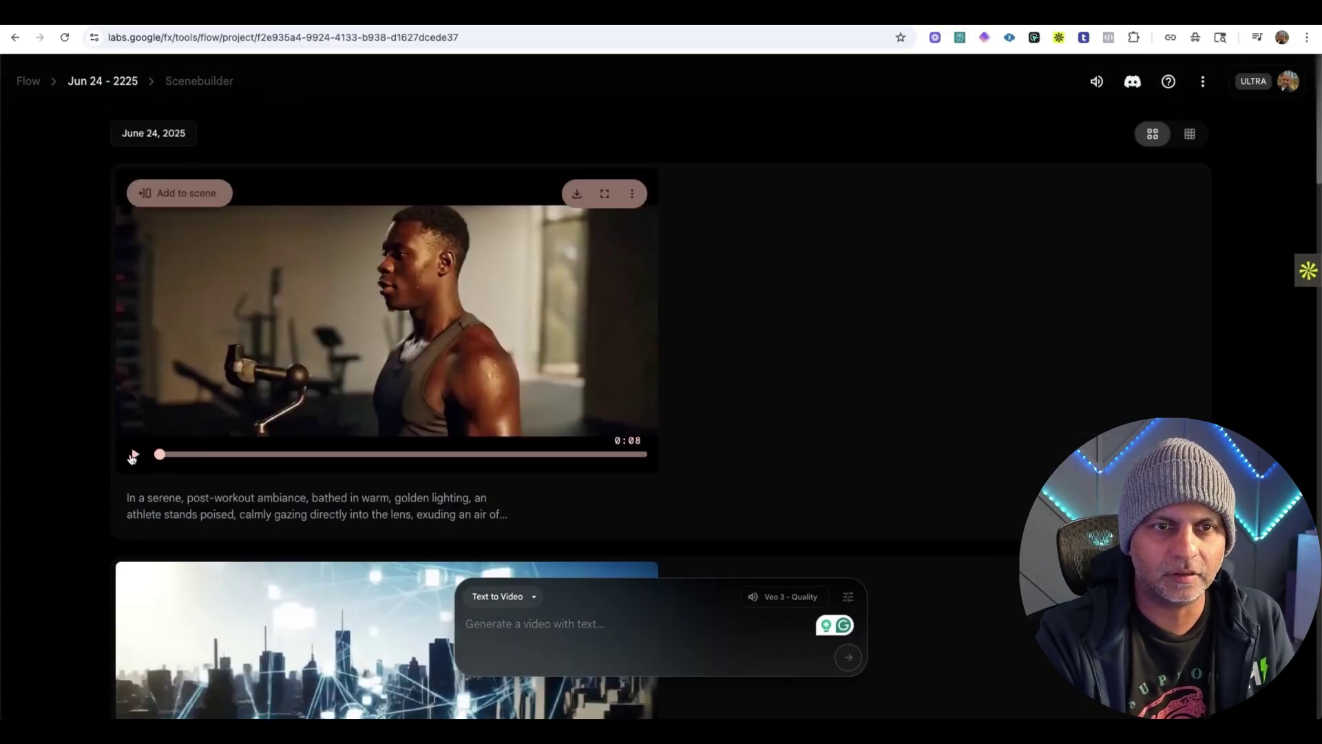
pyautogui.click(133, 455)
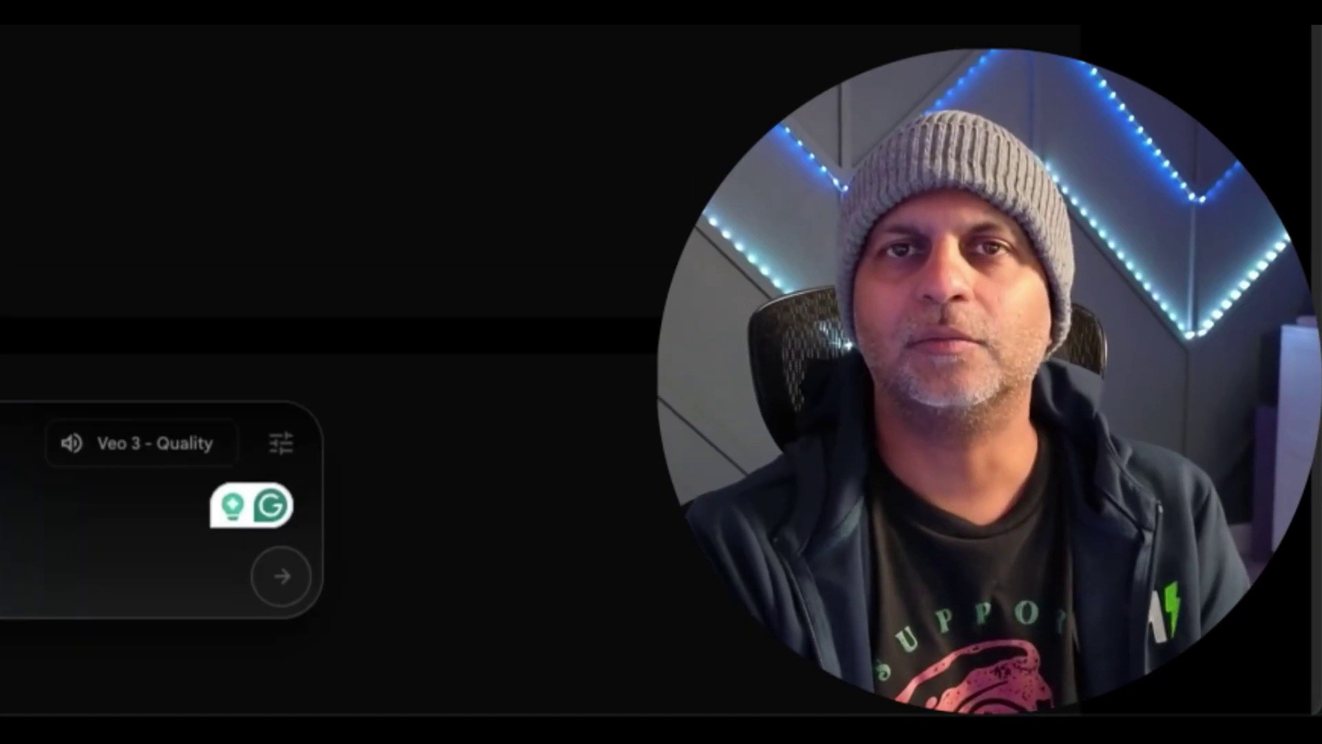
# Review the project's earlier clips, play the assembled sequence in Scenebuilder through the final athlete clip, and stop playback
pyautogui.scroll(-15, 870, 287)
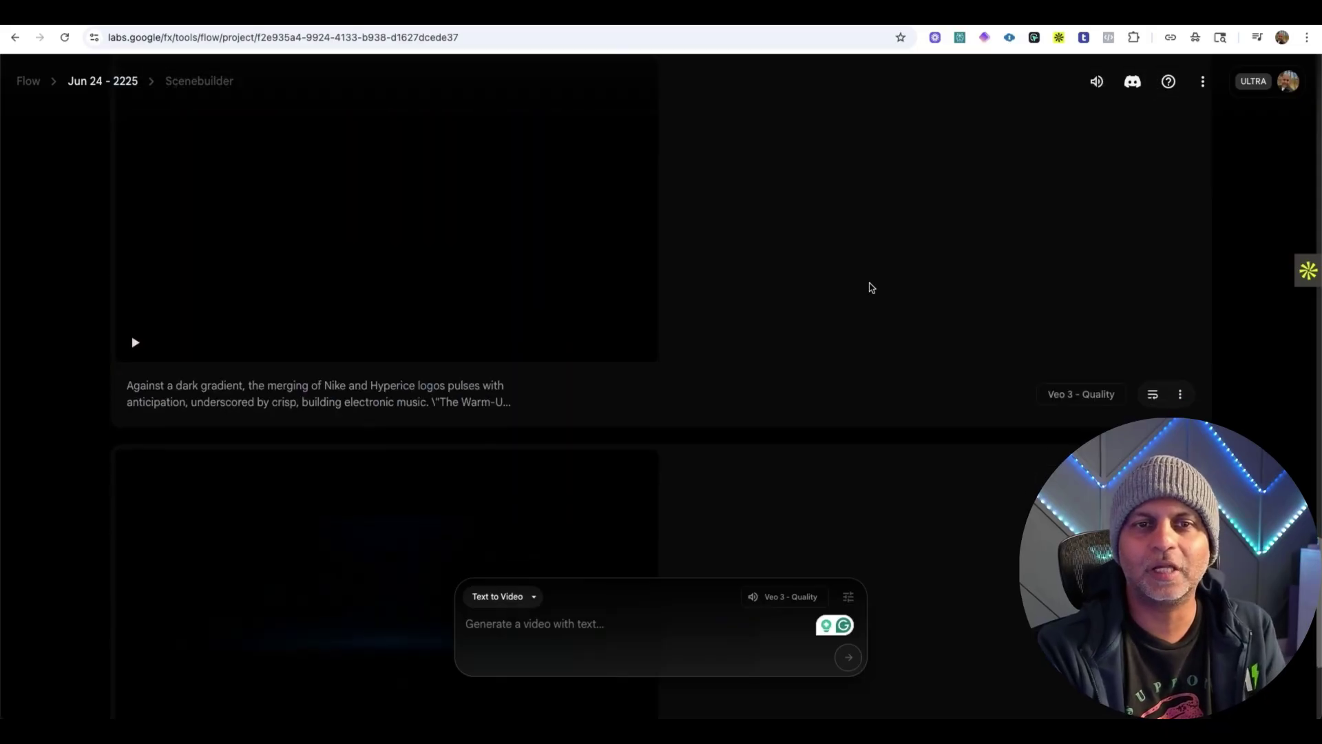
pyautogui.scroll(-10, 850, 391)
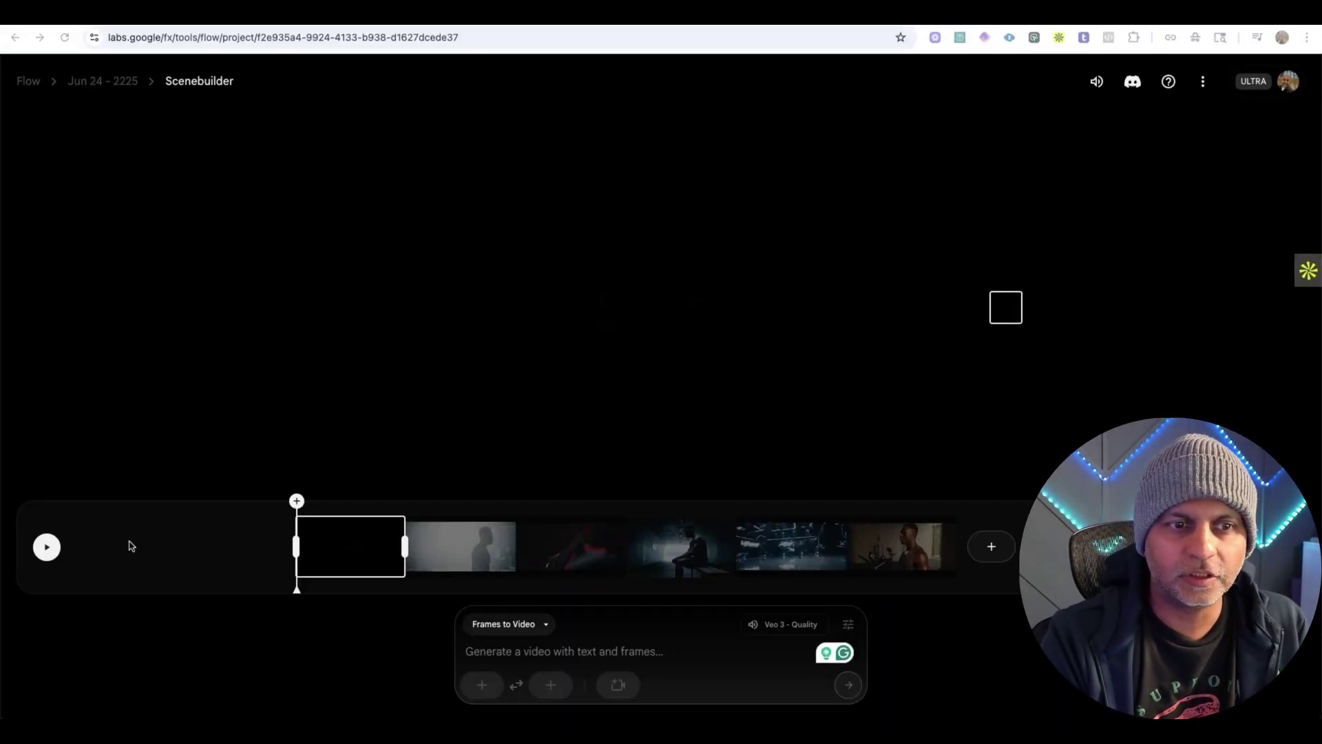
pyautogui.click(48, 552)
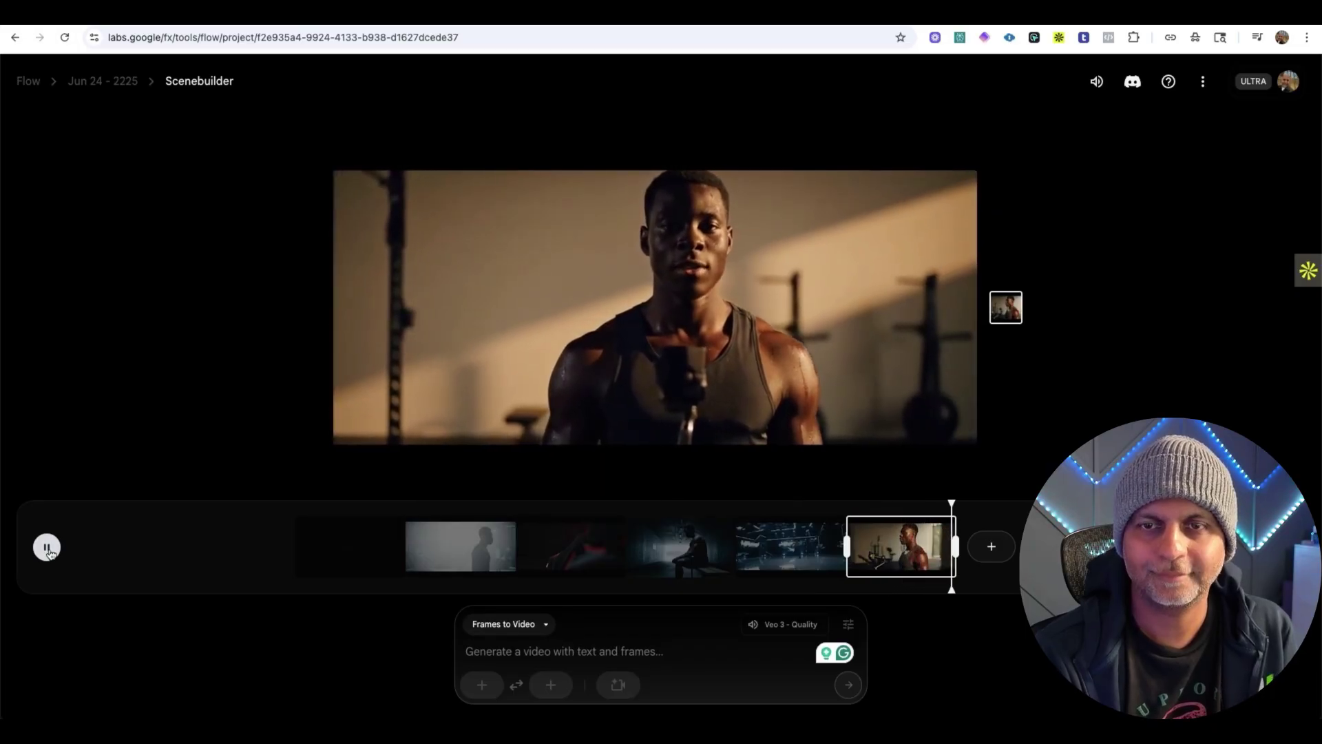
pyautogui.click(37, 556)
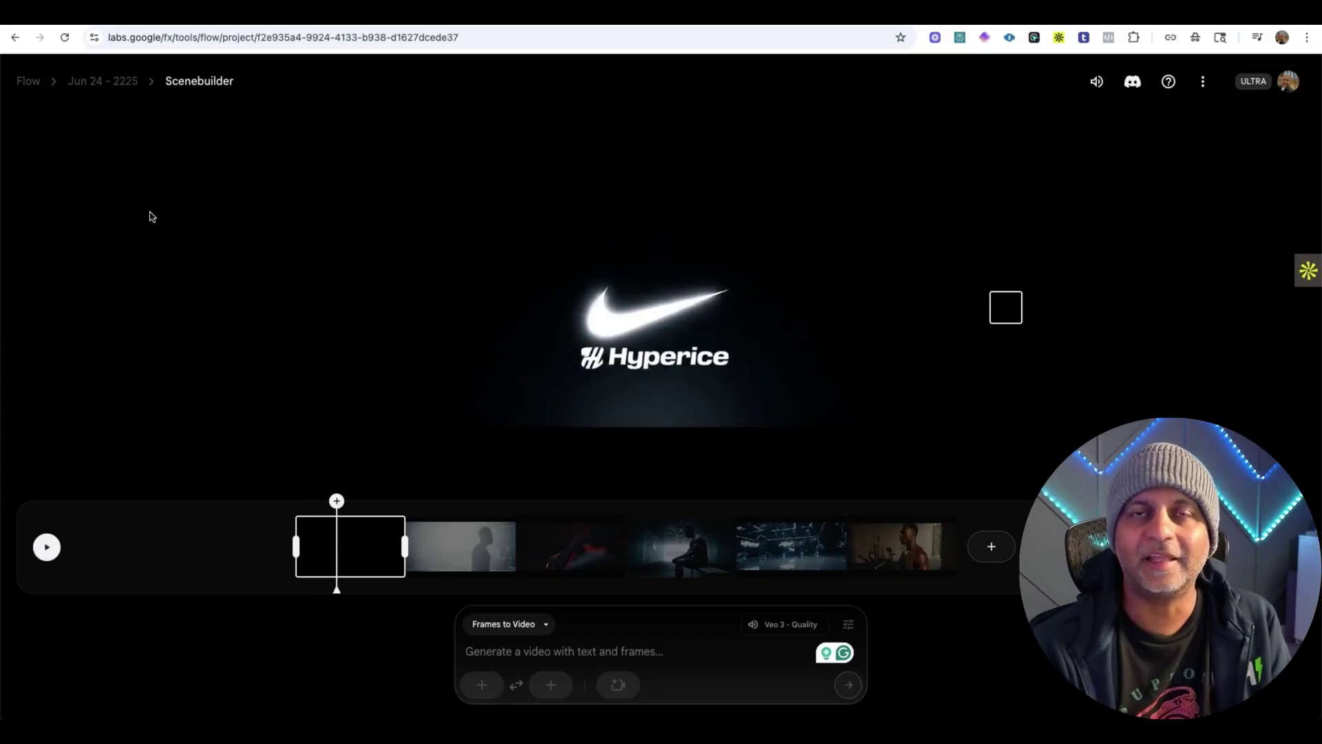